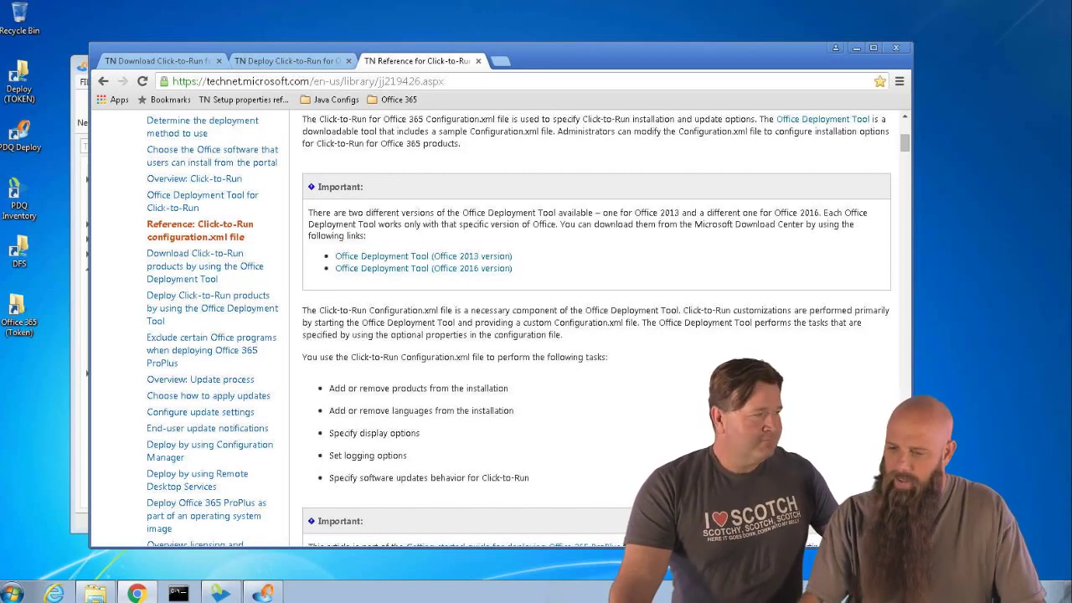
Review the TechNet article on downloading Click-to-Run for Office 365 products with the Office Deployment Tool
click(161, 63)
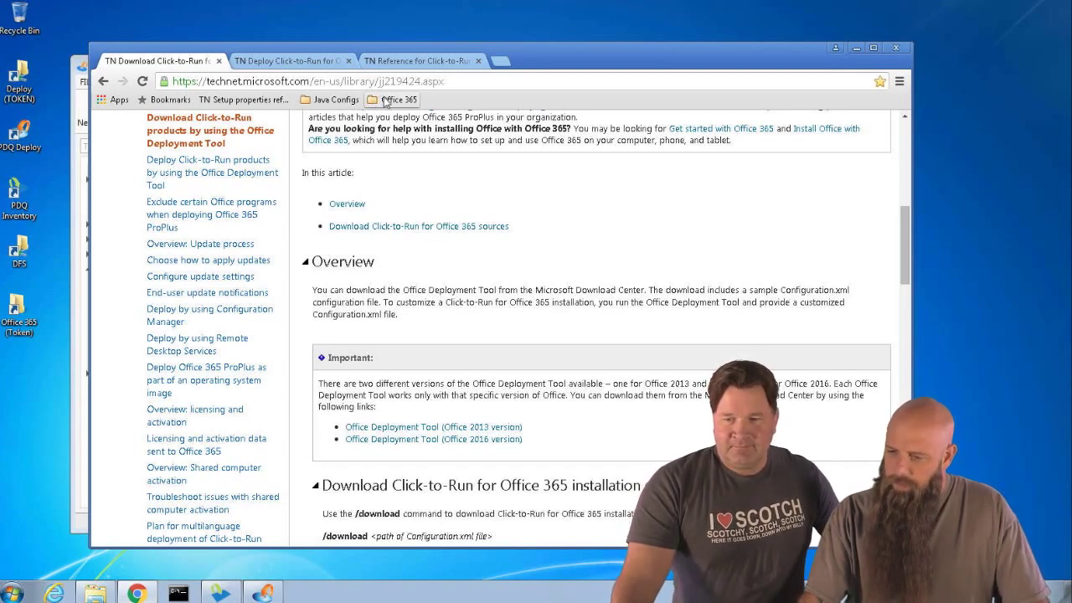
scroll(414, 186, up, 5)
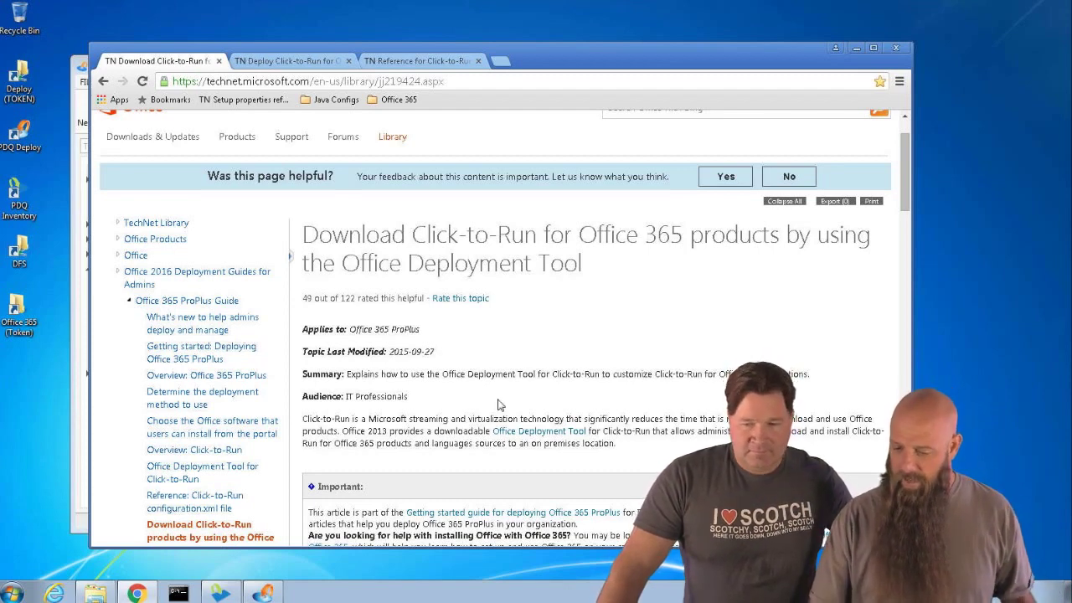
Switch to PDQ Inventory and inspect the applications installed on the computer JENBARBER
click(219, 593)
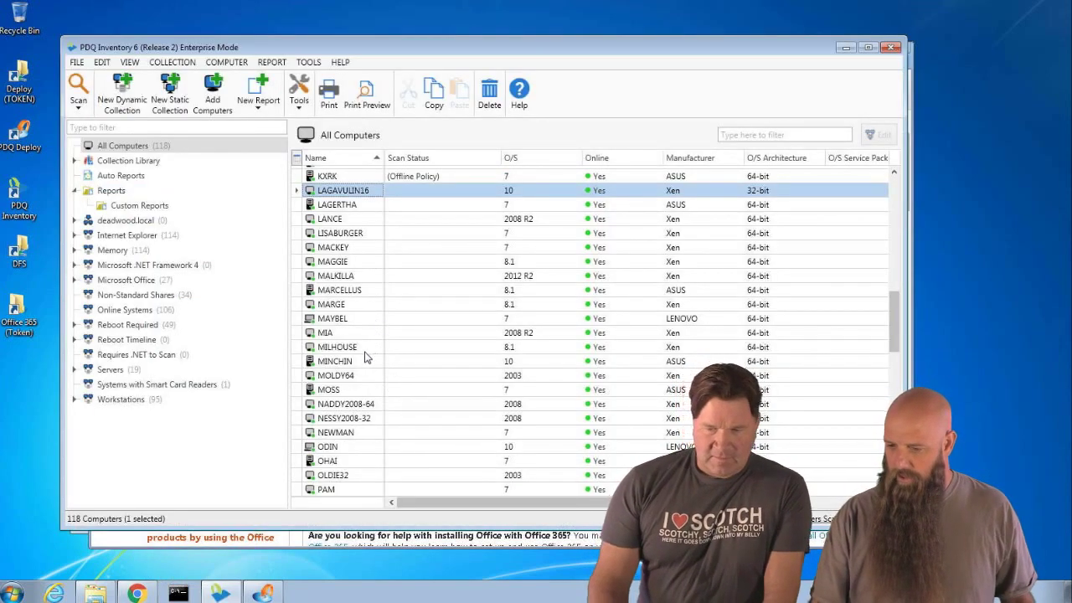
scroll(365, 351, up, 2)
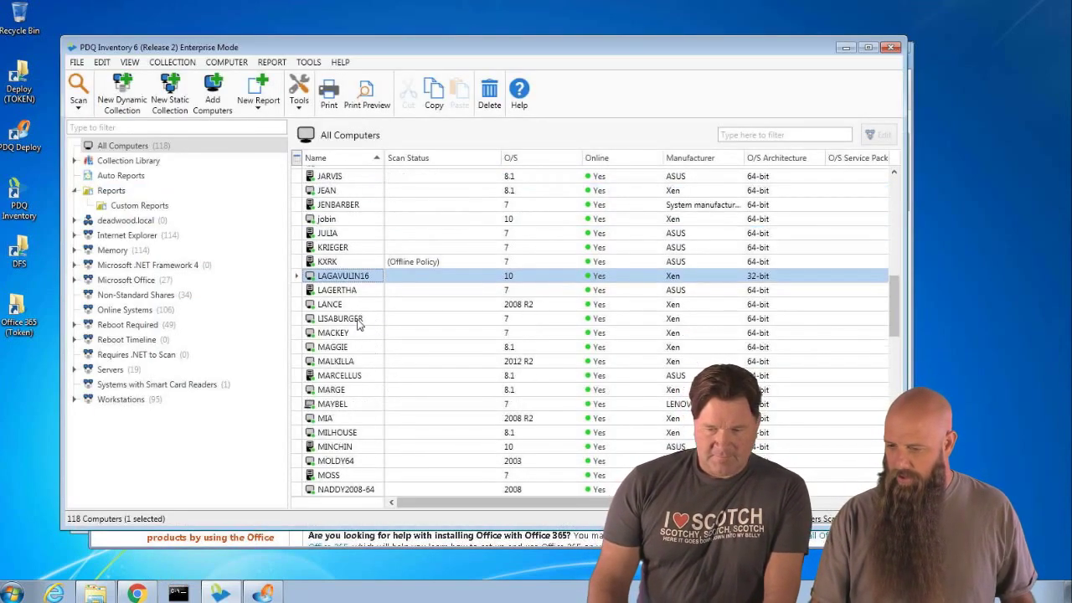
click(348, 205)
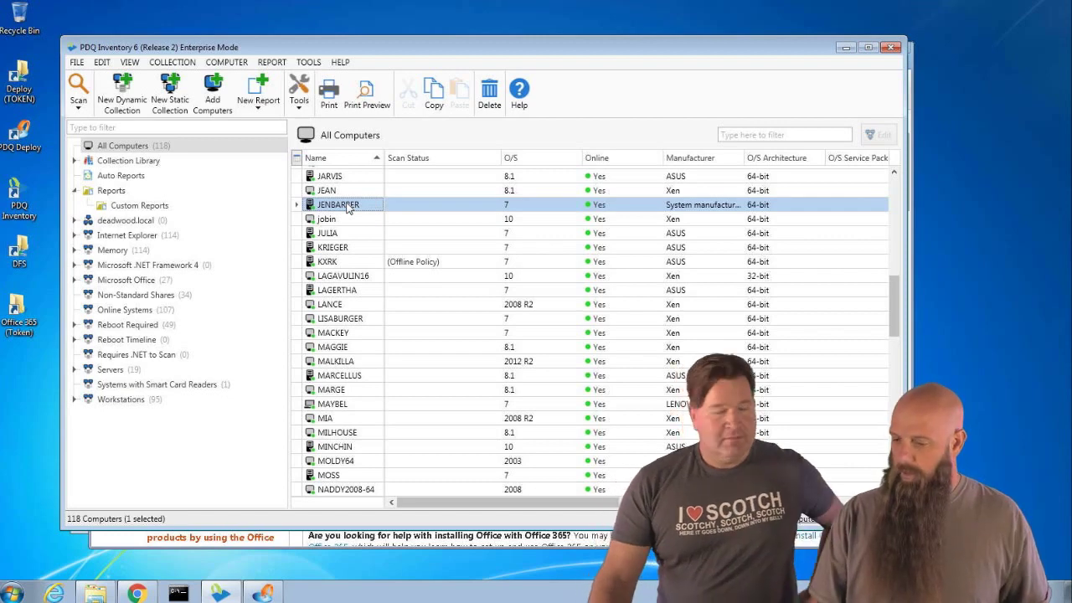
double_click(348, 206)
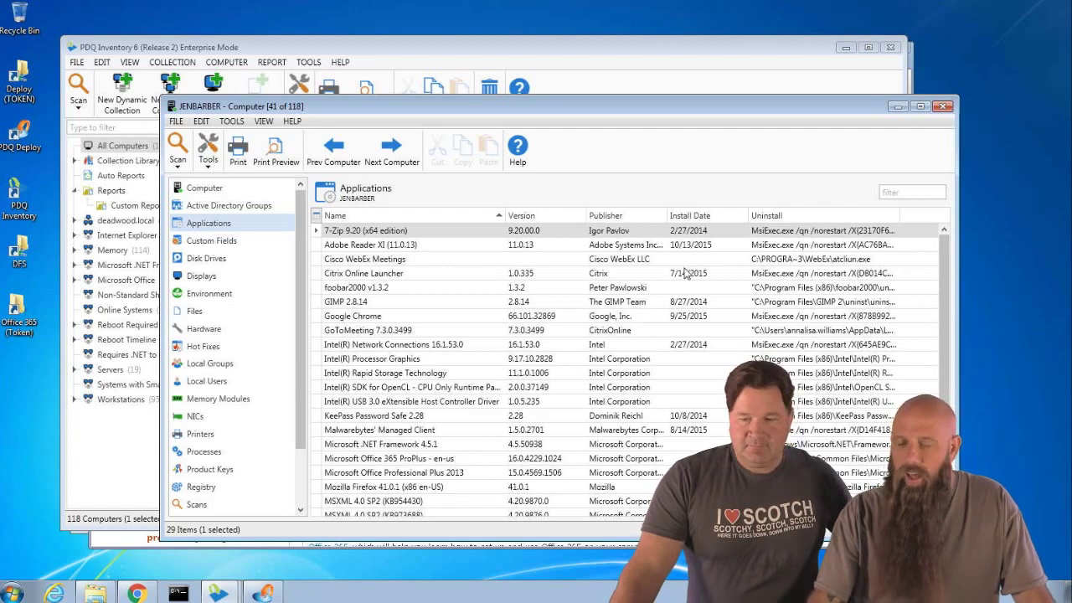
click(944, 106)
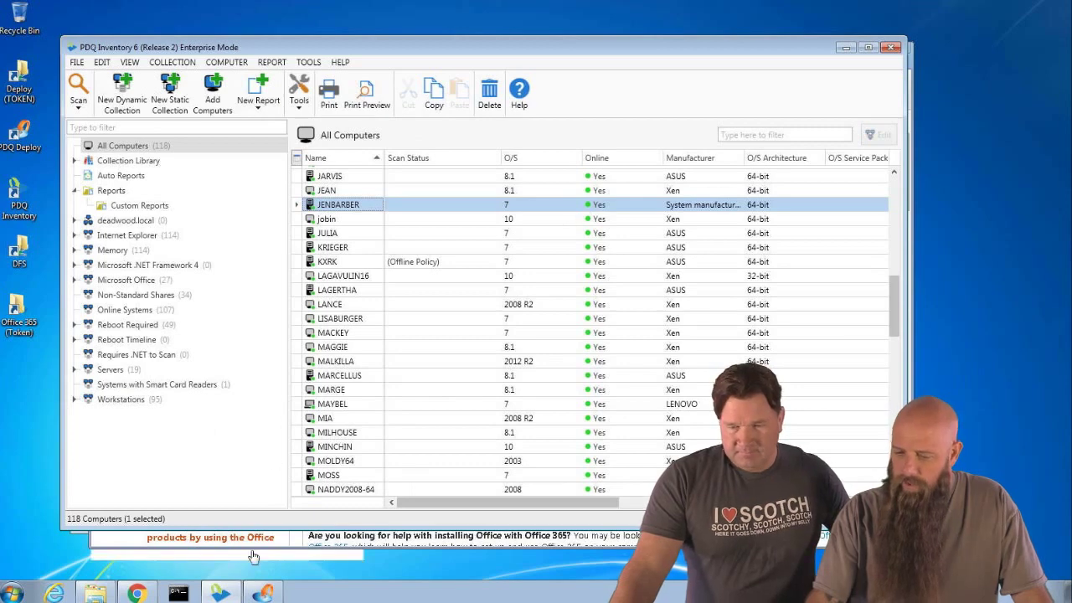
Switch to PDQ Deploy, open the custom package Uninstall Microsoft Office 2010 Pro and review the conditions of its three steps
click(266, 587)
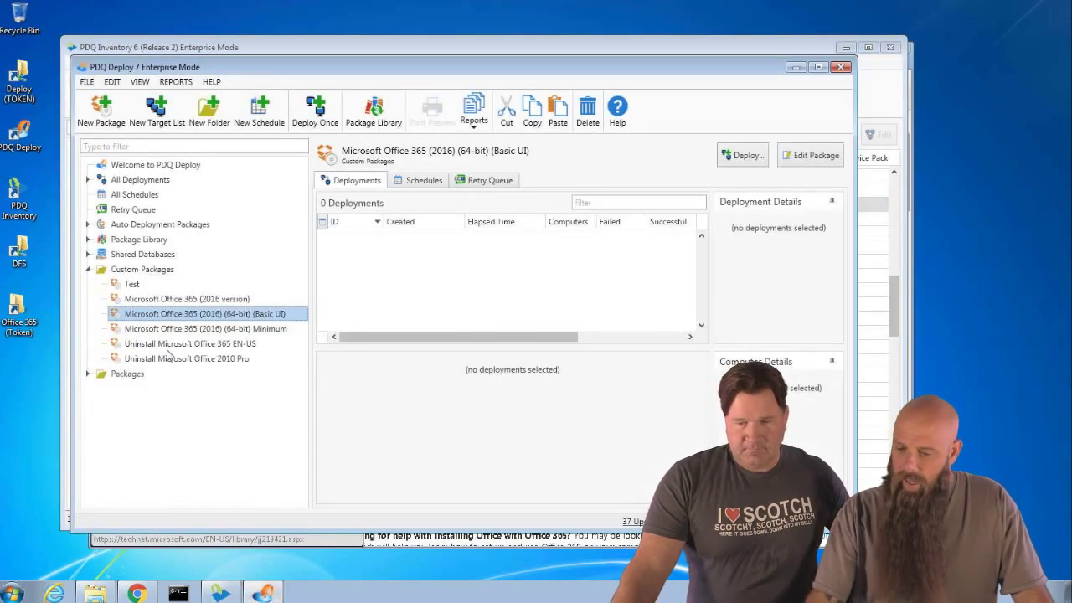
click(175, 359)
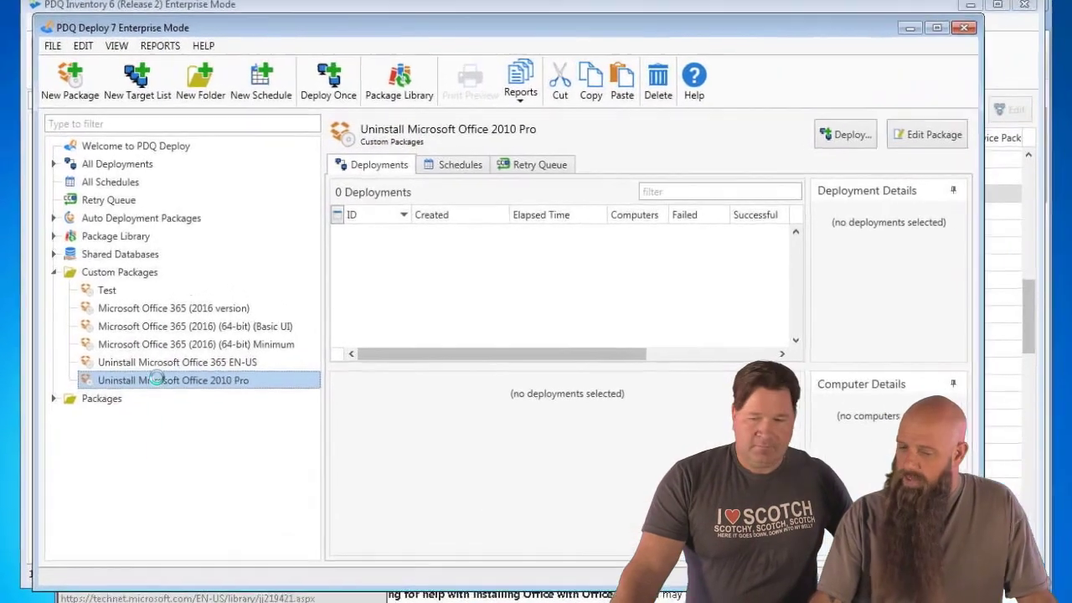
double_click(175, 359)
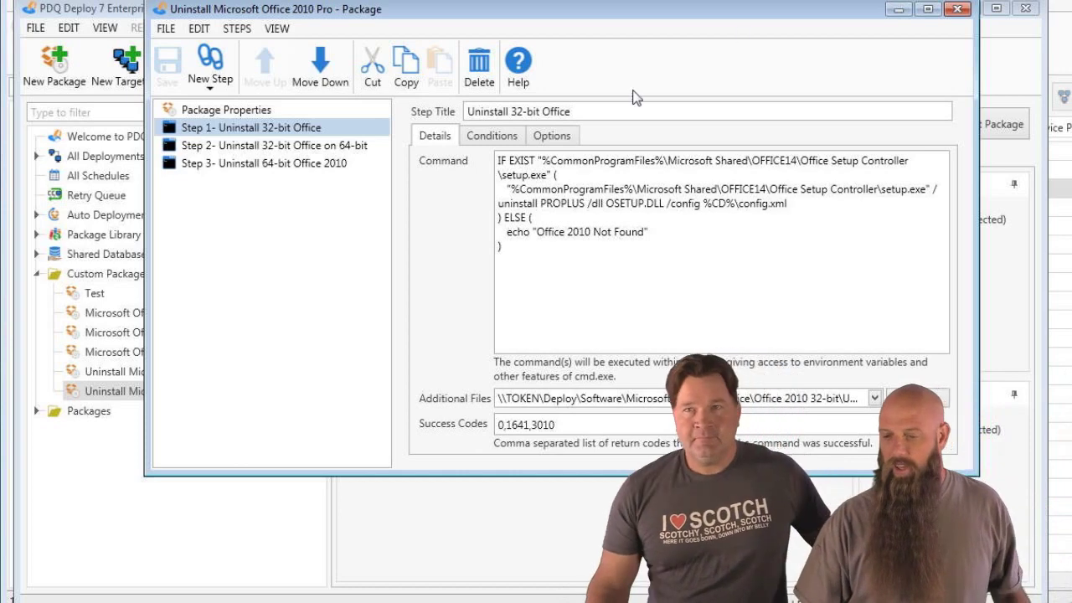
click(501, 140)
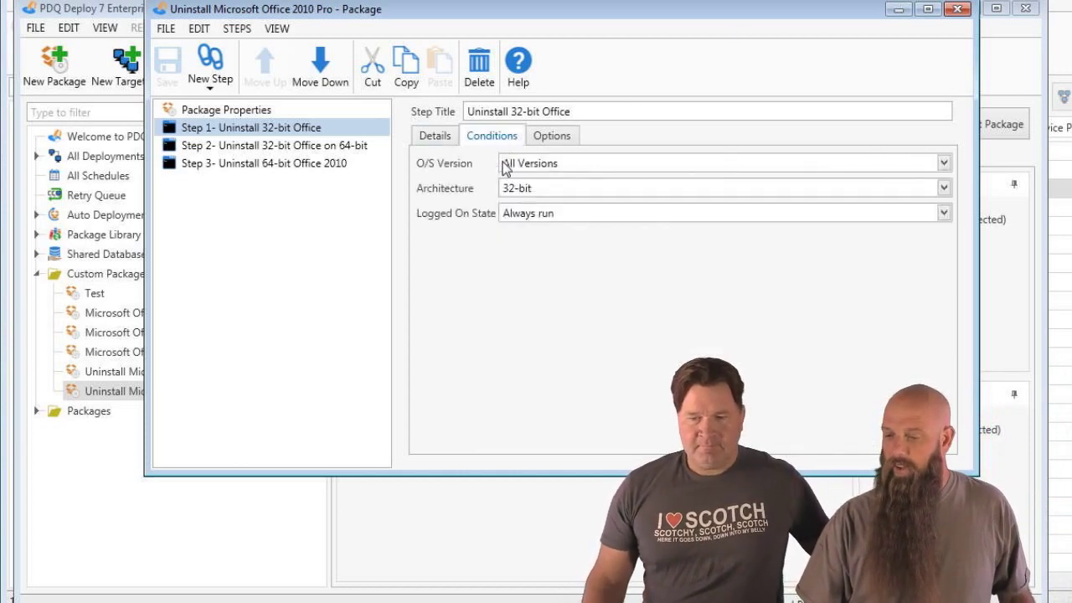
click(326, 148)
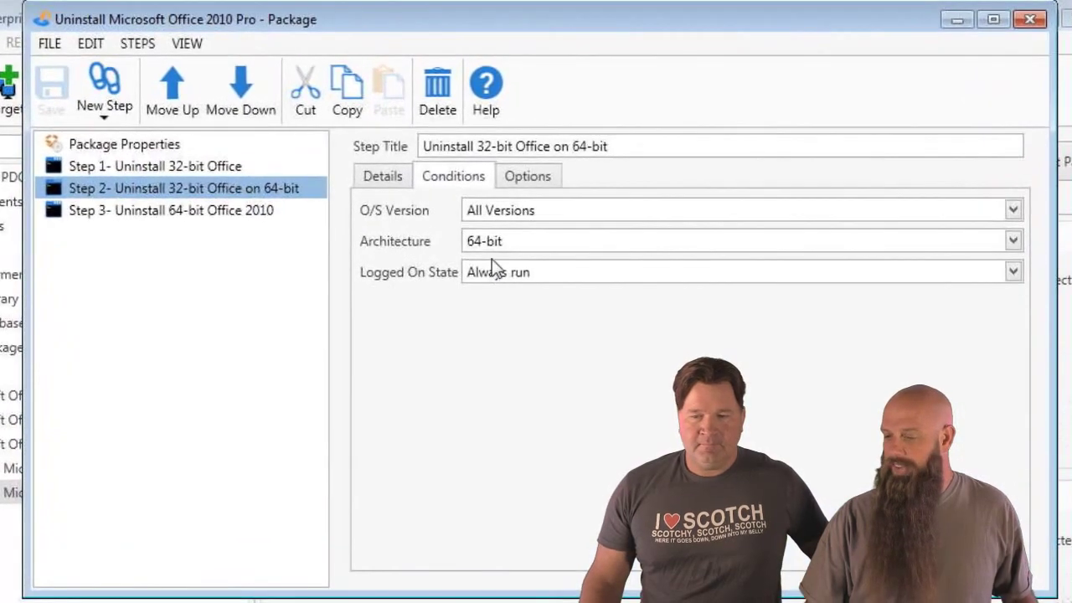
click(242, 215)
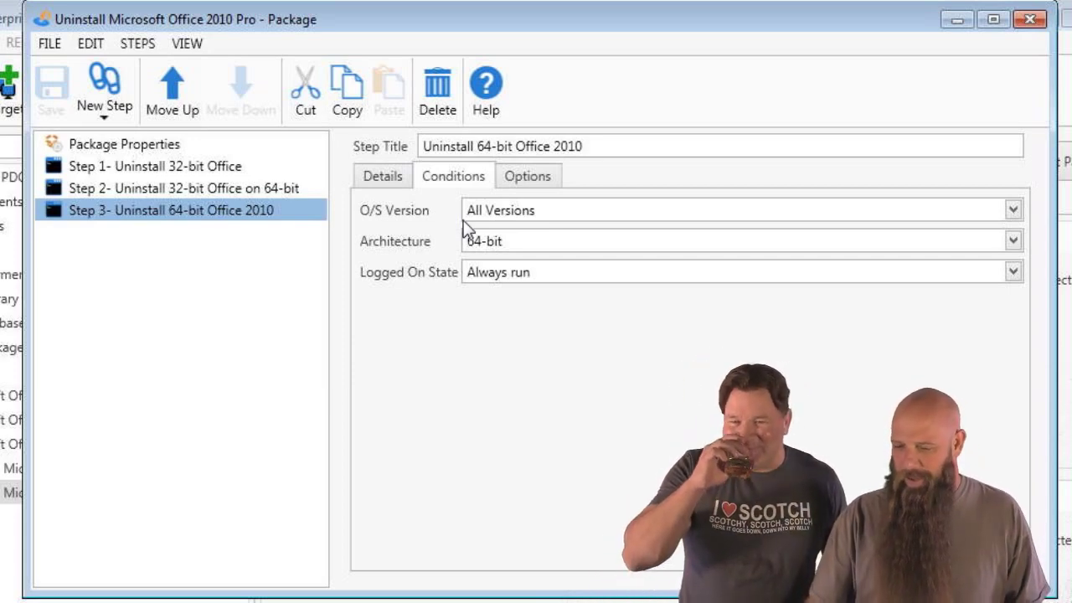
Examine the command and additional files of the Uninstall 32-bit Office step and how files are added, without changing the package
click(172, 166)
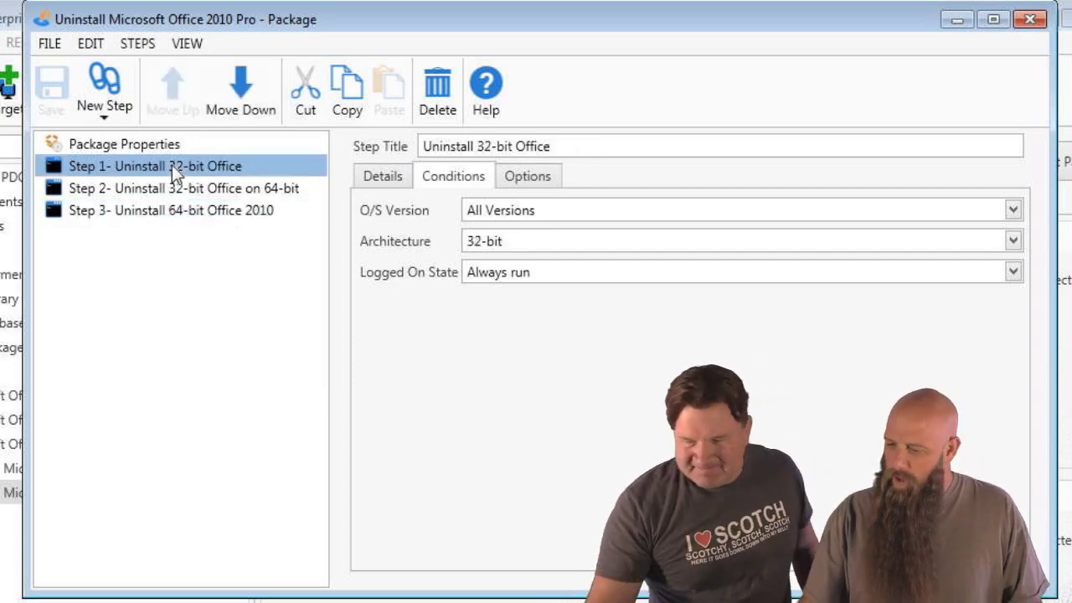
click(382, 177)
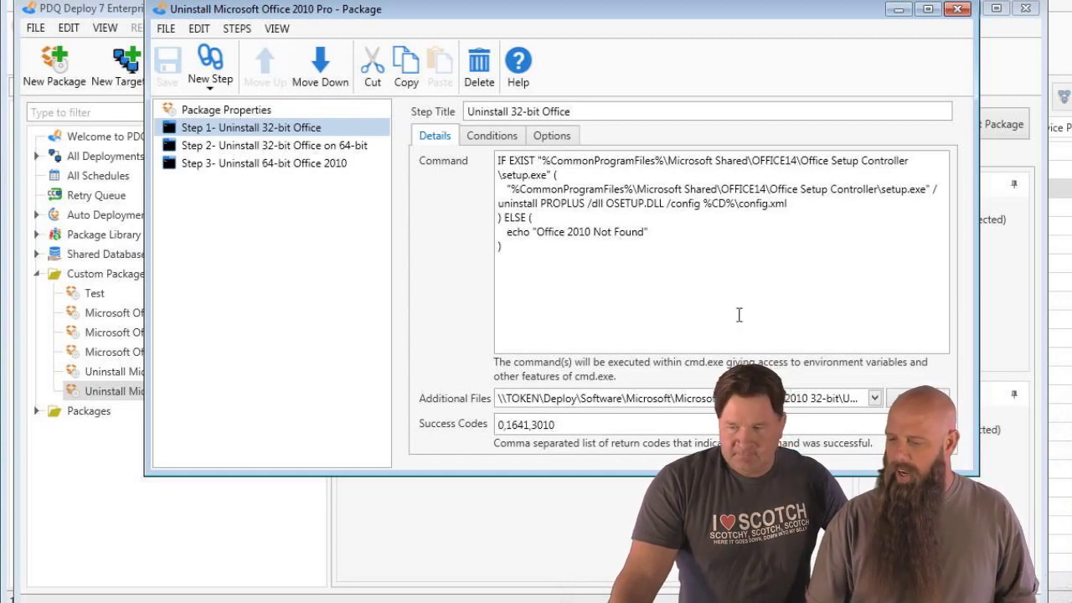
click(804, 402)
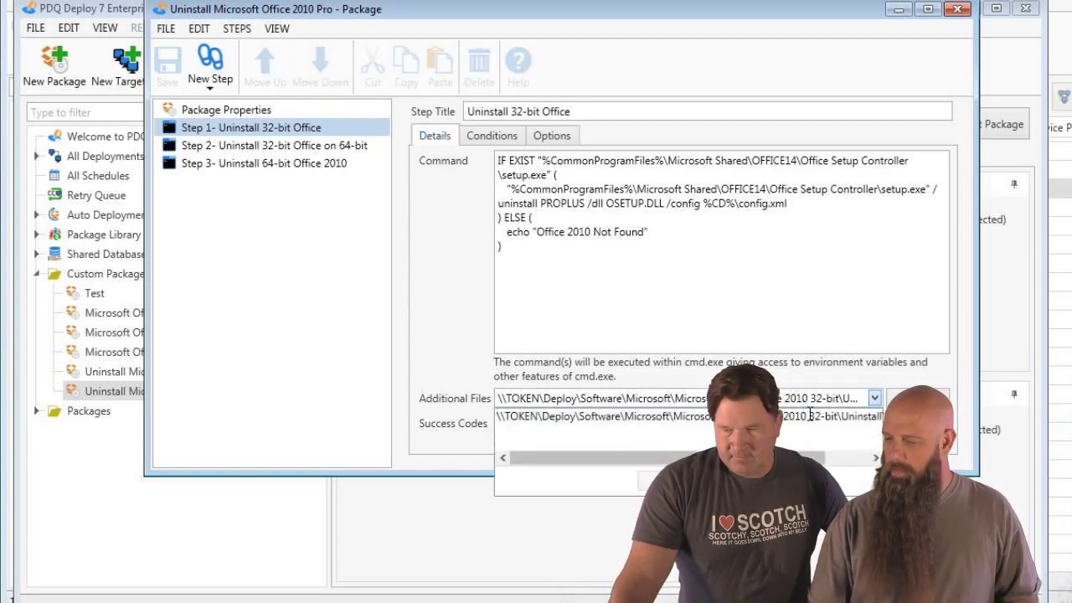
click(848, 458)
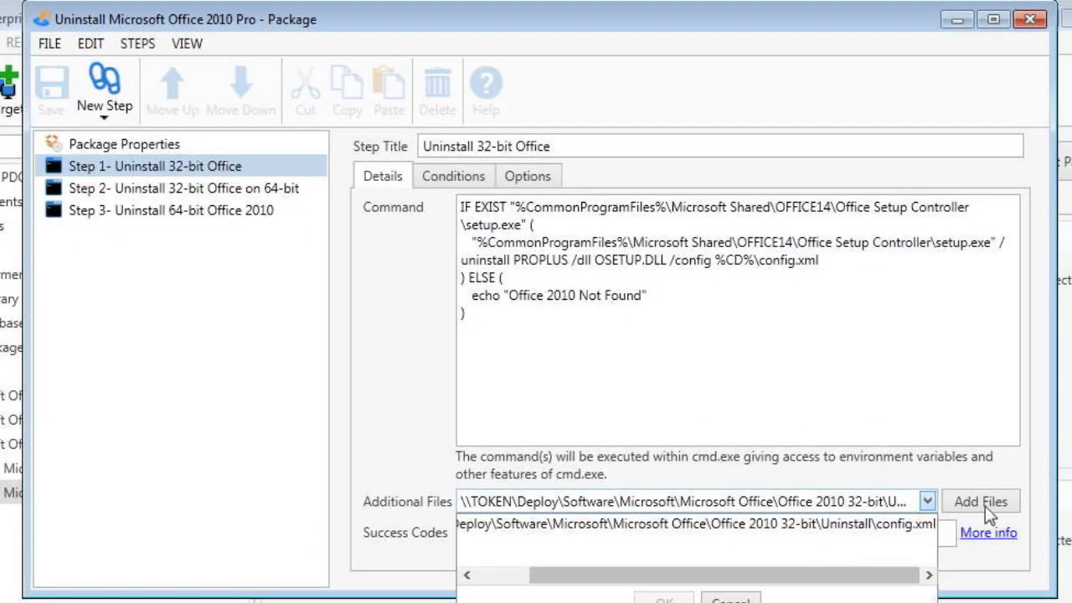
click(952, 509)
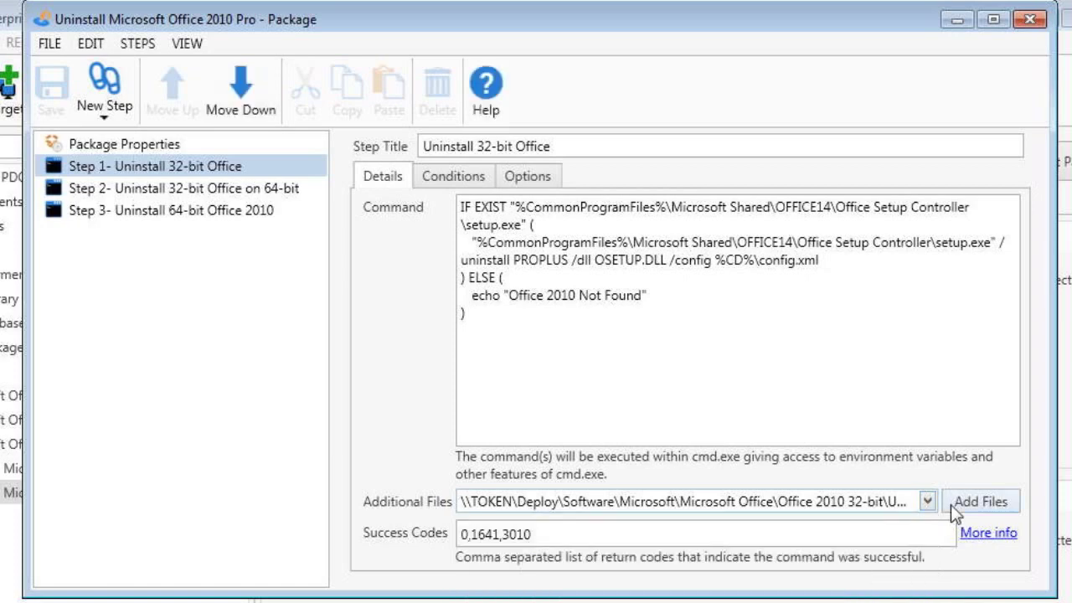
click(954, 503)
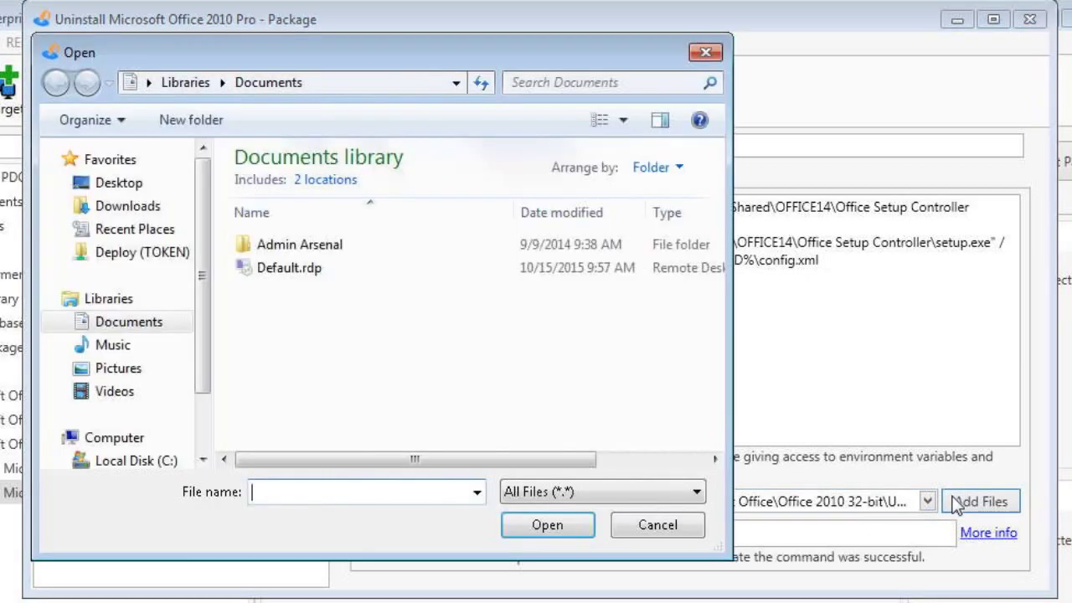
click(652, 524)
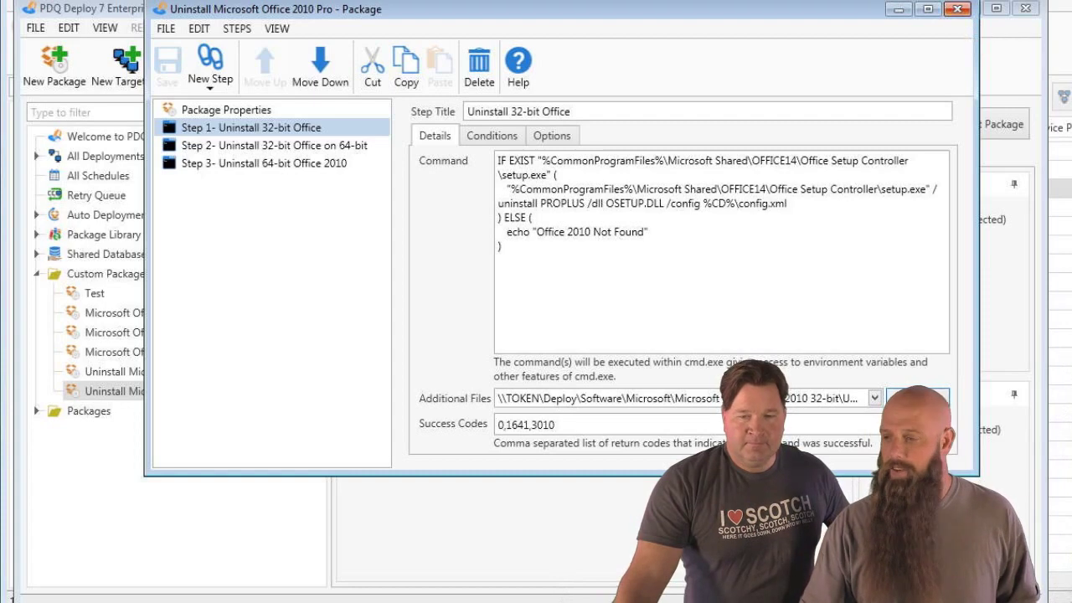
click(957, 10)
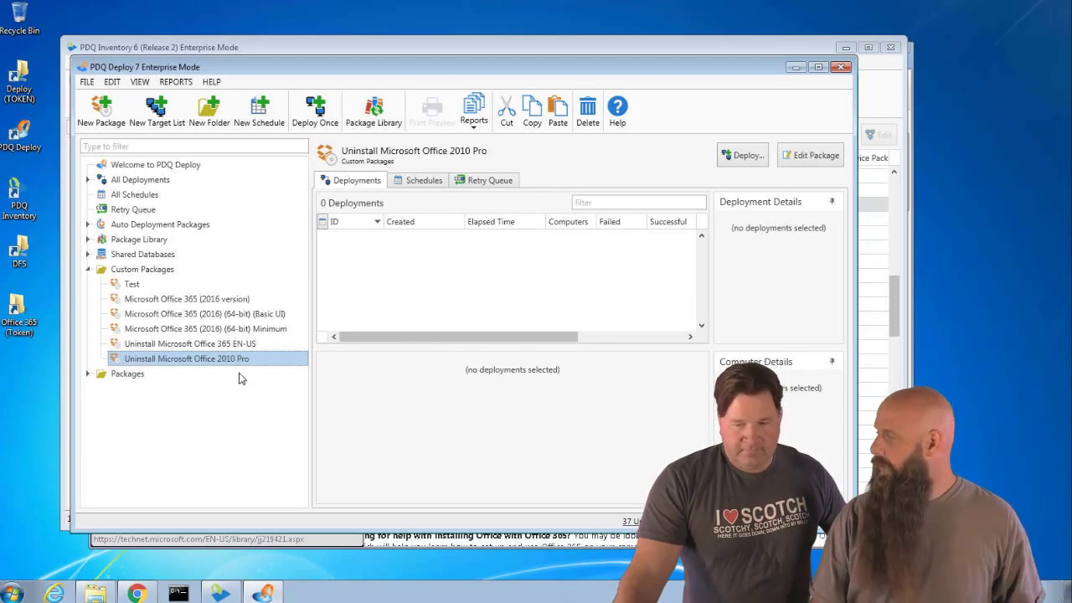
Open the Microsoft Office 365 (2016 version) package and review the 32-bit install step's conditions, architecture options and command
click(213, 305)
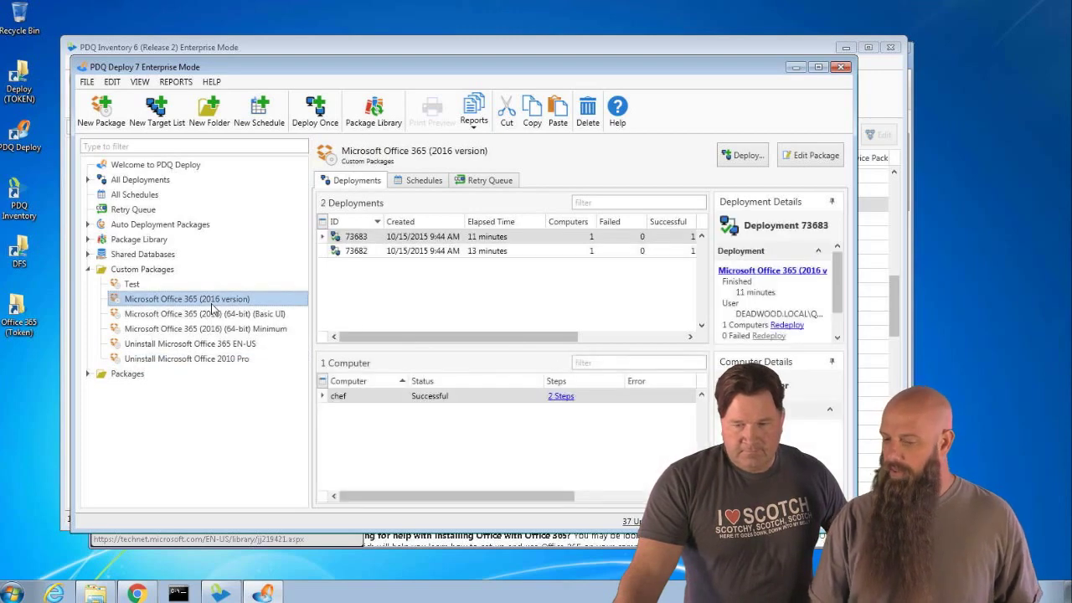
double_click(213, 307)
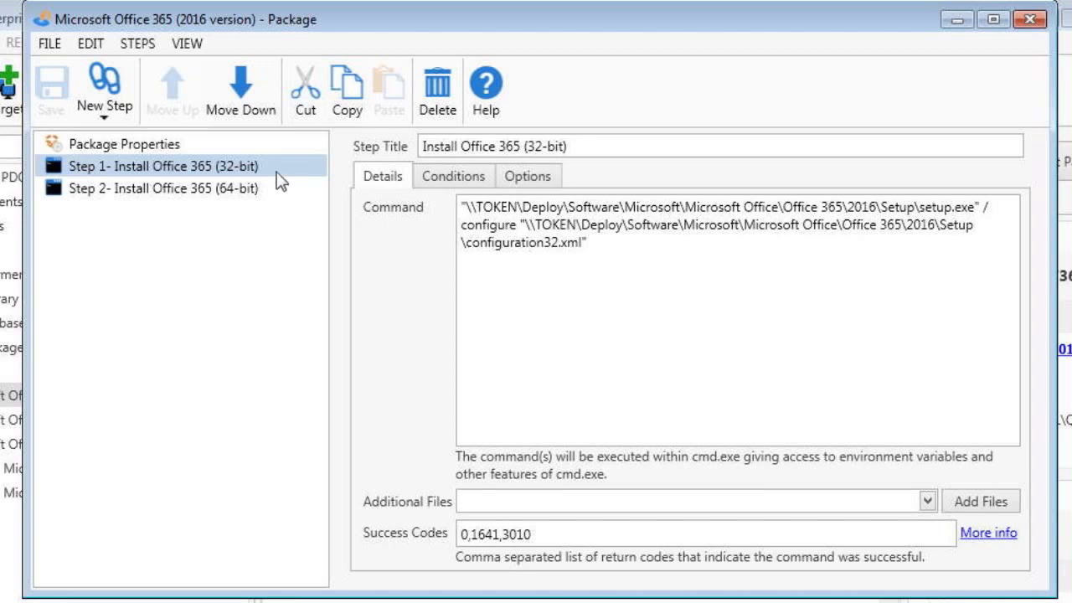
click(450, 176)
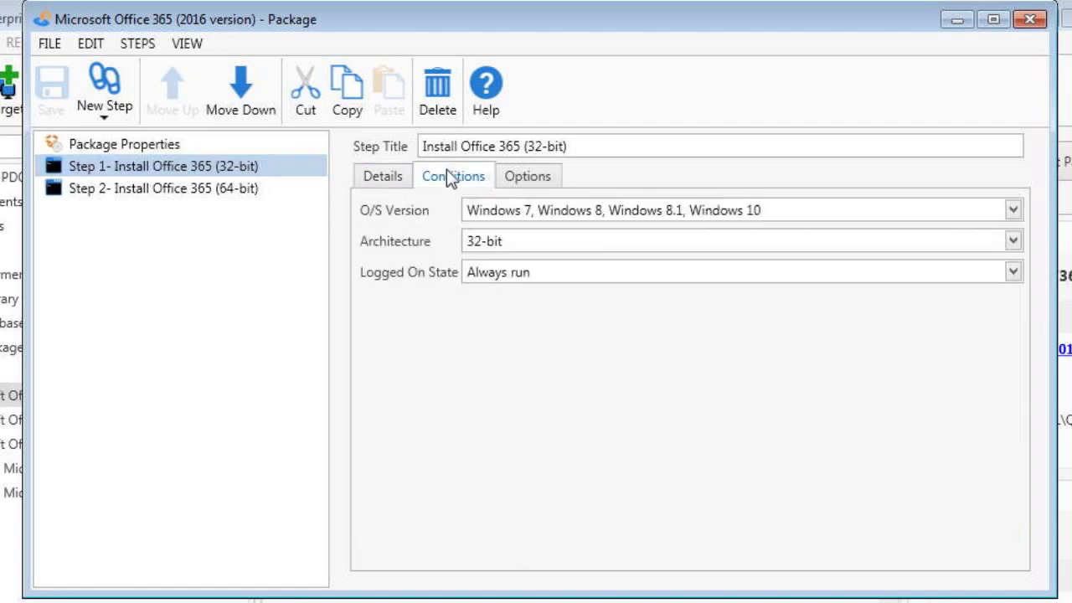
click(472, 243)
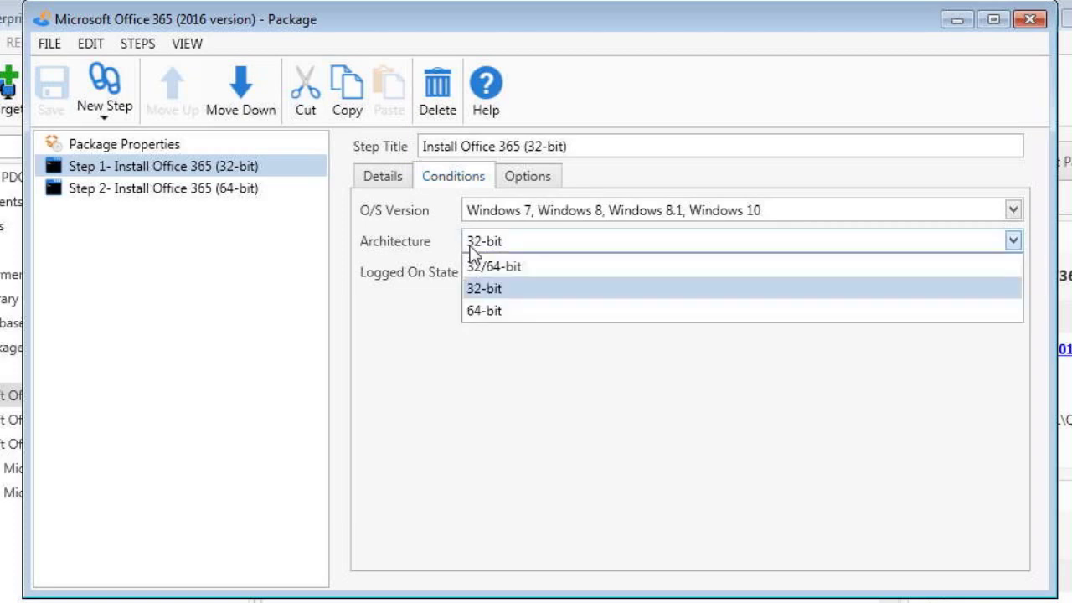
click(429, 273)
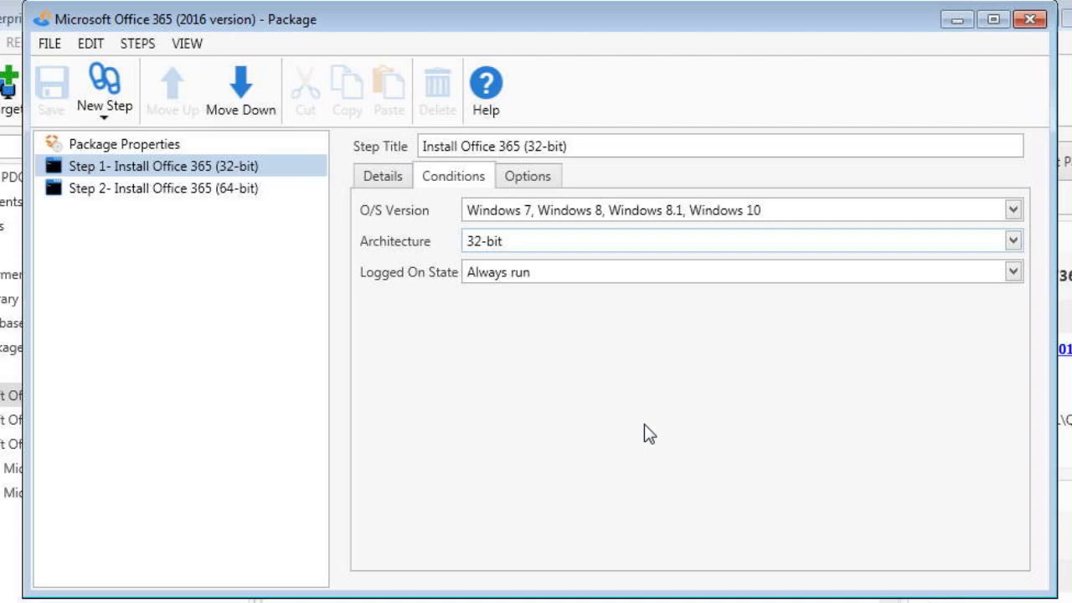
click(384, 177)
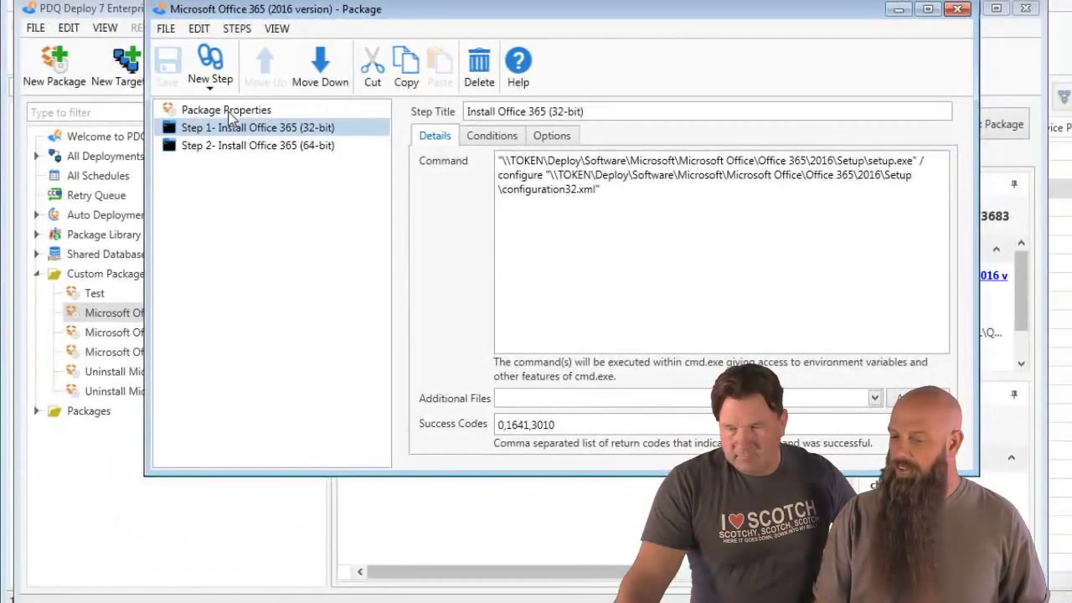
Add a nested package step using the custom package Uninstall Microsoft Office 2010 Pro ahead of the two Office 365 install steps
click(223, 115)
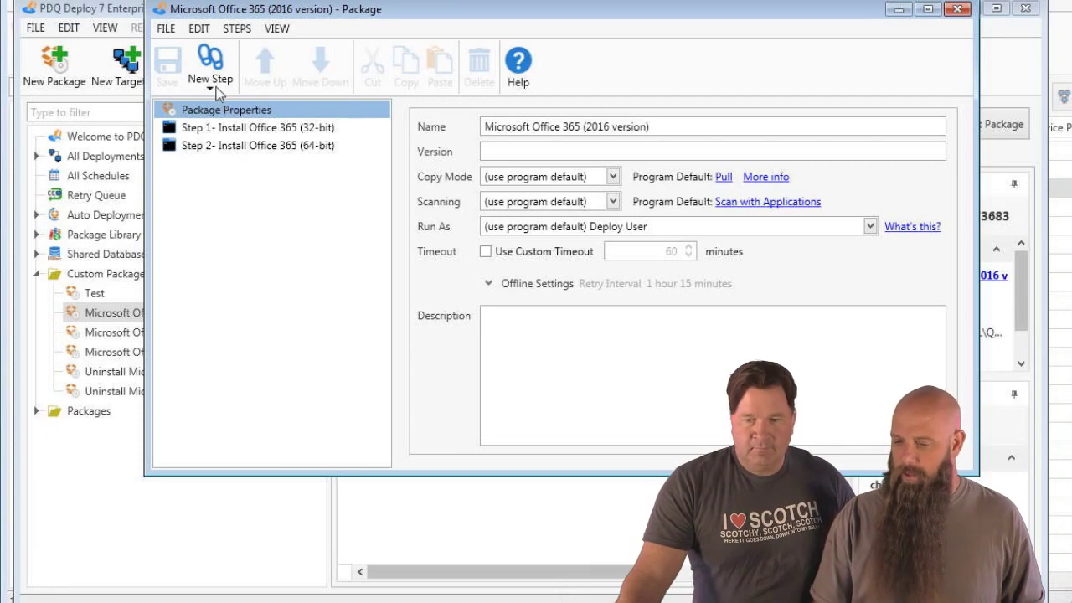
click(207, 87)
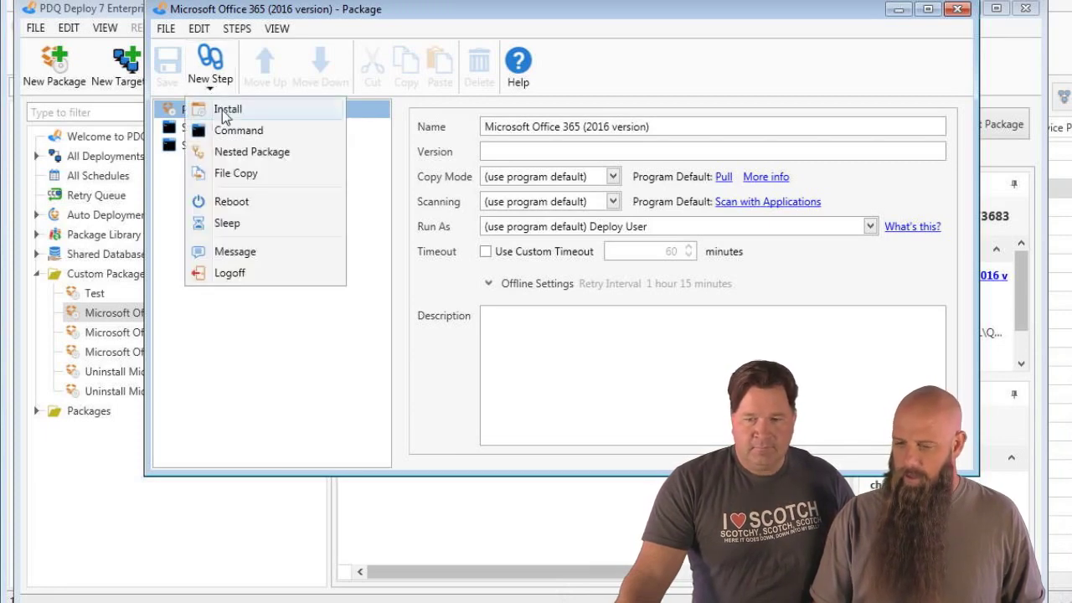
click(240, 151)
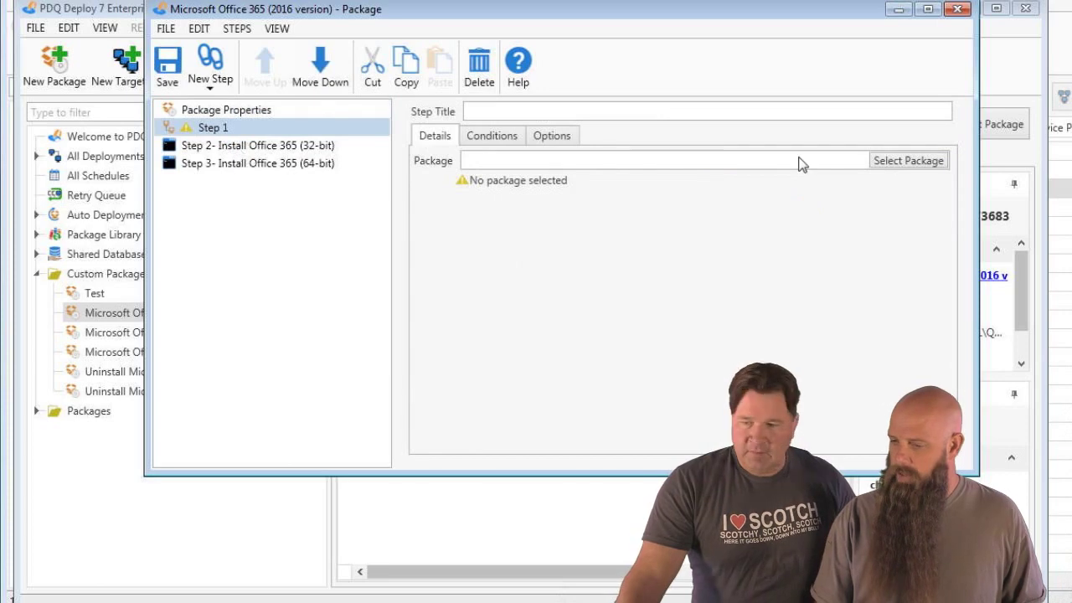
click(881, 164)
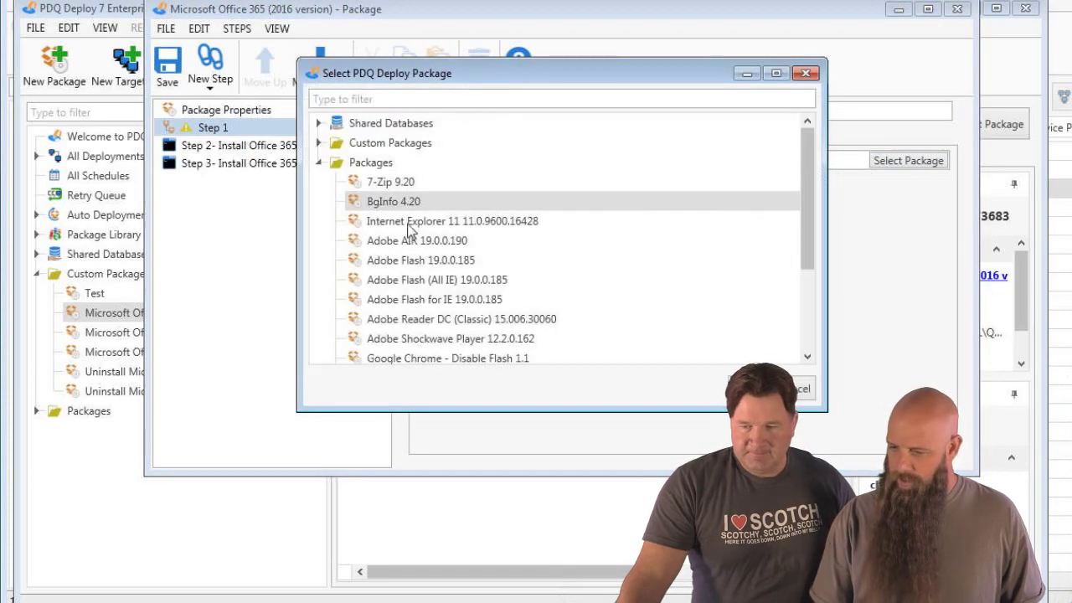
click(322, 149)
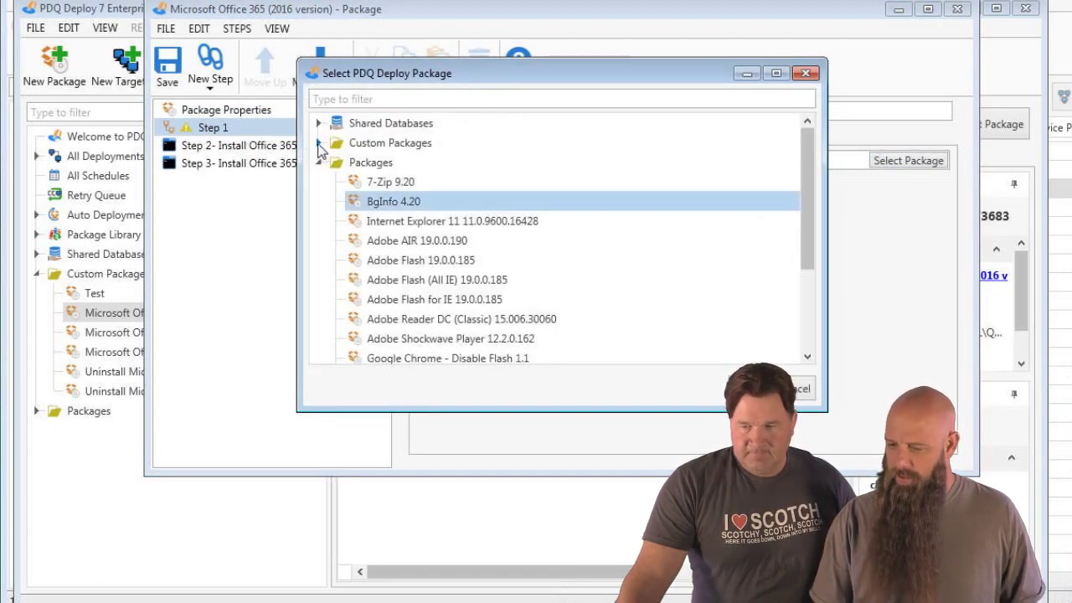
click(319, 144)
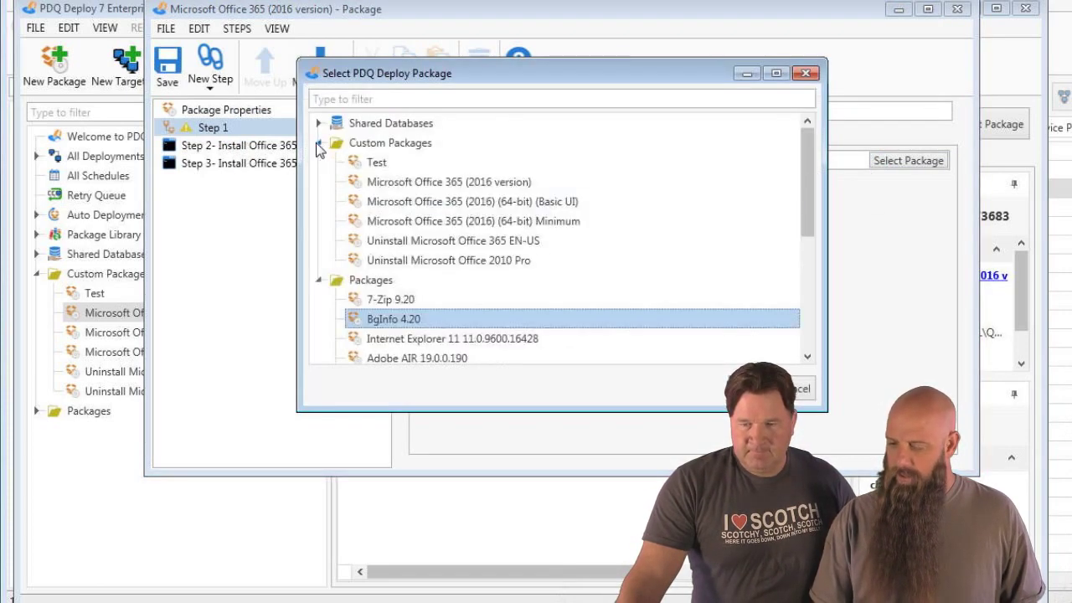
click(391, 261)
key(Return)
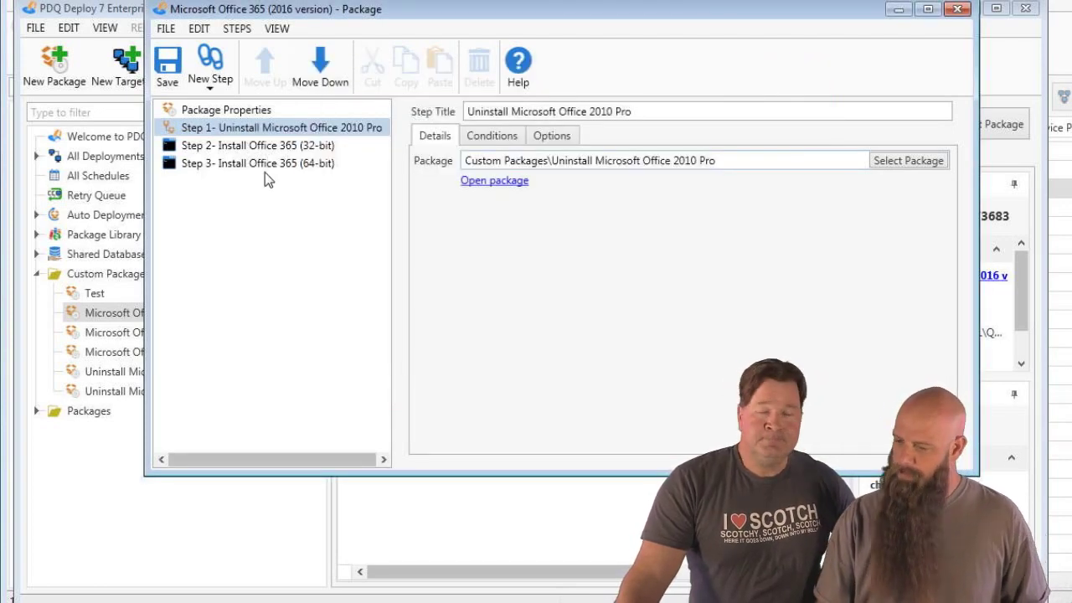
Delete the nested Uninstall Microsoft Office 2010 Pro step from the Office 365 package
click(241, 130)
key(Delete)
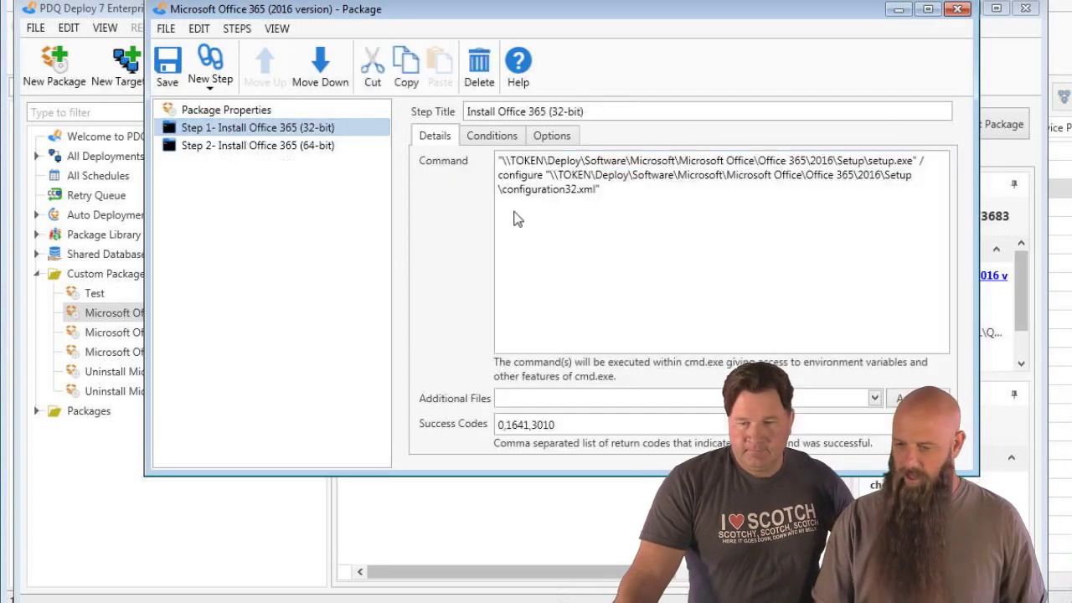
Close the Office 365 package without saving its changes and open a one-time deployment for it
click(960, 10)
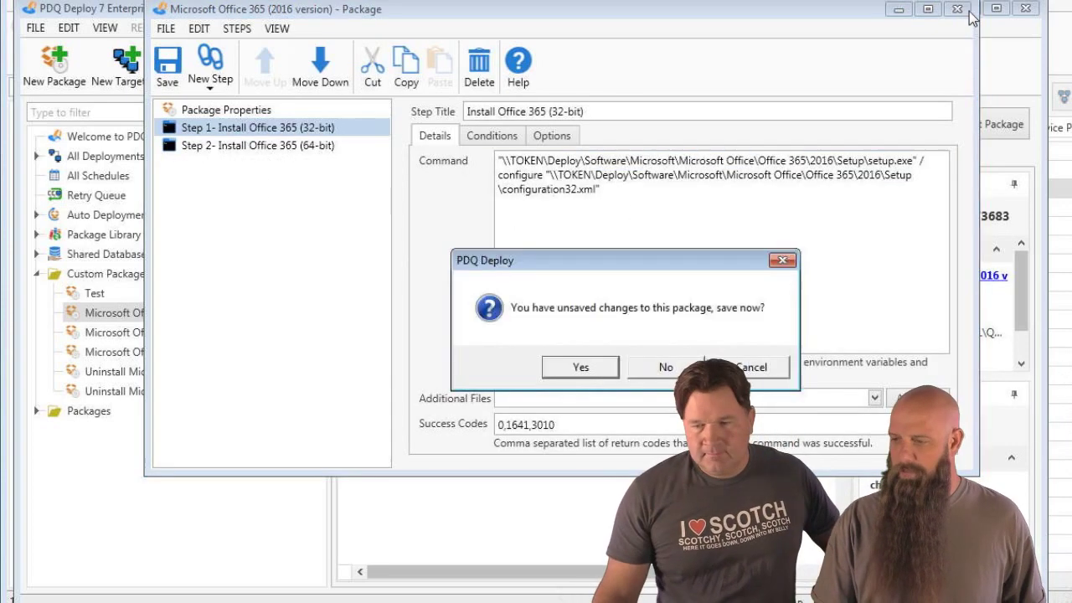
click(668, 366)
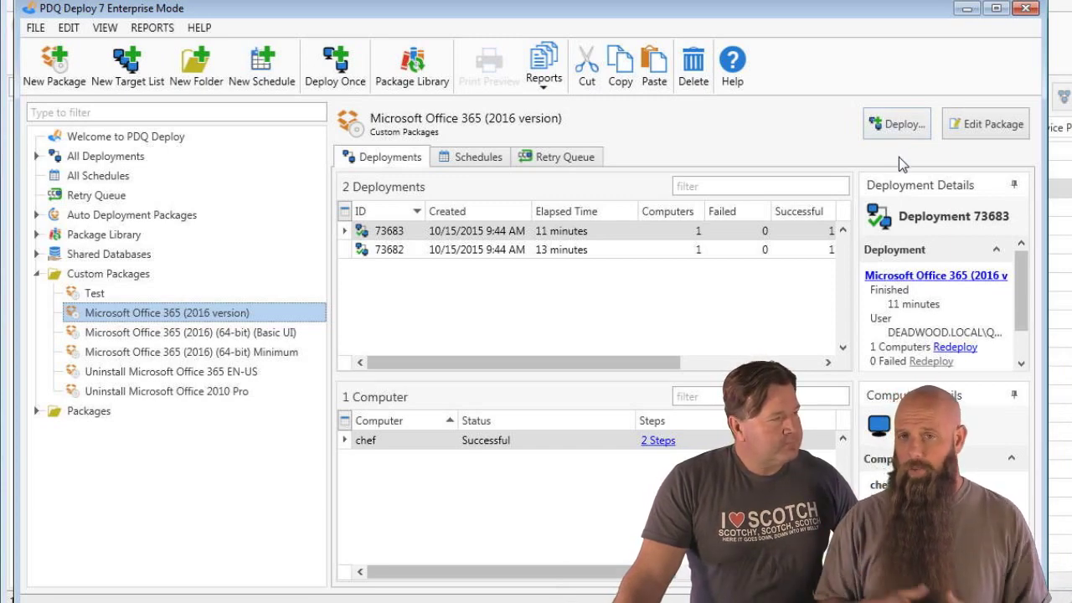
click(904, 125)
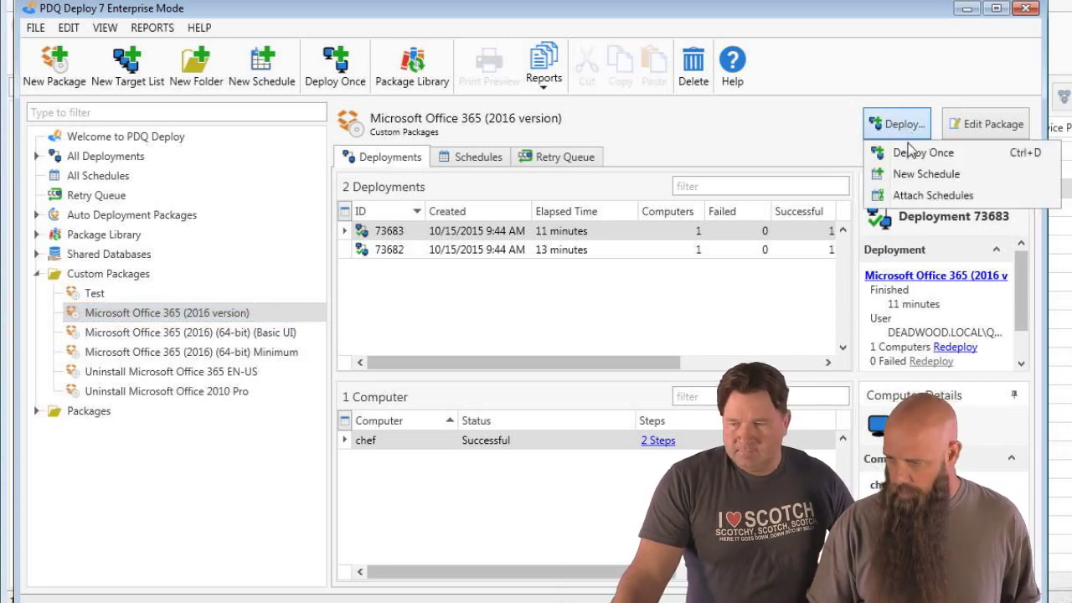
click(909, 149)
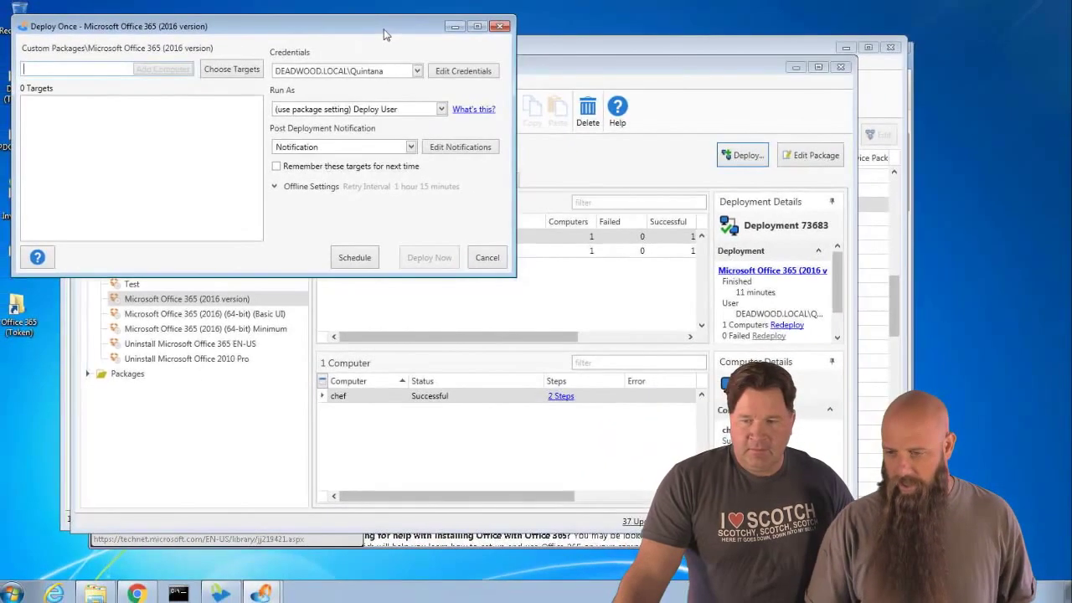
Add the computers ragnar and newman as targets and start the Microsoft Office 365 (2016 version) deployment
drag(396, 5, 455, 40)
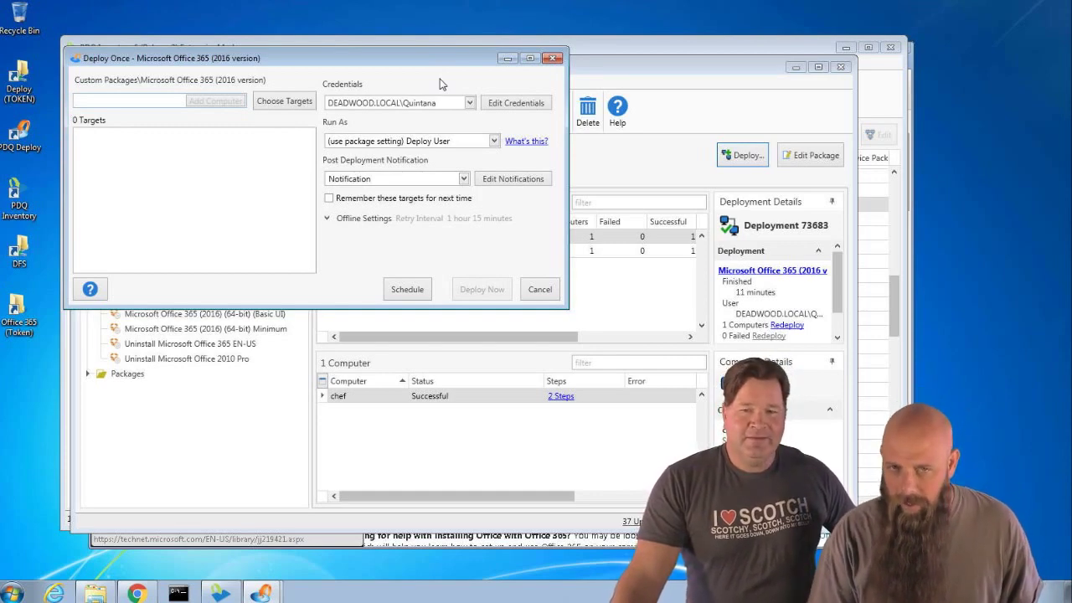
text(agnar)
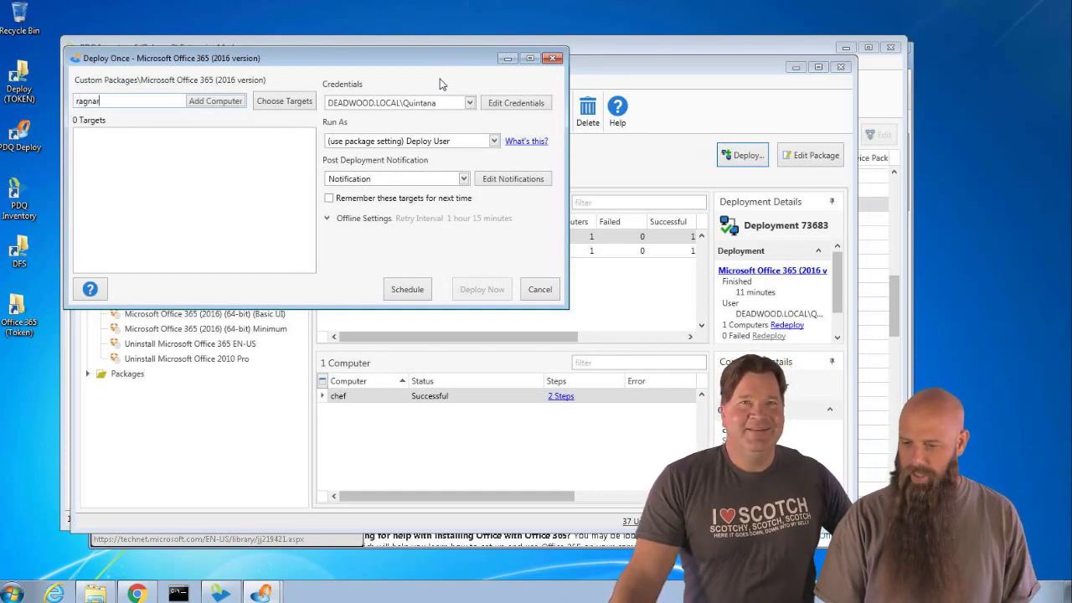
key(Return)
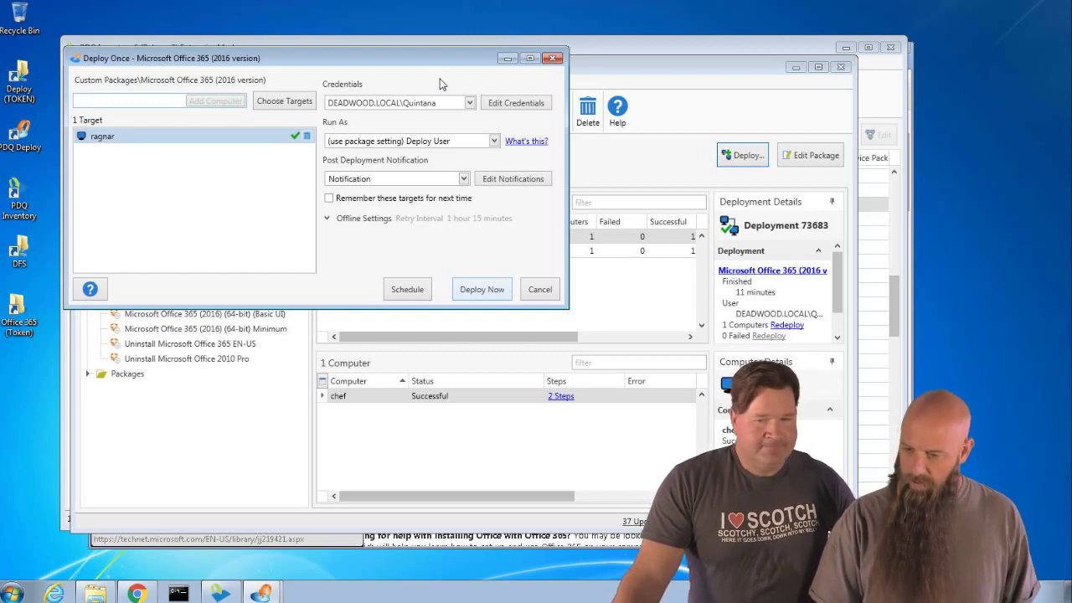
text(newman)
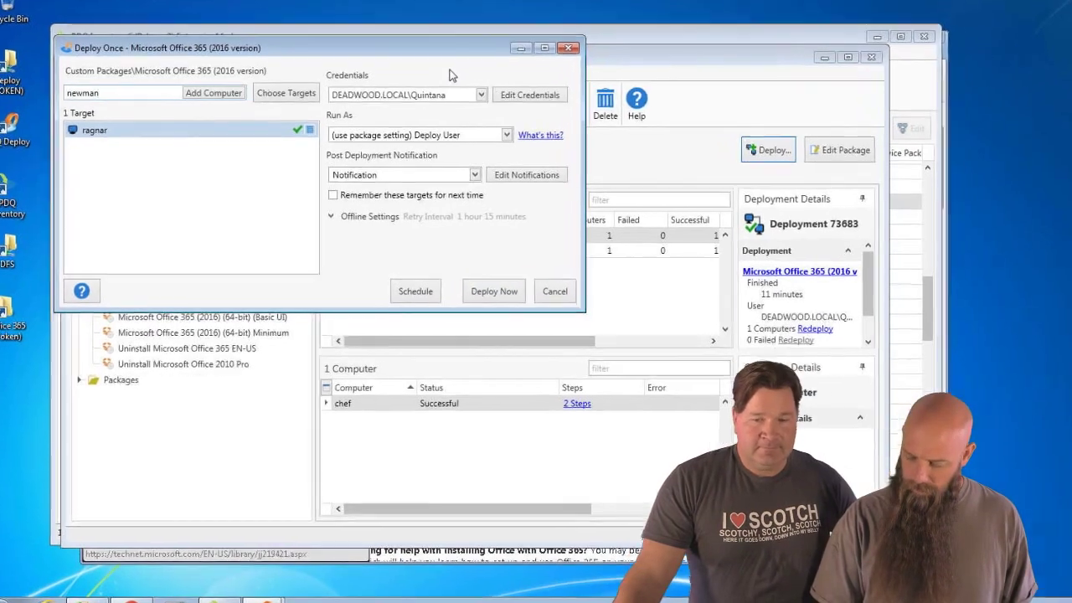
key(Return)
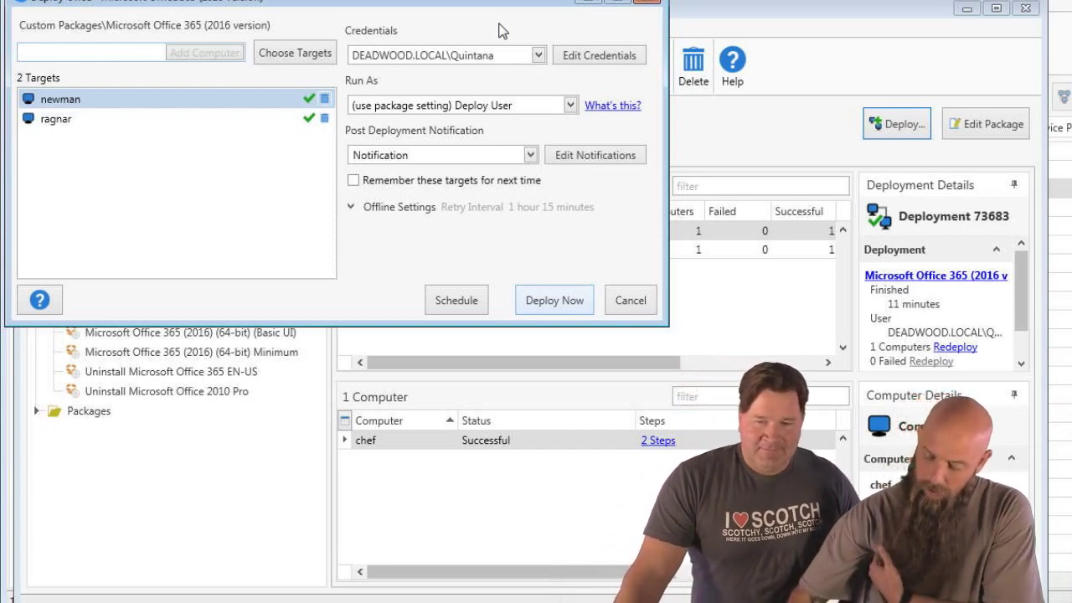
click(565, 303)
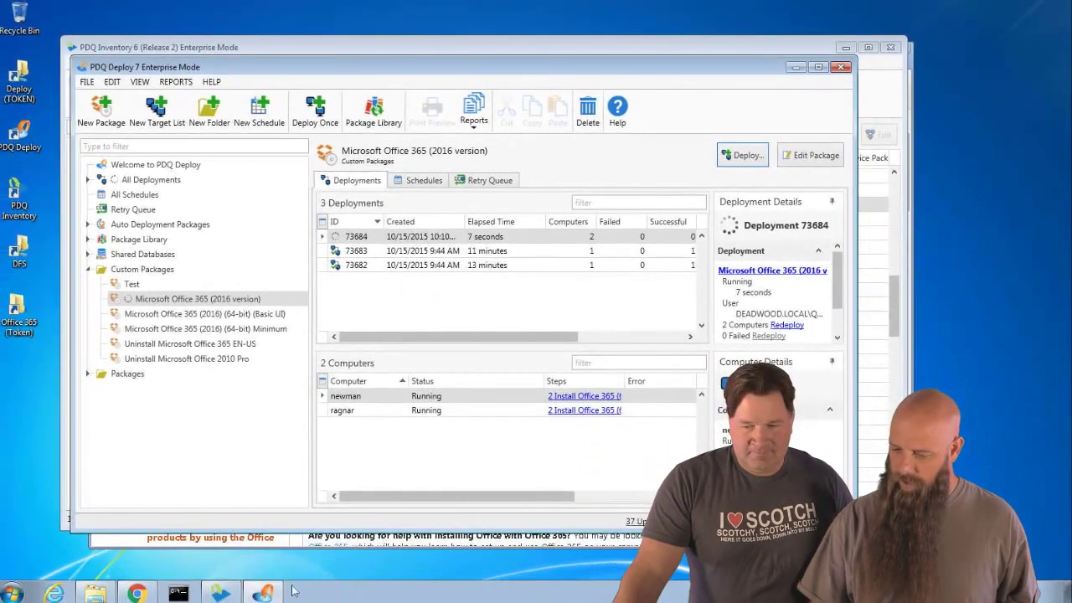
Switch to PDQ Inventory and view the computers in the Microsoft Office 2010 collection
click(219, 593)
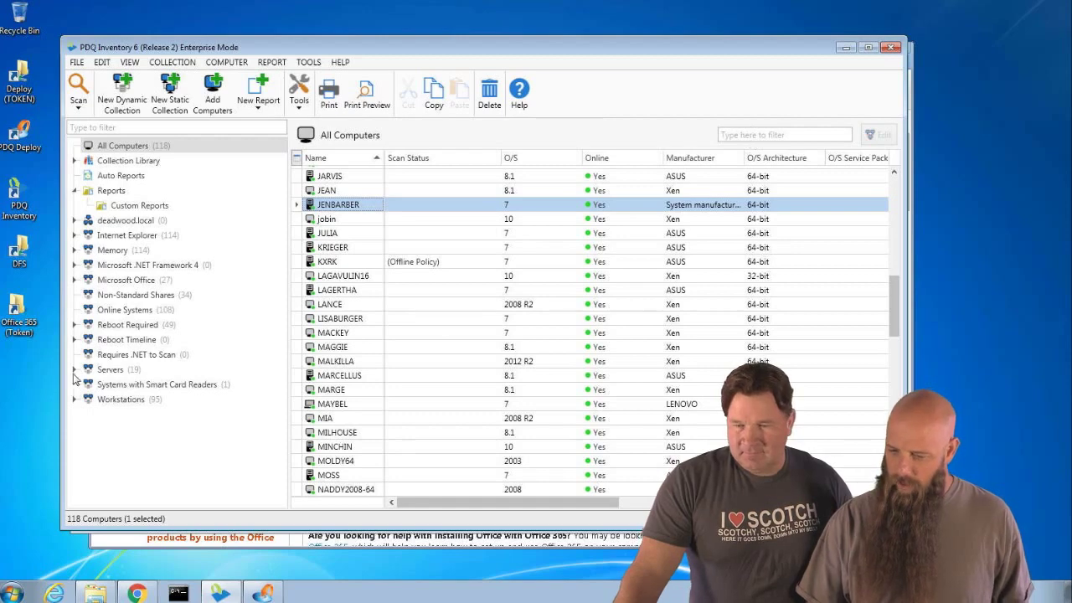
click(75, 280)
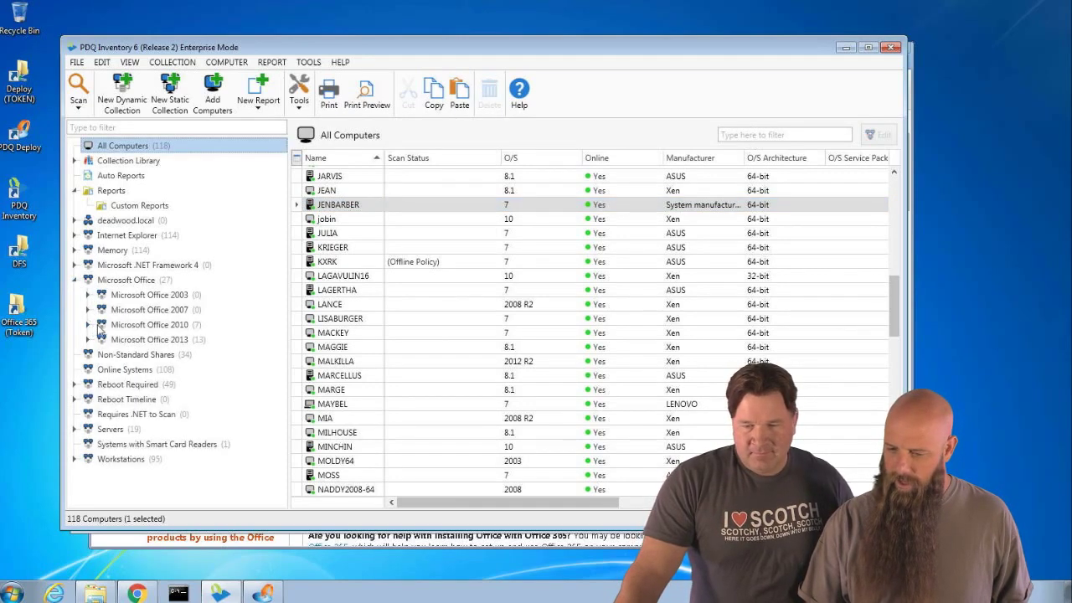
click(102, 325)
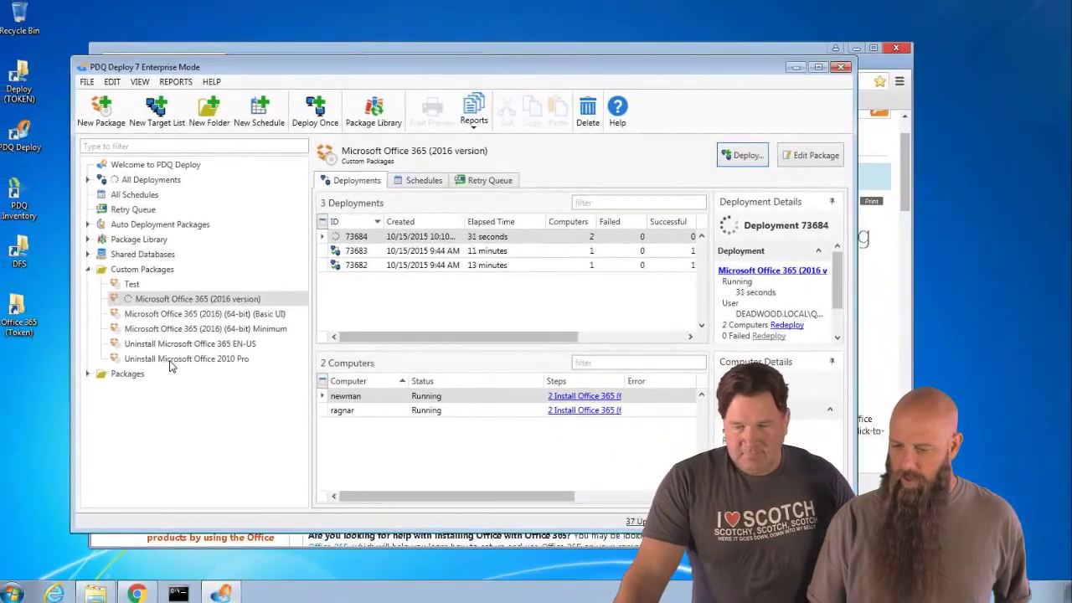
In PDQ Deploy, open a one-time deployment of Uninstall Microsoft Office 2010 Pro and browse PDQ Inventory for its targets
click(190, 366)
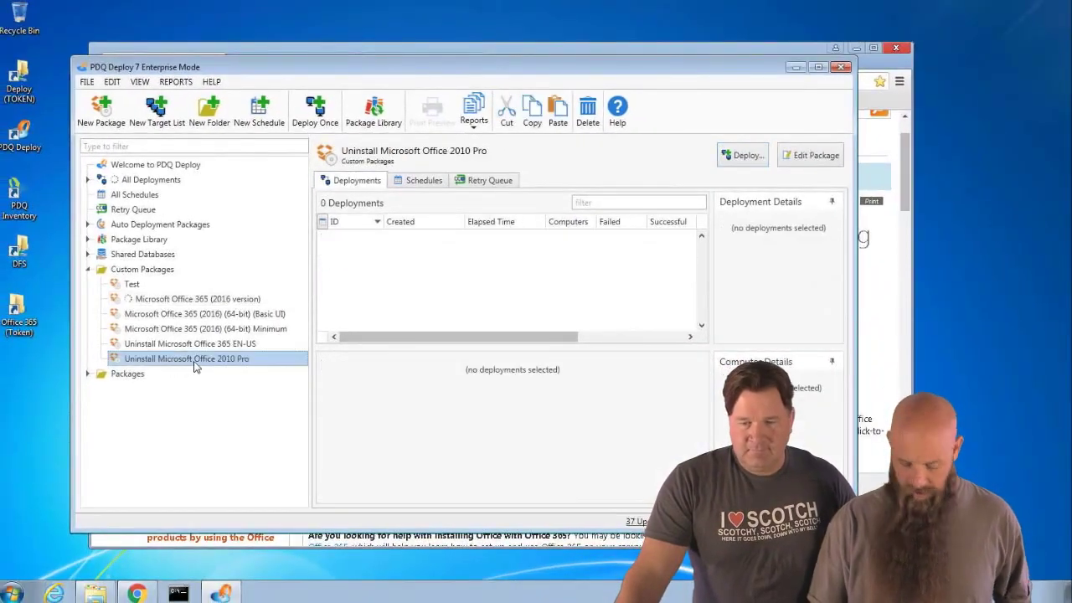
key(ctrl+d)
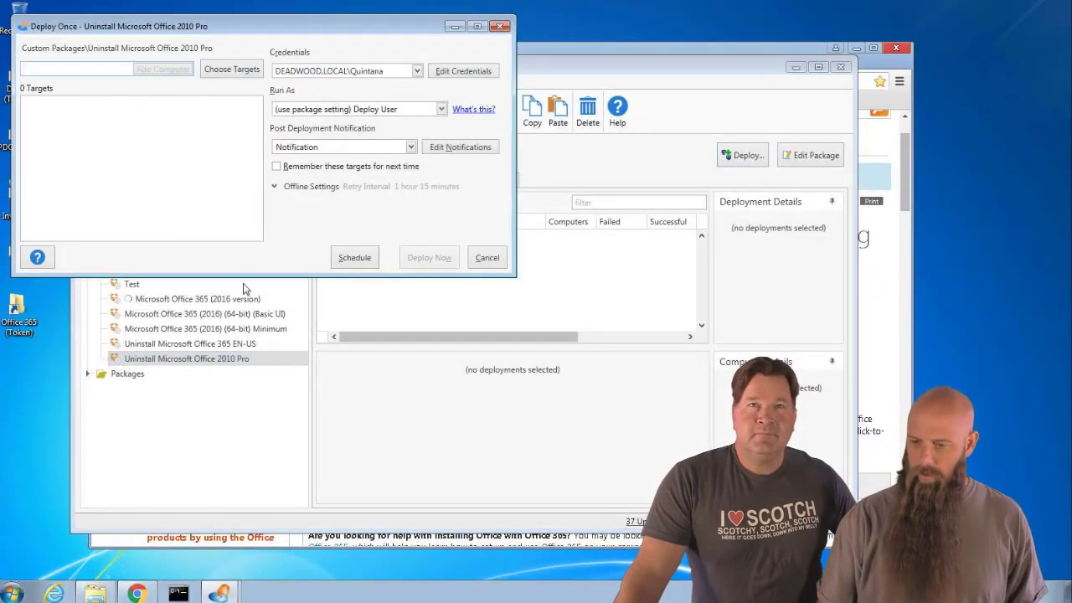
drag(251, 19, 268, 35)
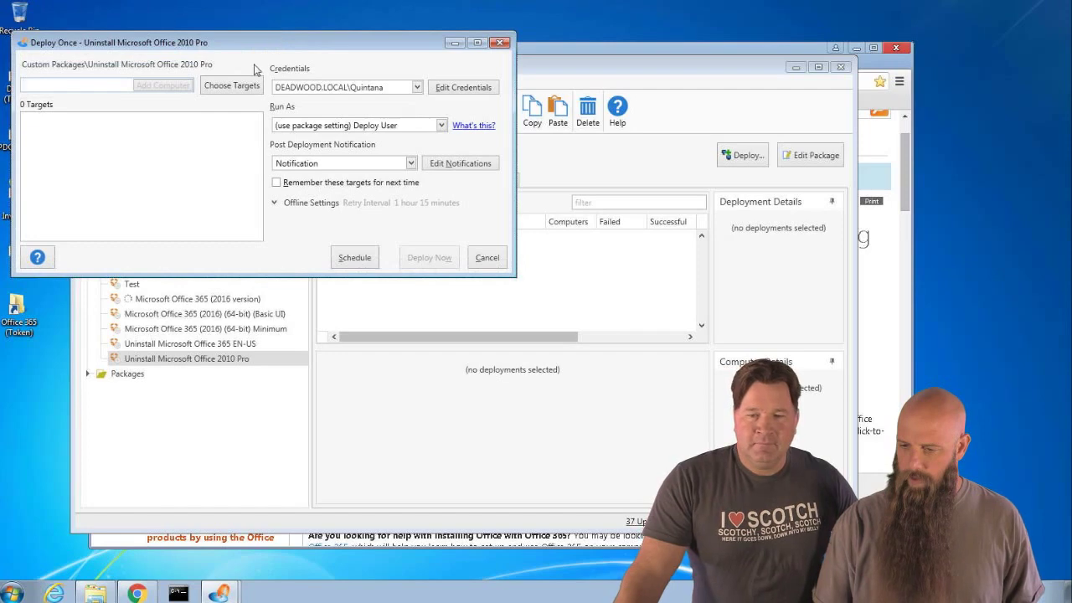
click(243, 88)
click(247, 121)
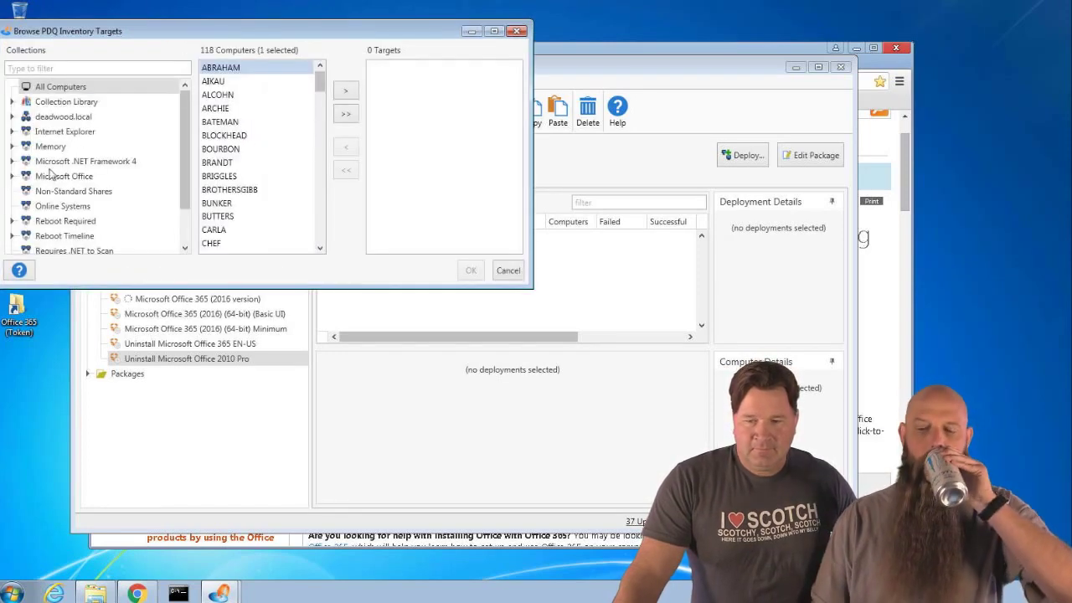
Target CARLA, COSTANZA and CUNNINGHAM from the Microsoft Office 2010 collection and start the uninstall deployment
click(13, 176)
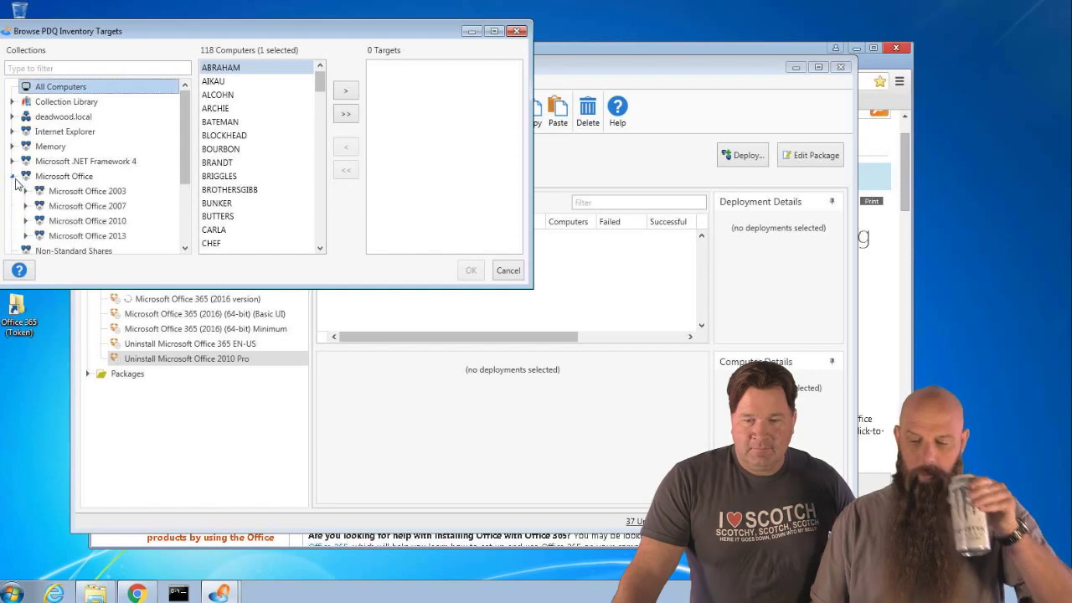
click(62, 220)
click(216, 81)
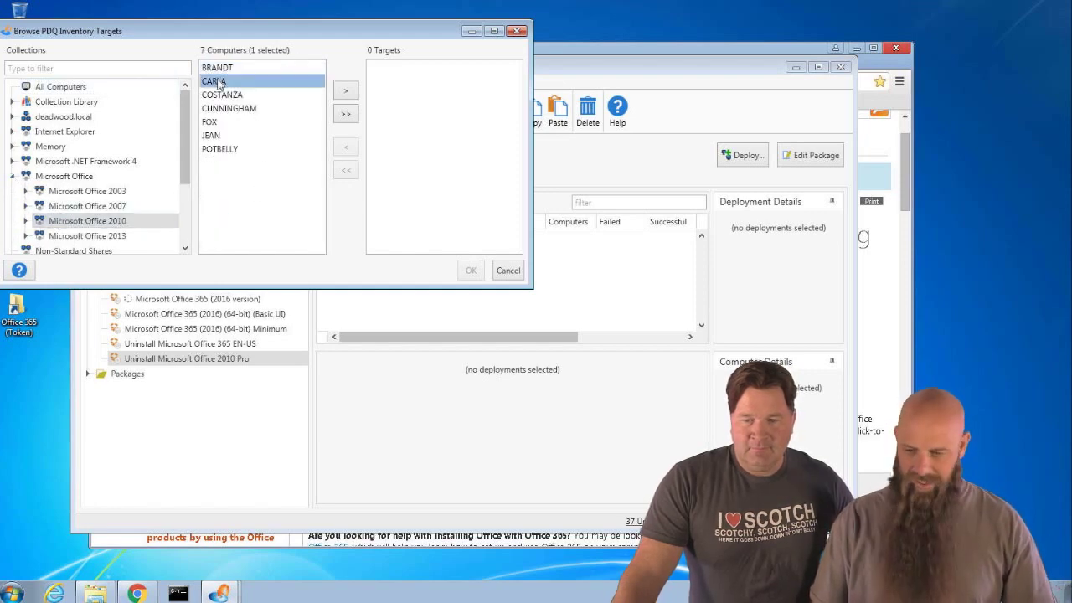
shift+click(225, 108)
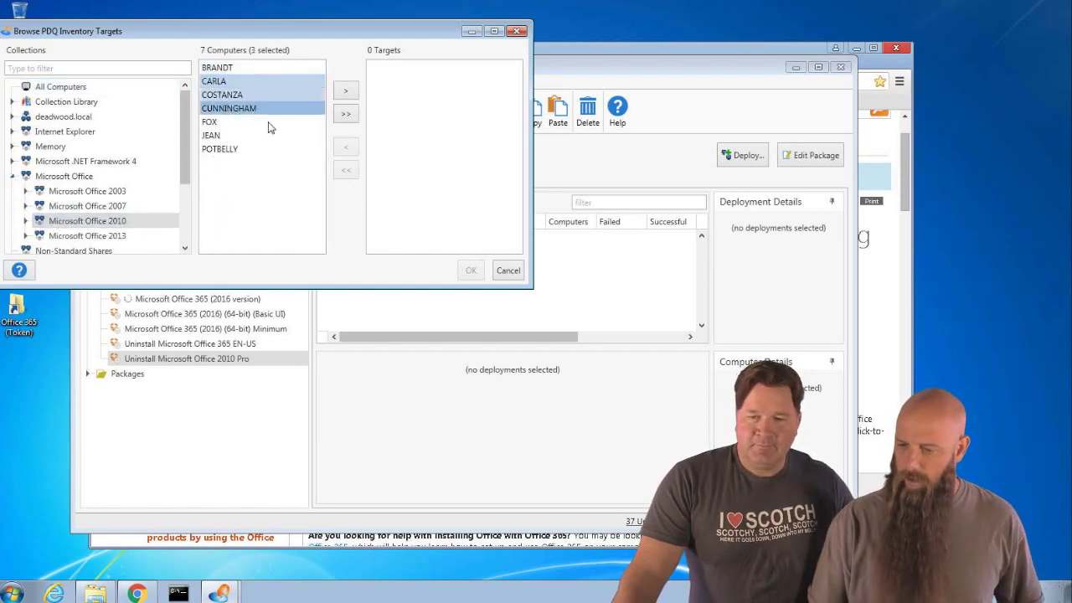
click(345, 91)
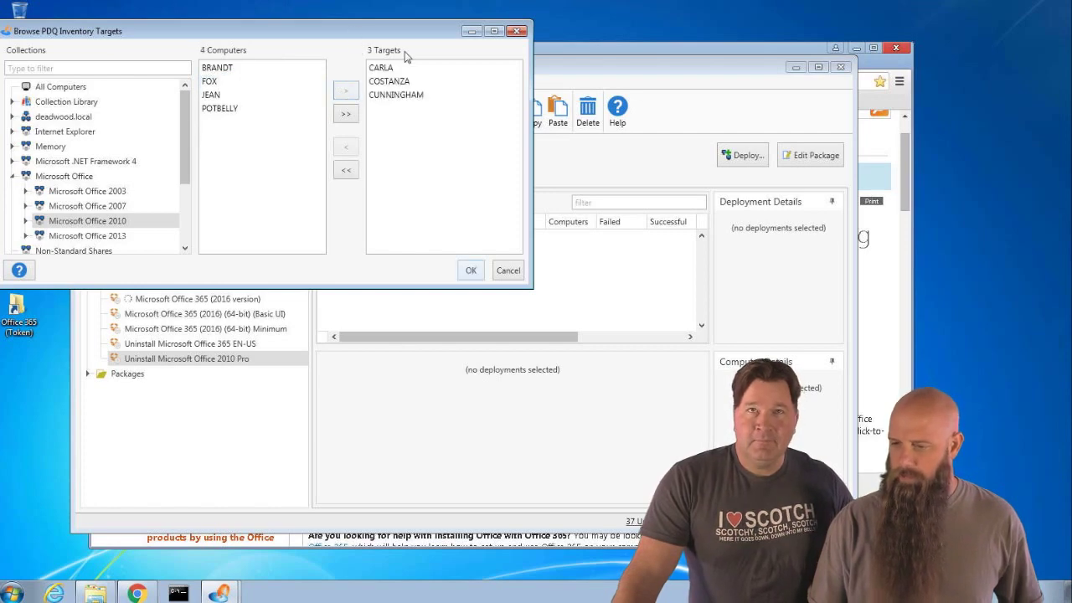
drag(359, 34, 524, 89)
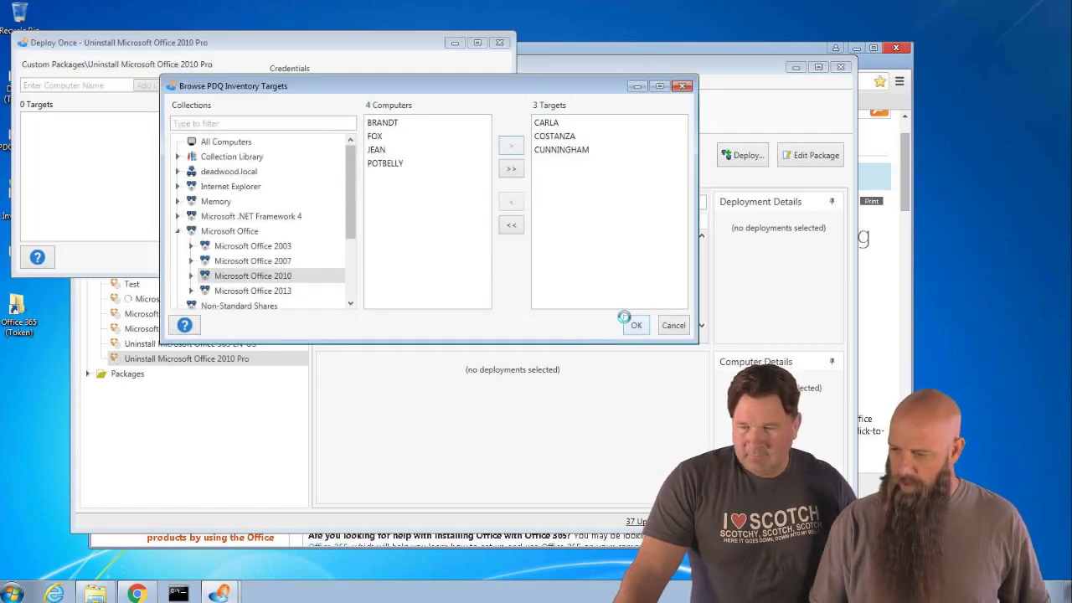
click(632, 323)
drag(356, 49, 460, 90)
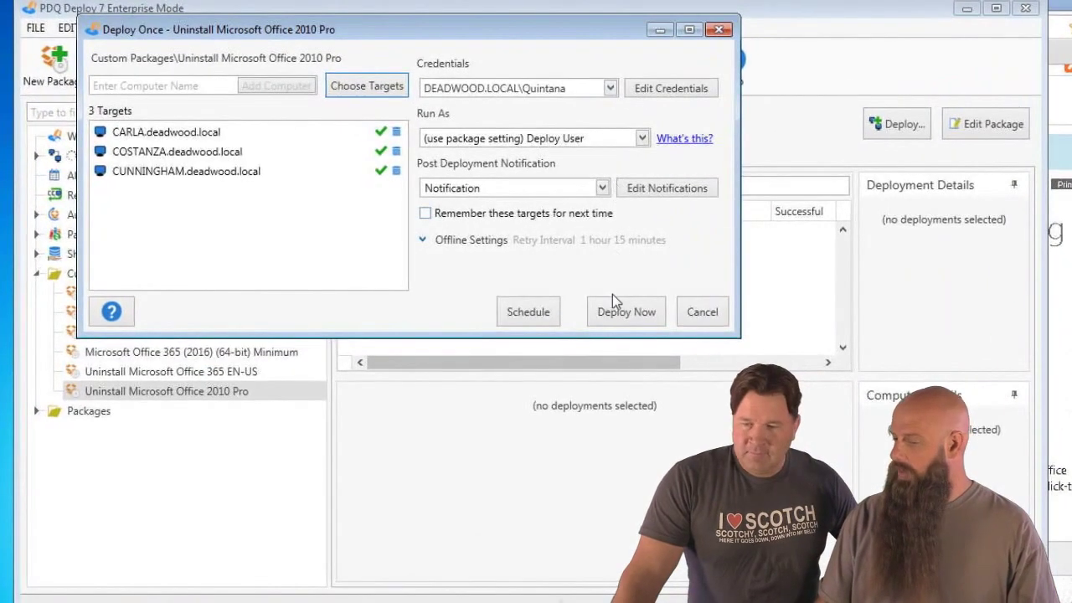
click(613, 312)
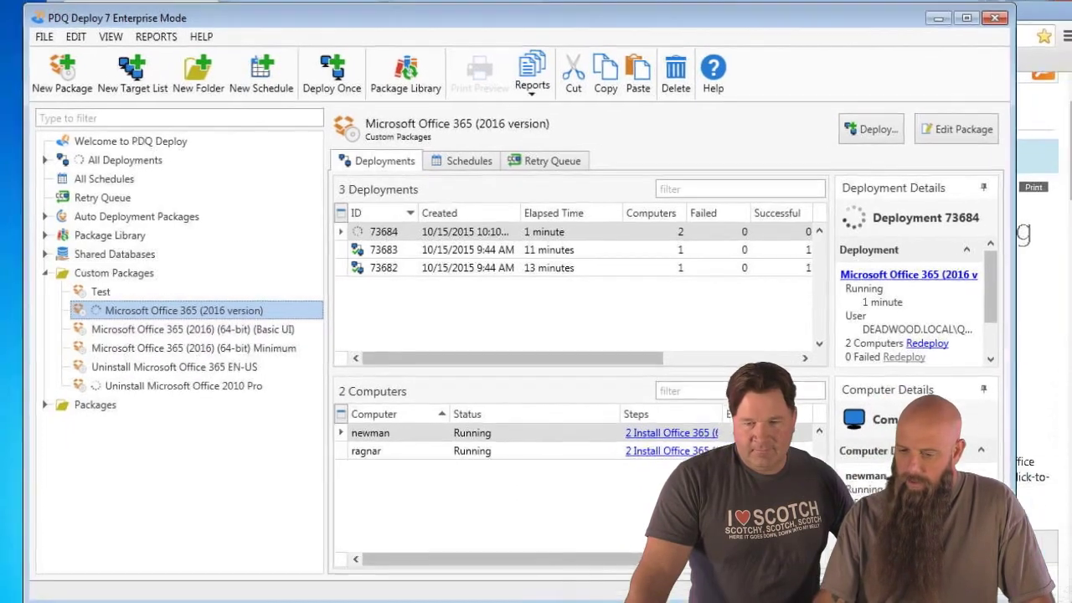
Switch to PDQ Inventory, open the computer CUNNINGHAM and display its shares
double_click(18, 194)
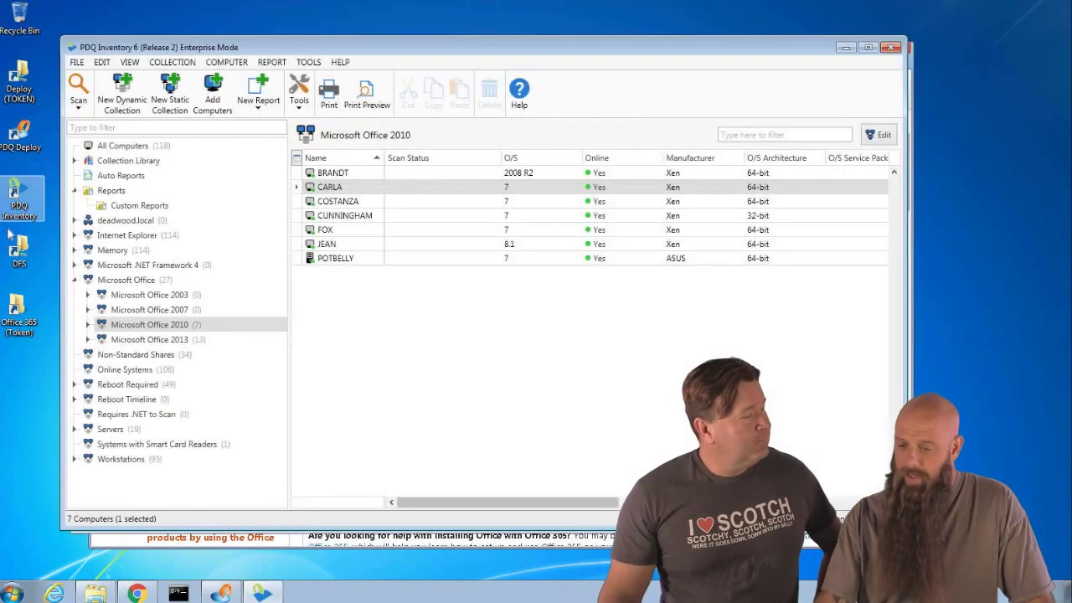
double_click(360, 216)
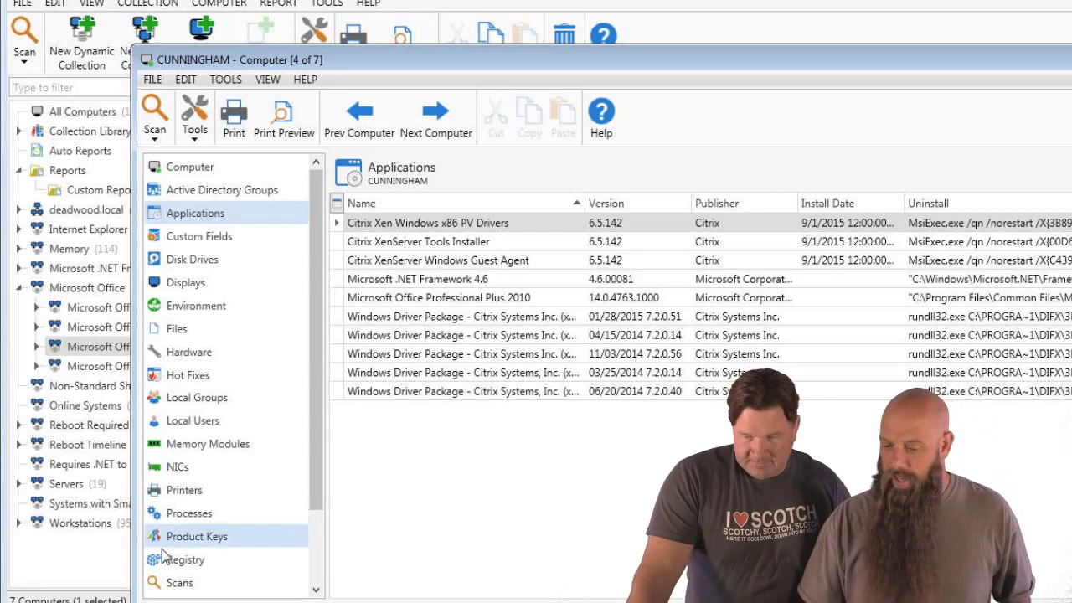
scroll(205, 574, down, 1)
scroll(205, 574, down, 1)
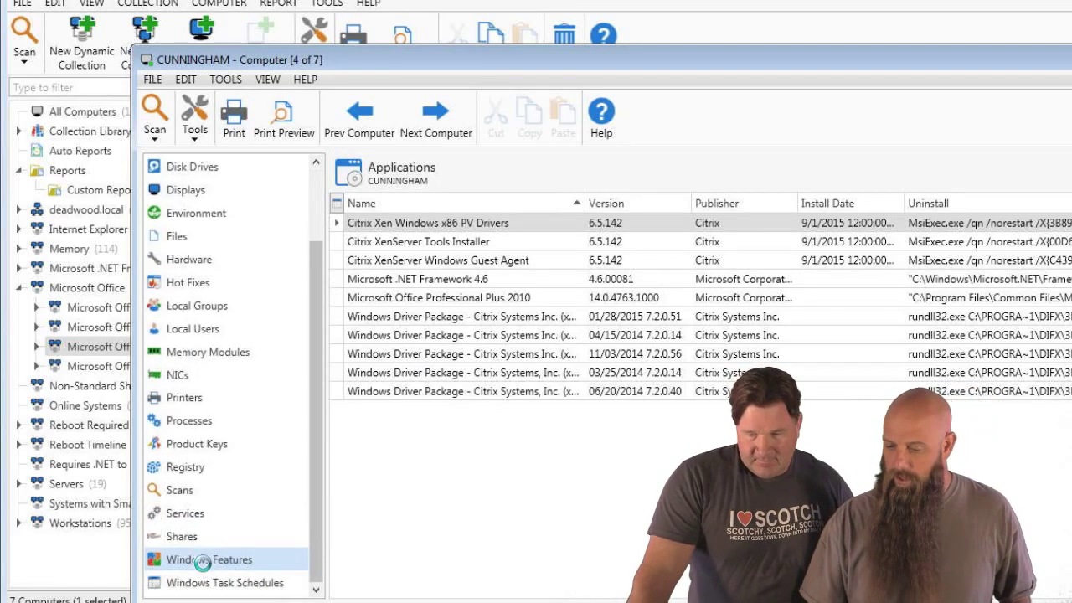
click(203, 561)
click(199, 537)
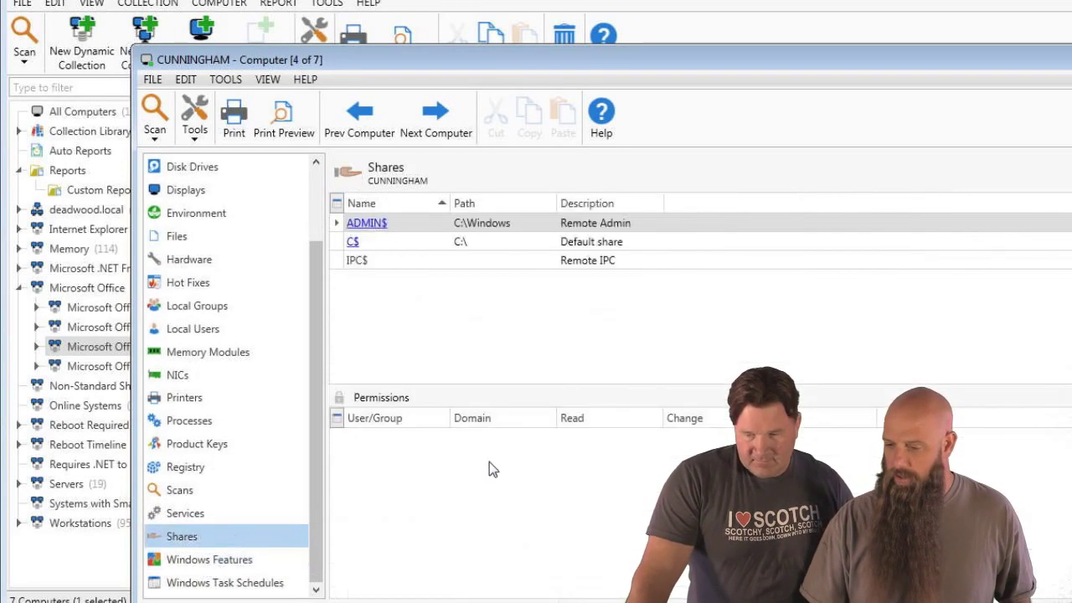
Examine the Program Files\Microsoft Office folder on CUNNINGHAM's C$ share, then close the folder and computer windows
click(352, 242)
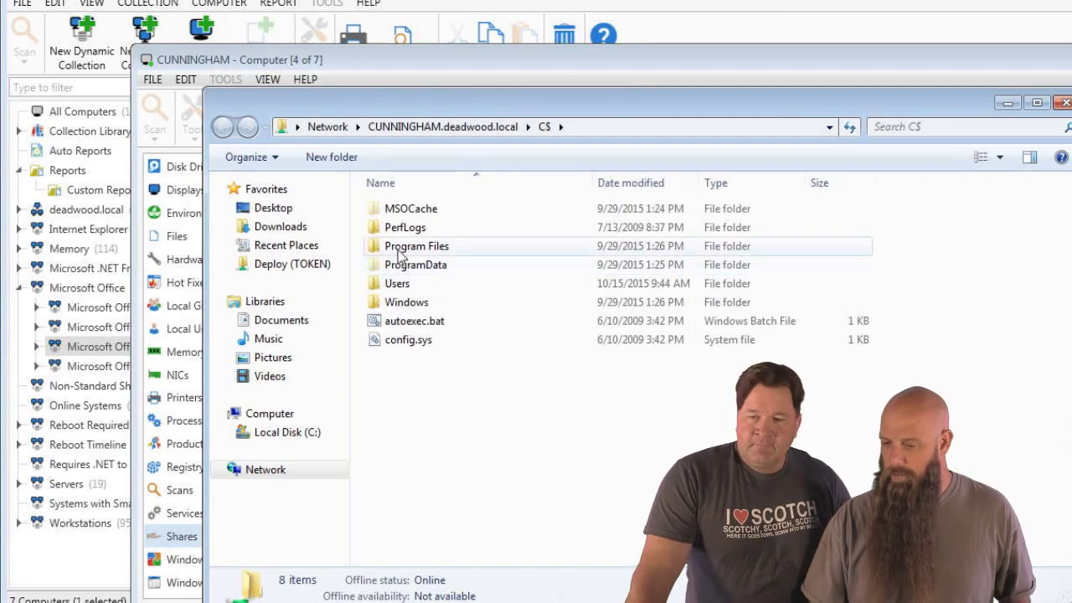
double_click(402, 247)
double_click(407, 322)
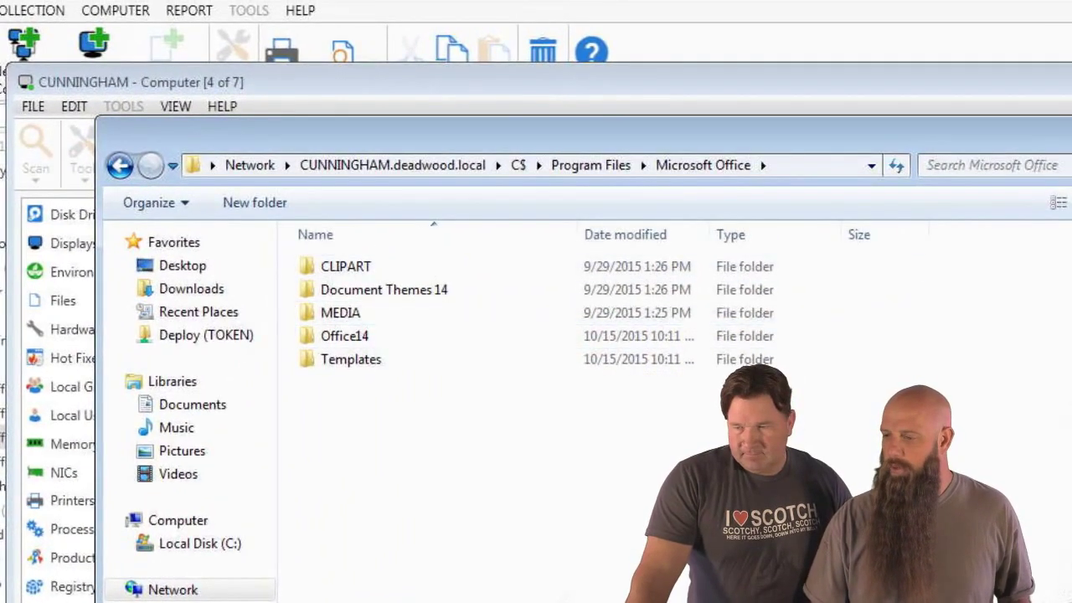
key(alt+F4)
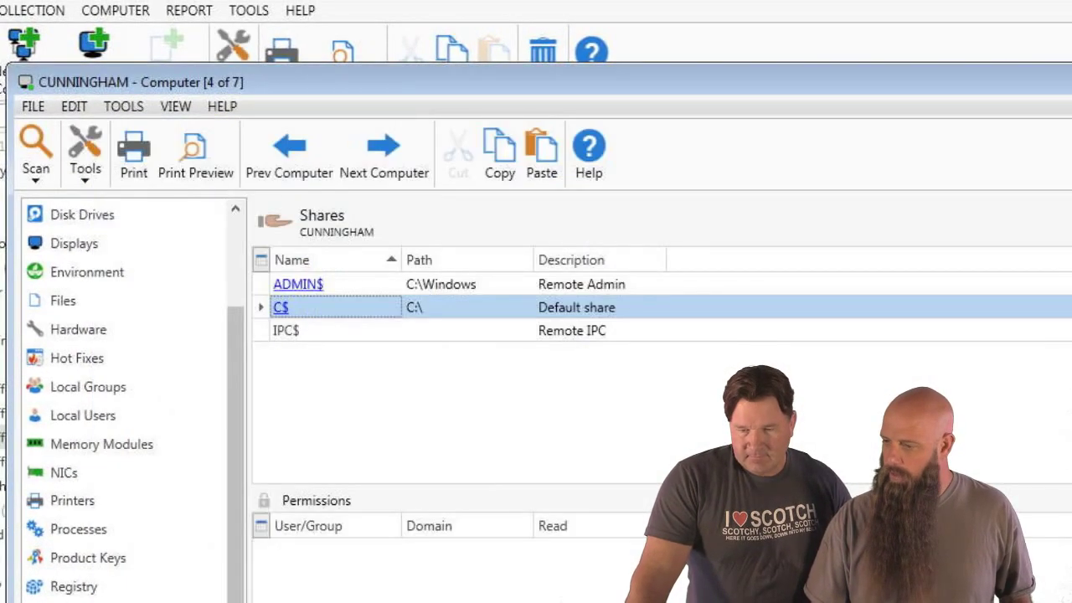
key(alt+F4)
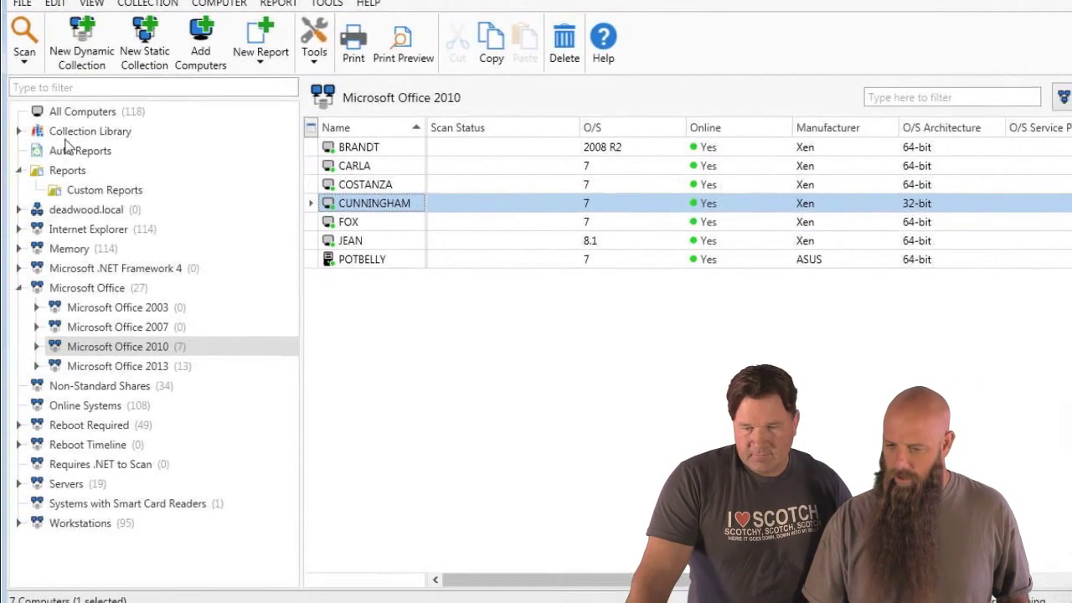
Filter the All Computers collection by "ragn" and select the computer RAGNAR
click(80, 115)
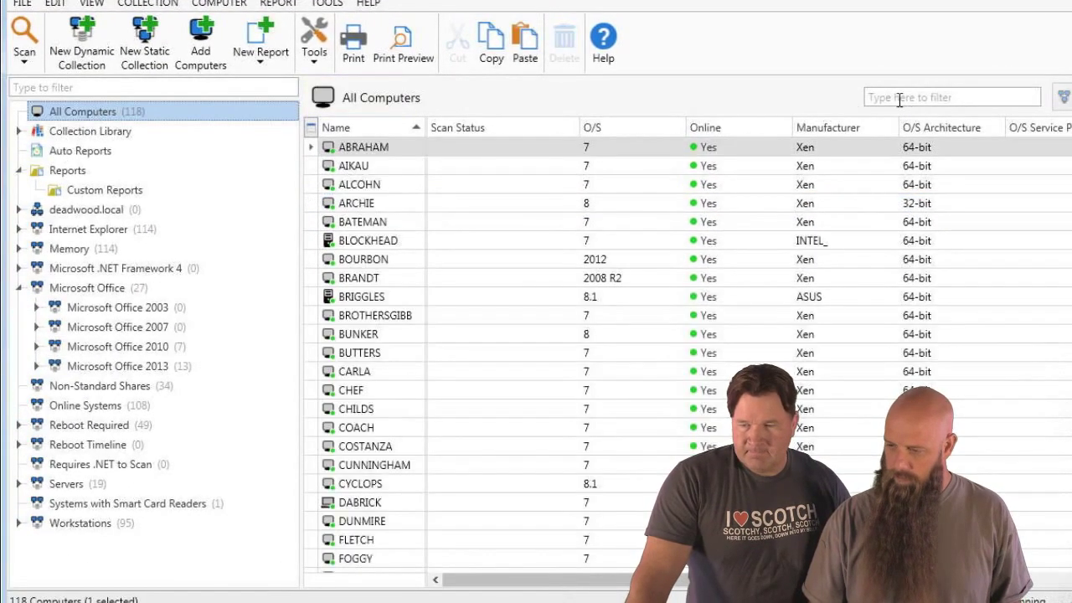
click(894, 99)
text(ragn)
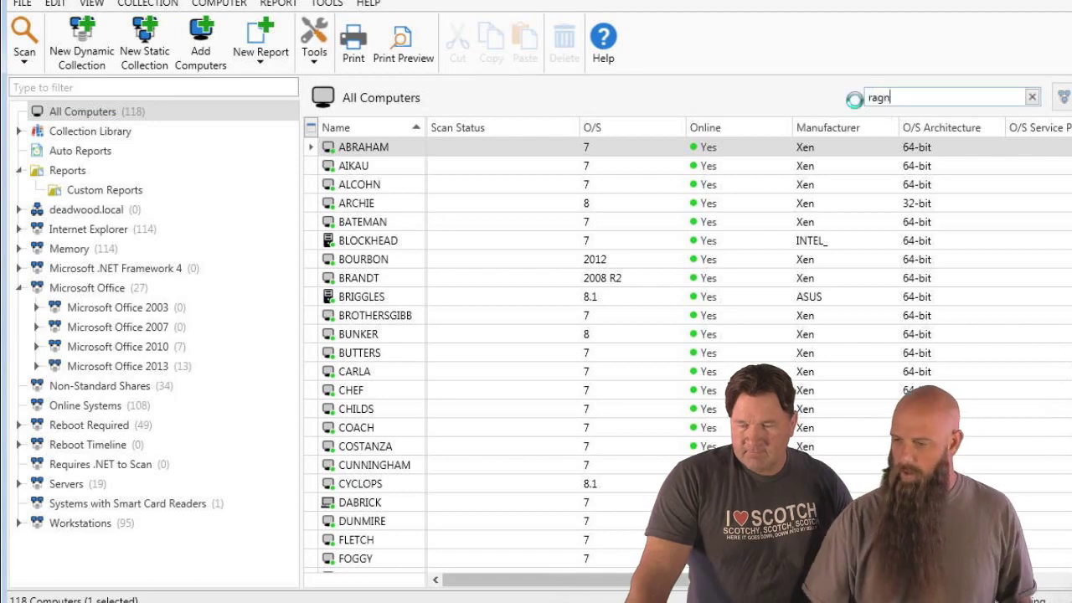
click(406, 156)
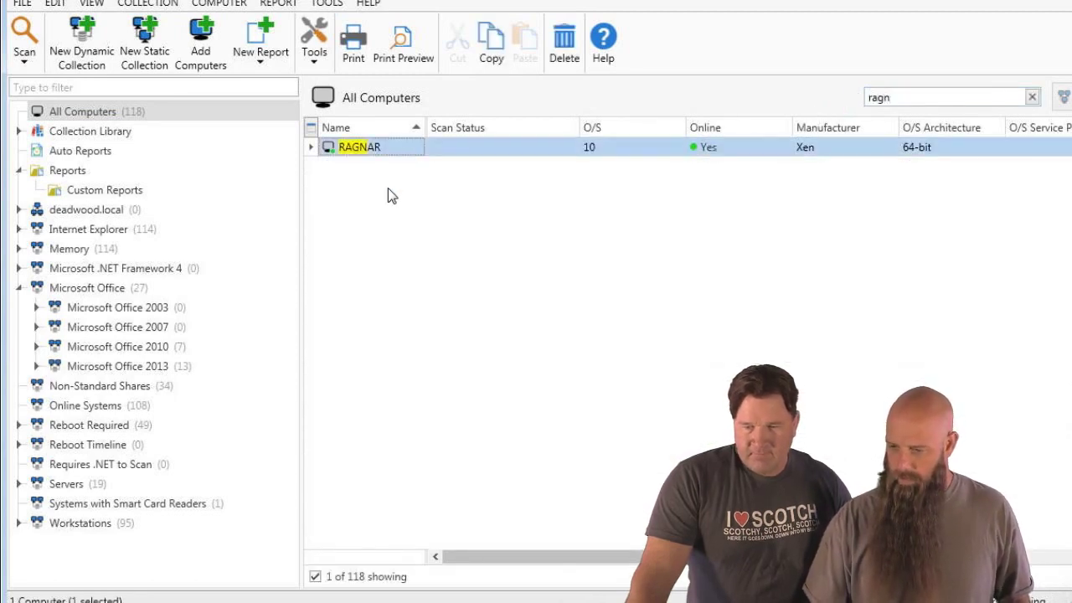
Examine the Program Files\Microsoft Office folder on RAGNAR's C$ share, then close the folder and computer windows
double_click(376, 147)
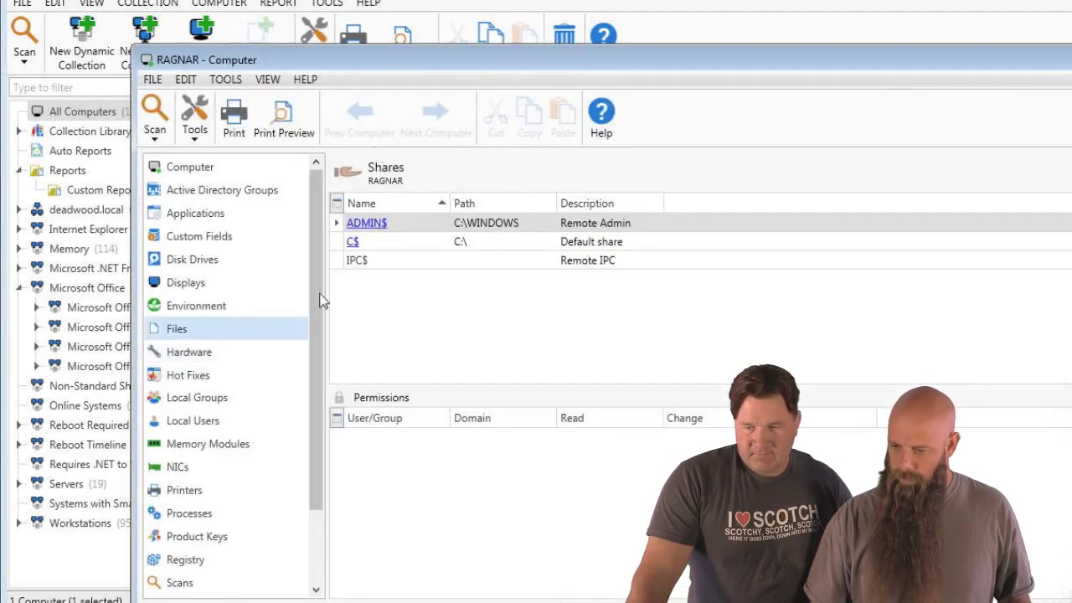
double_click(355, 242)
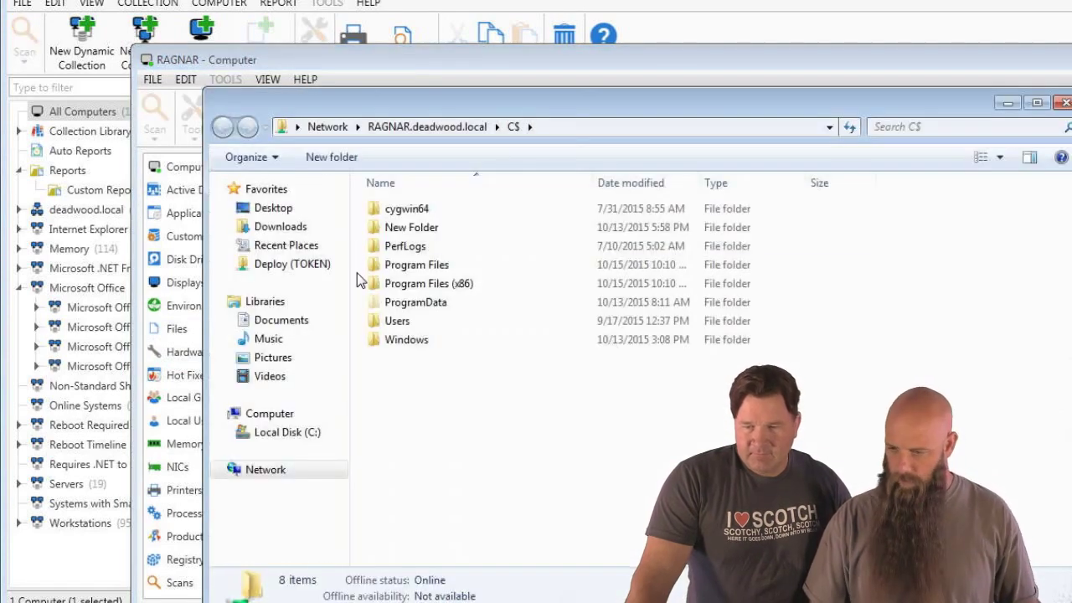
click(437, 270)
double_click(437, 271)
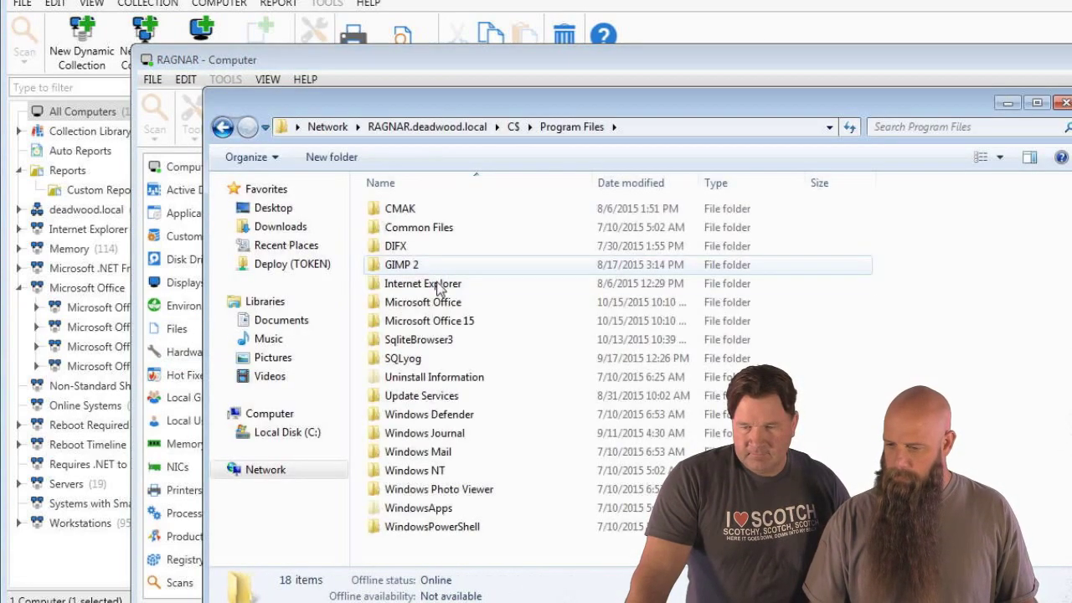
double_click(433, 301)
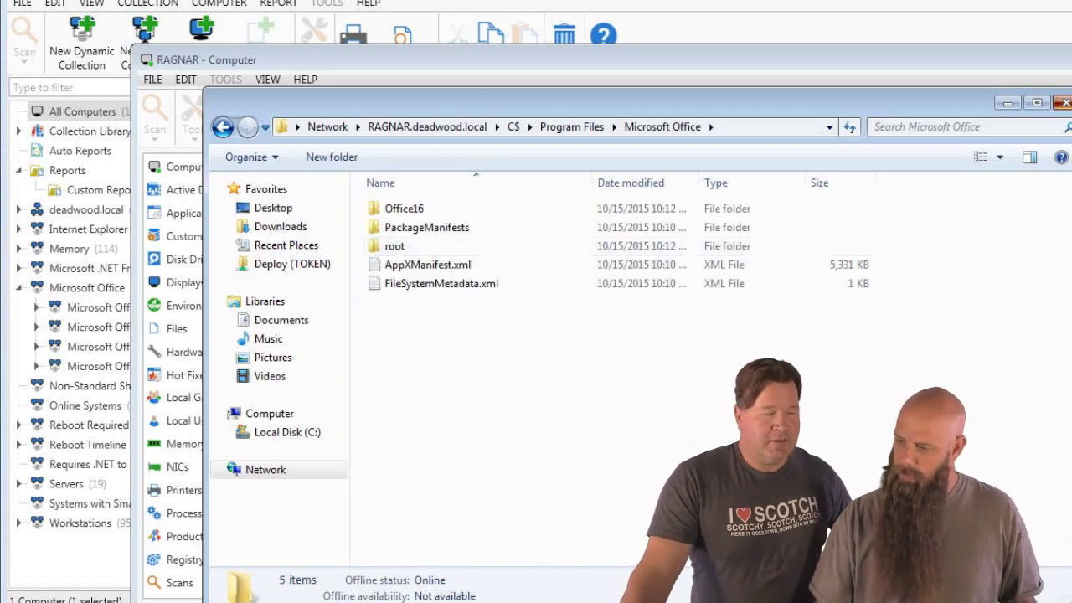
click(1063, 101)
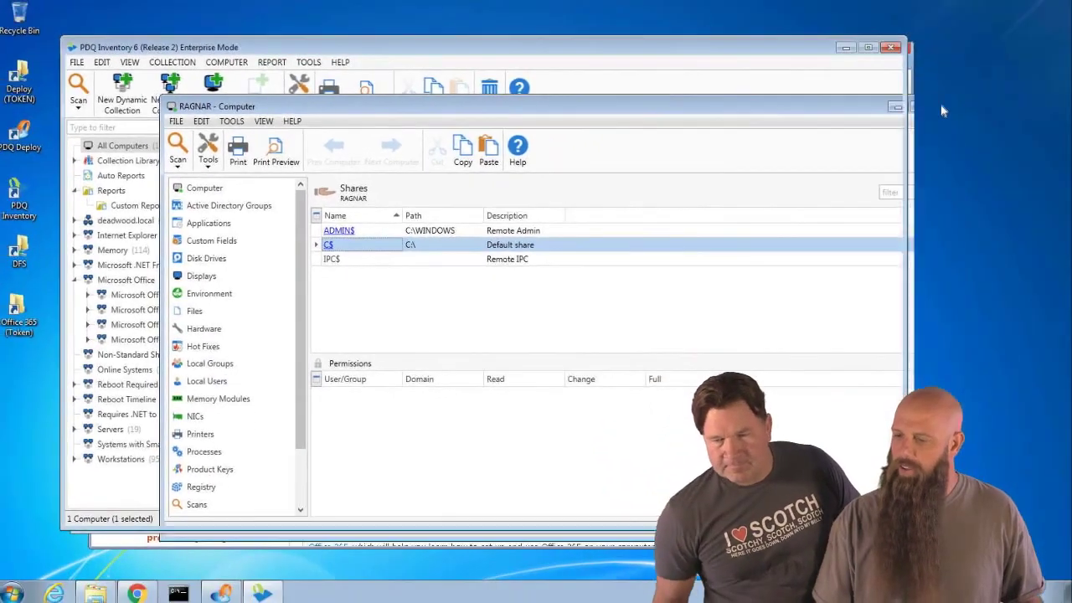
click(929, 108)
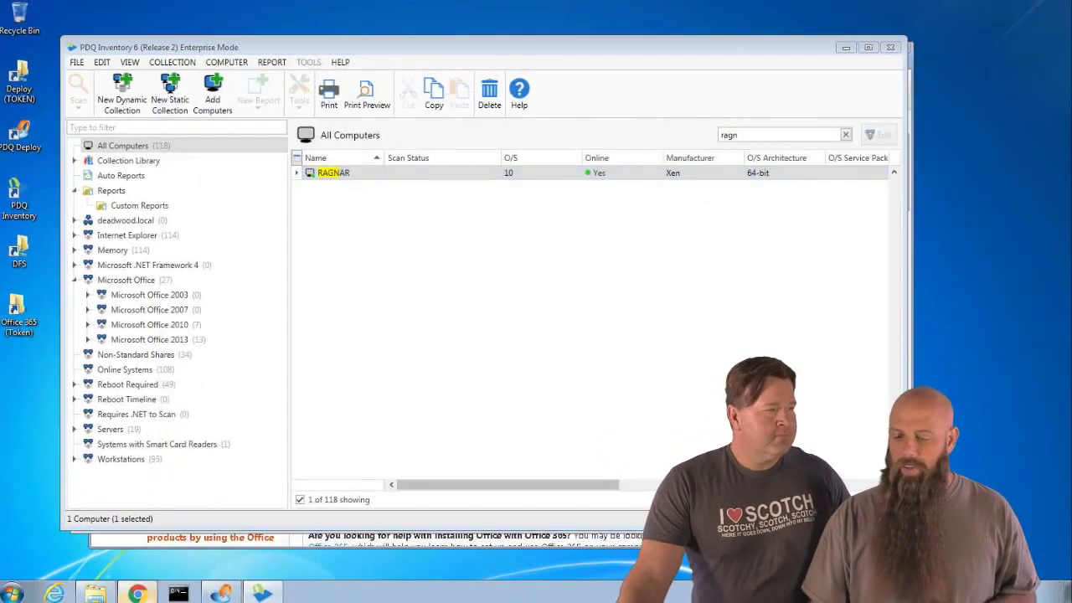
Switch to Chrome and go to the beginning of the TechNet article on deploying Click-to-Run for Office 365 products
key(alt+Tab)
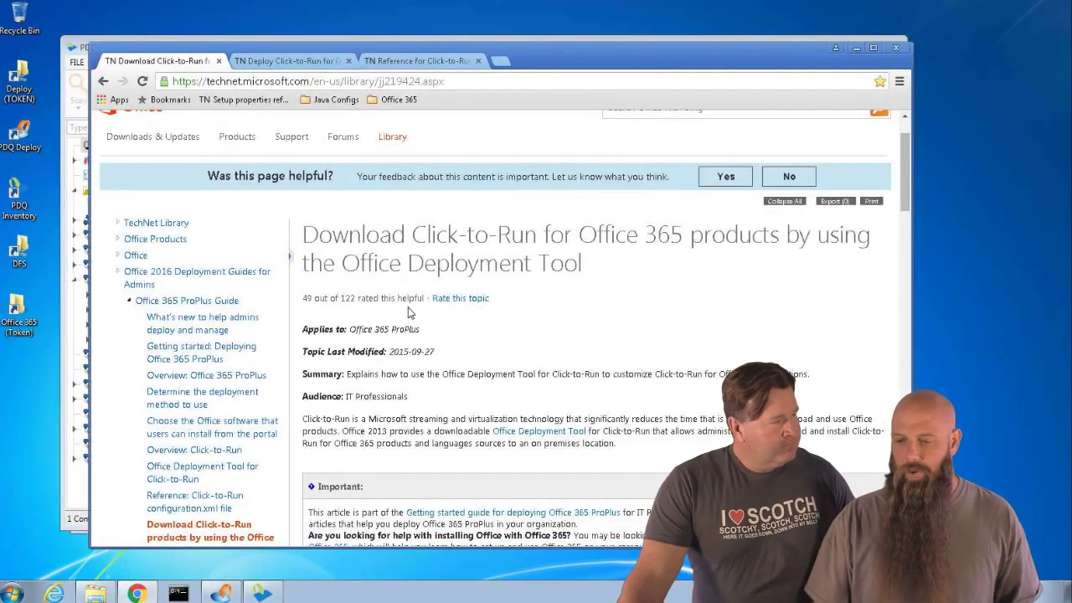
click(296, 64)
scroll(507, 277, up, 10)
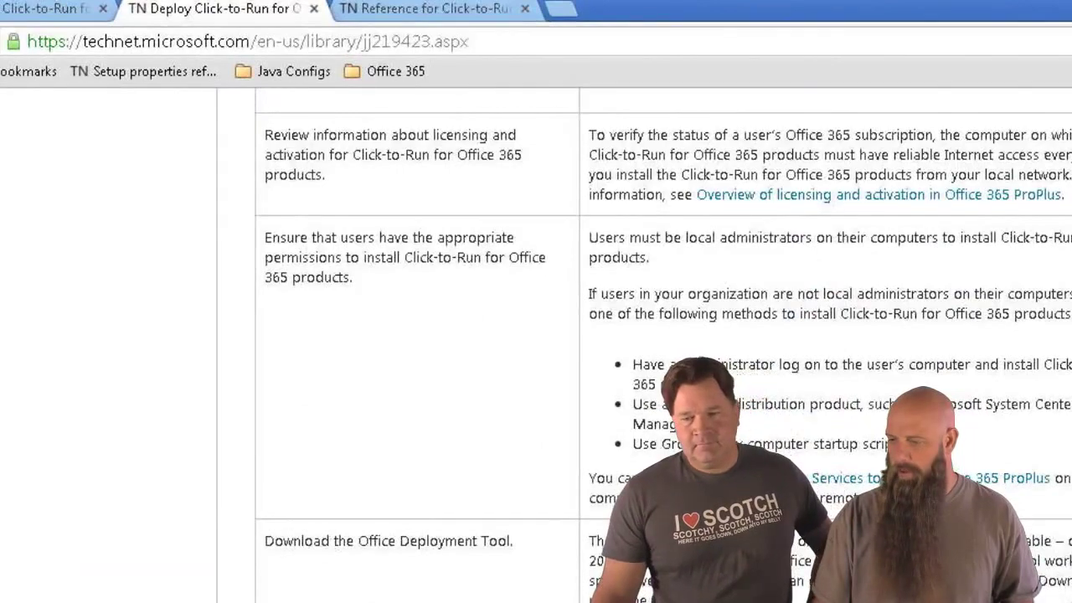
scroll(654, 352, up, 10)
scroll(871, 339, up, 3)
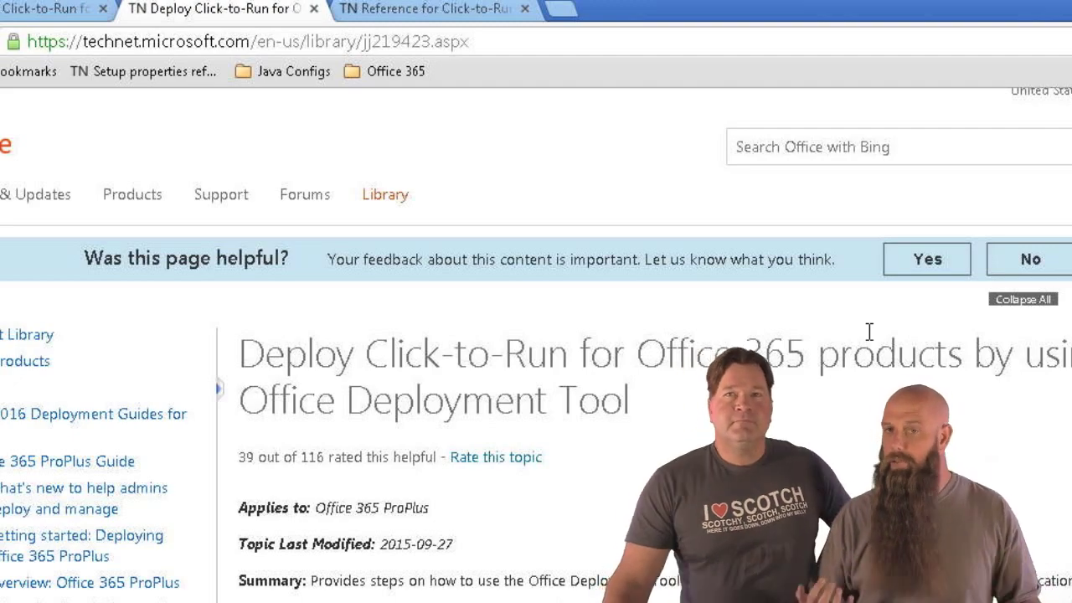
Review the article's pre-deployment tasks and Office Deployment Tool instructions, then display the TechNet reference for the Click-to-Run configuration.xml file
scroll(536, 352, down, 5)
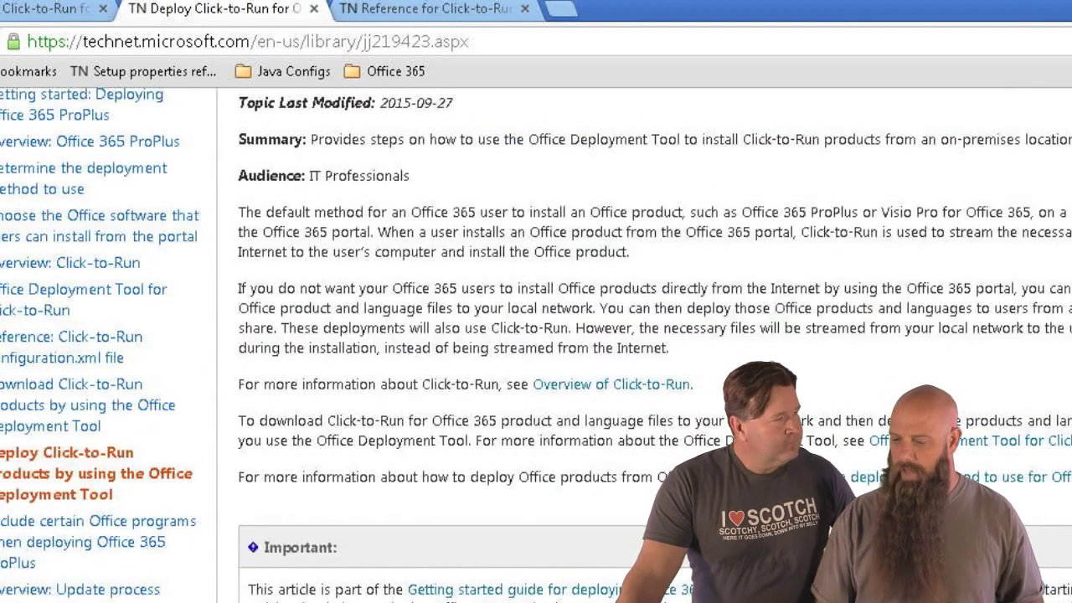
scroll(536, 352, down, 3)
scroll(536, 352, down, 4)
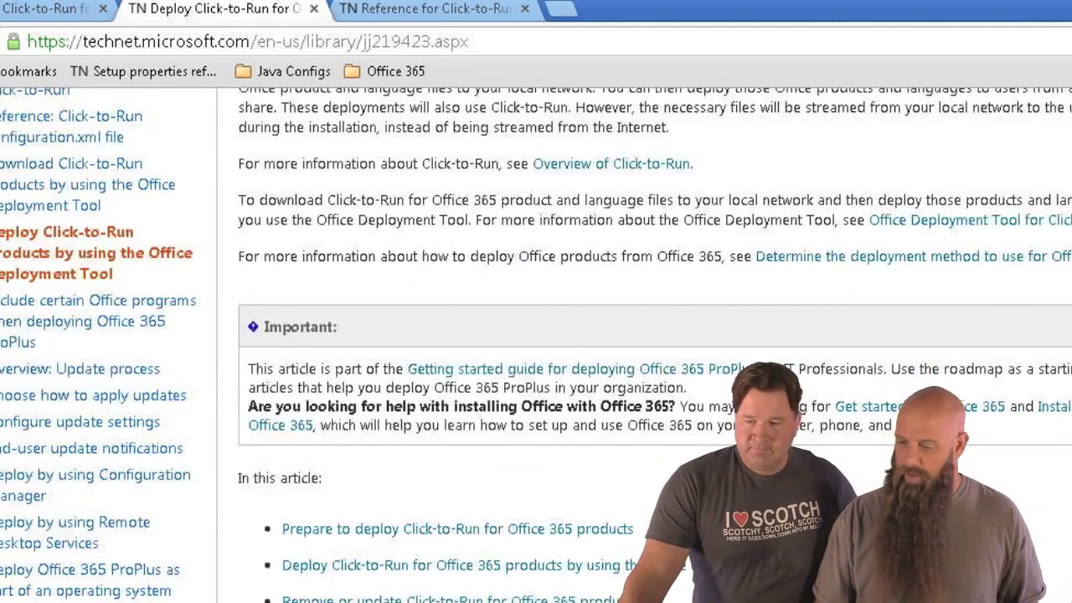
scroll(536, 352, down, 3)
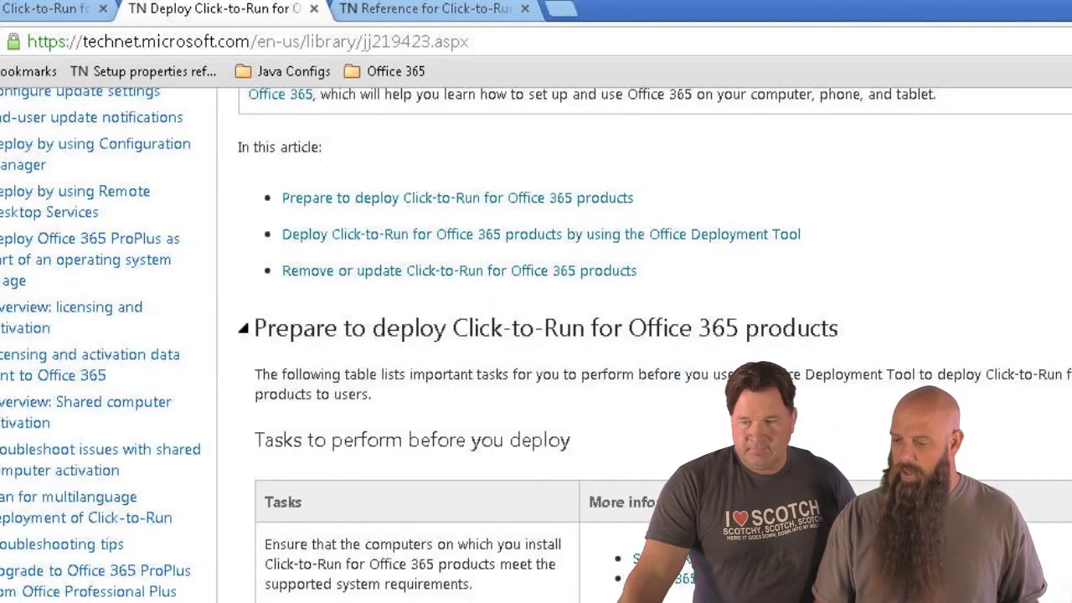
scroll(536, 352, down, 6)
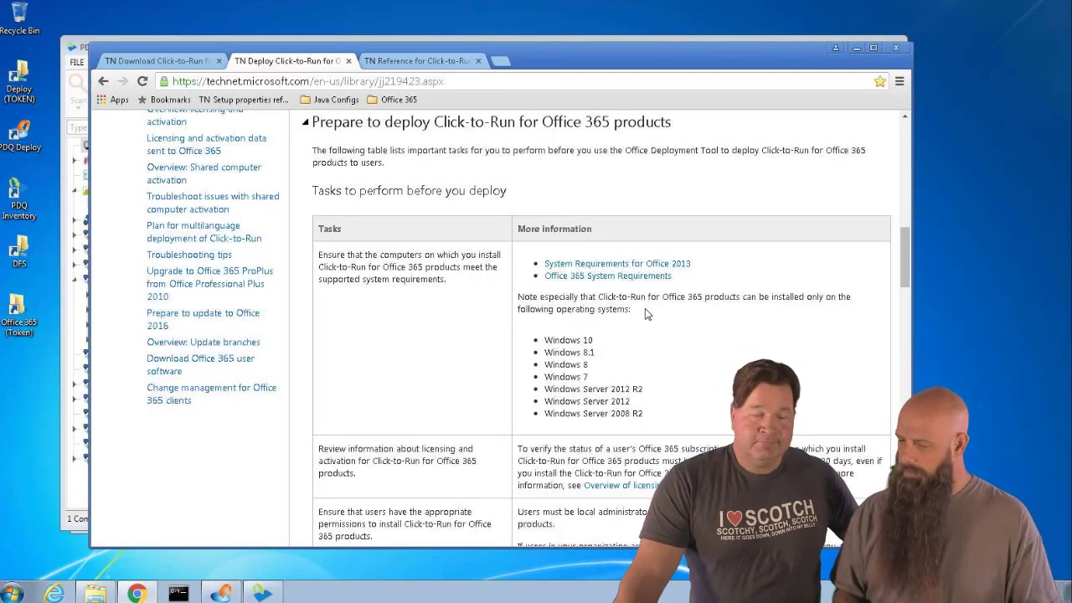
scroll(662, 394, down, 3)
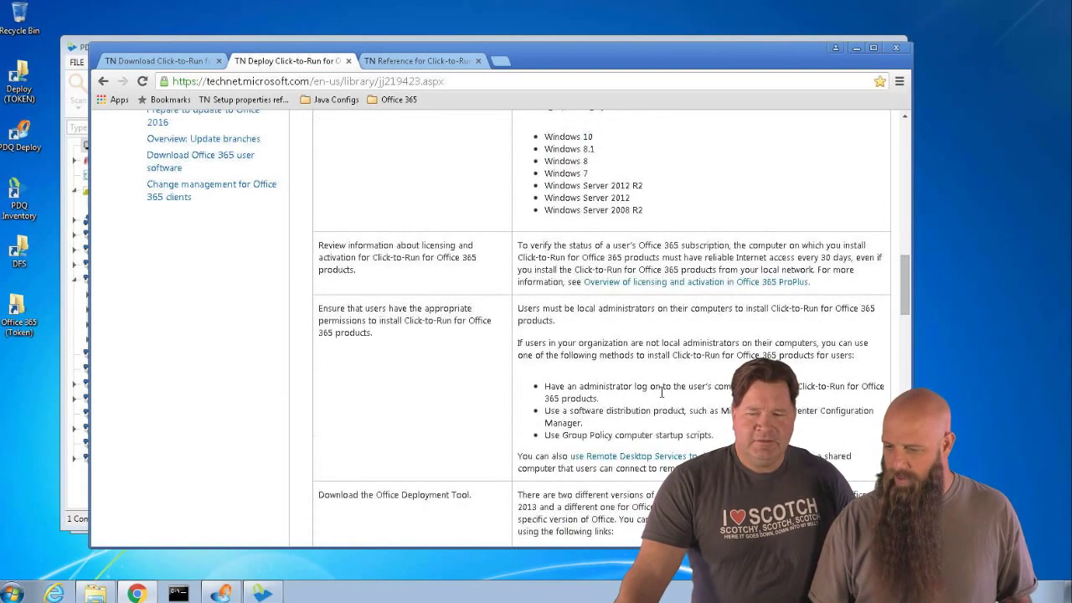
scroll(661, 392, down, 3)
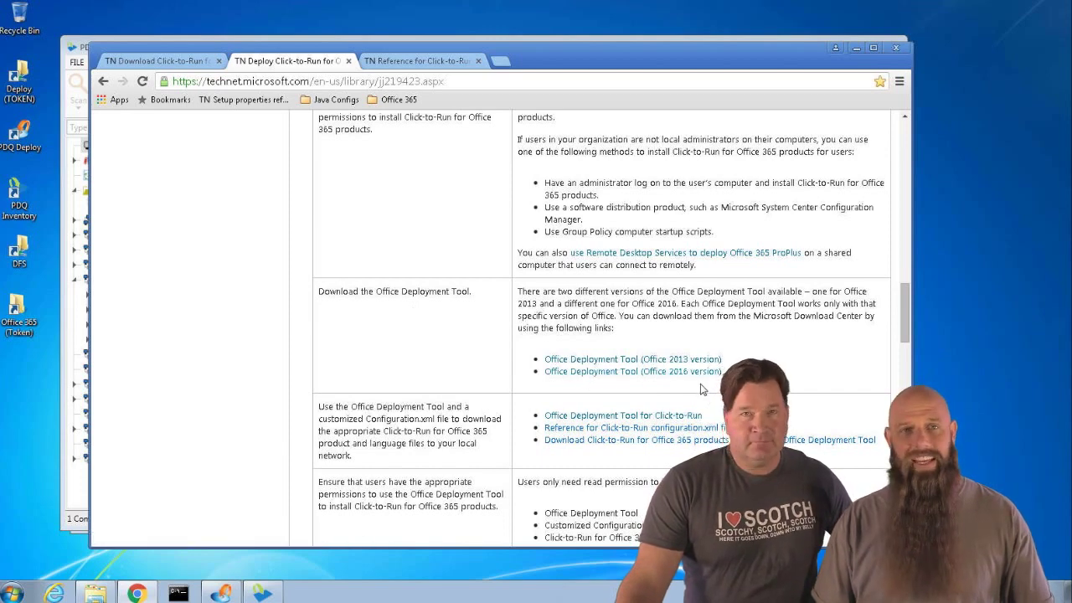
scroll(699, 384, down, 3)
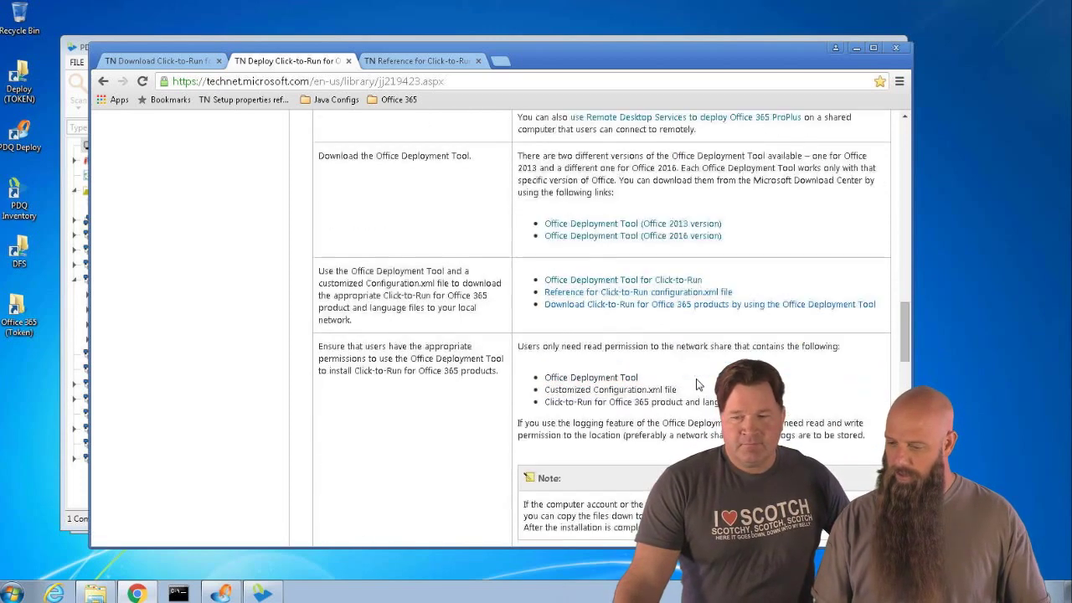
scroll(697, 381, down, 1)
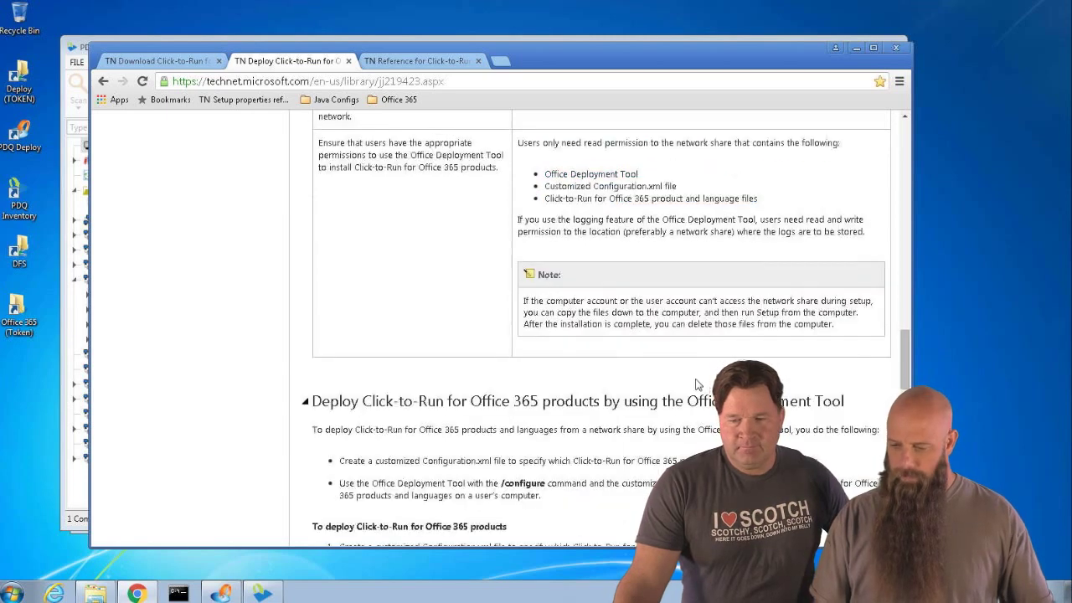
scroll(697, 384, down, 2)
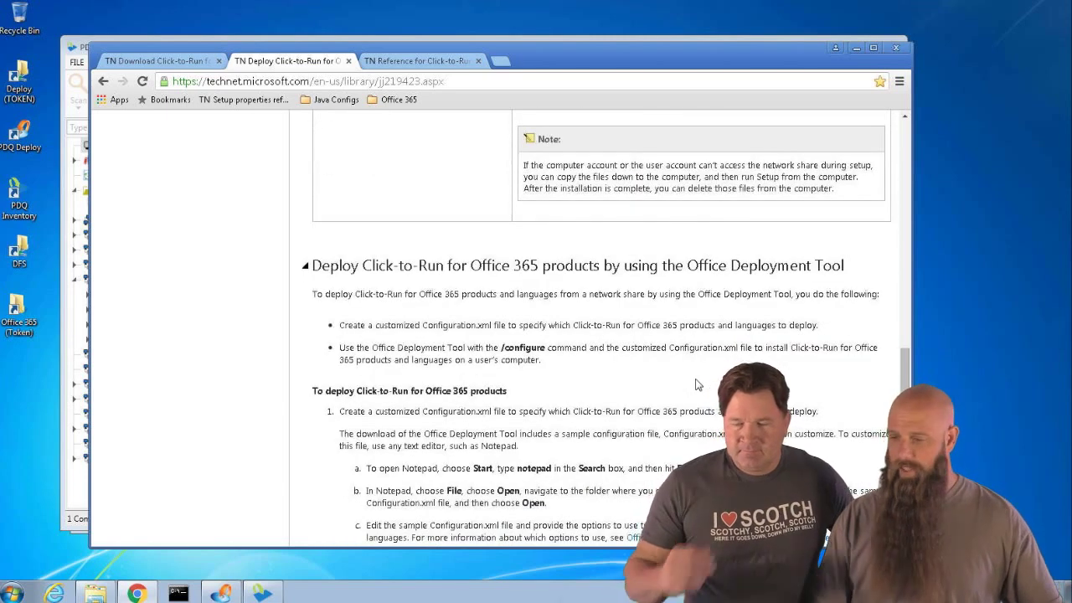
click(437, 64)
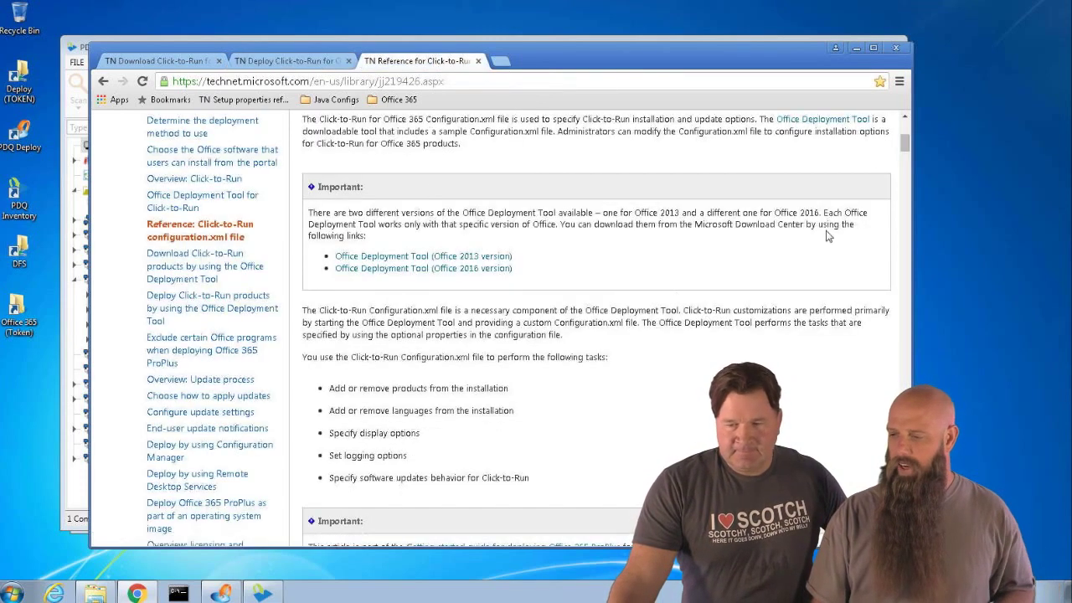
drag(906, 144, 908, 134)
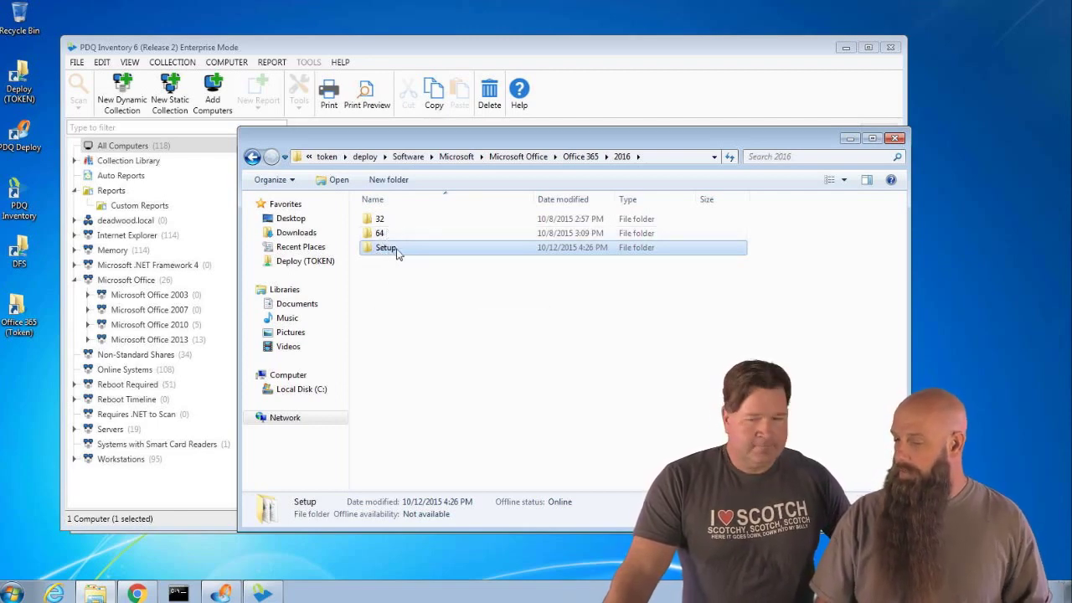
Open configuration32.xml from the Setup folder of the Office 365\2016 deployment share in Notepad++
mouse_move(397, 254)
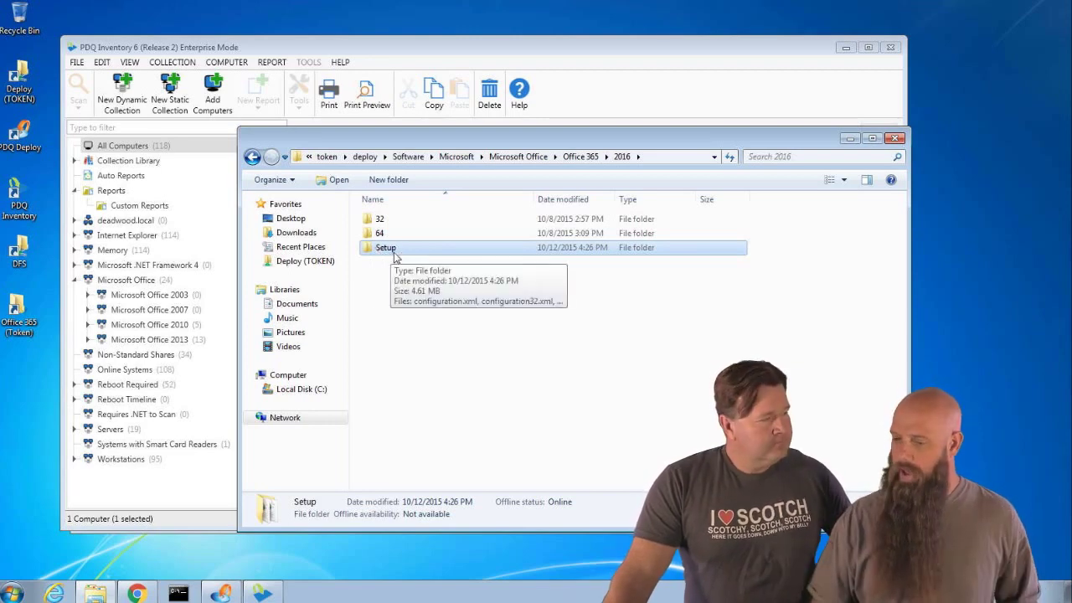
double_click(394, 253)
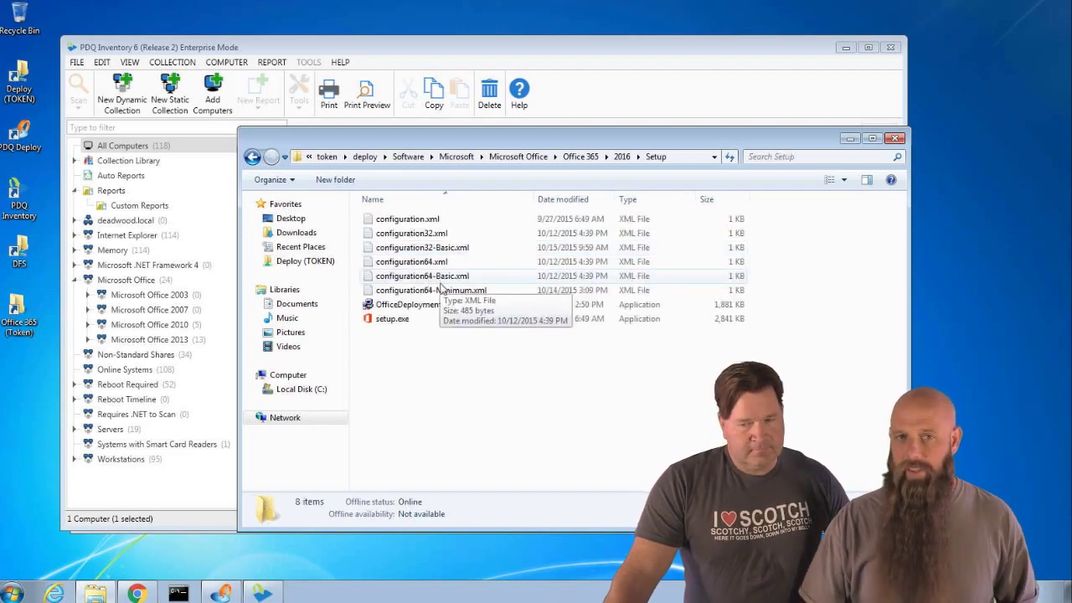
double_click(425, 239)
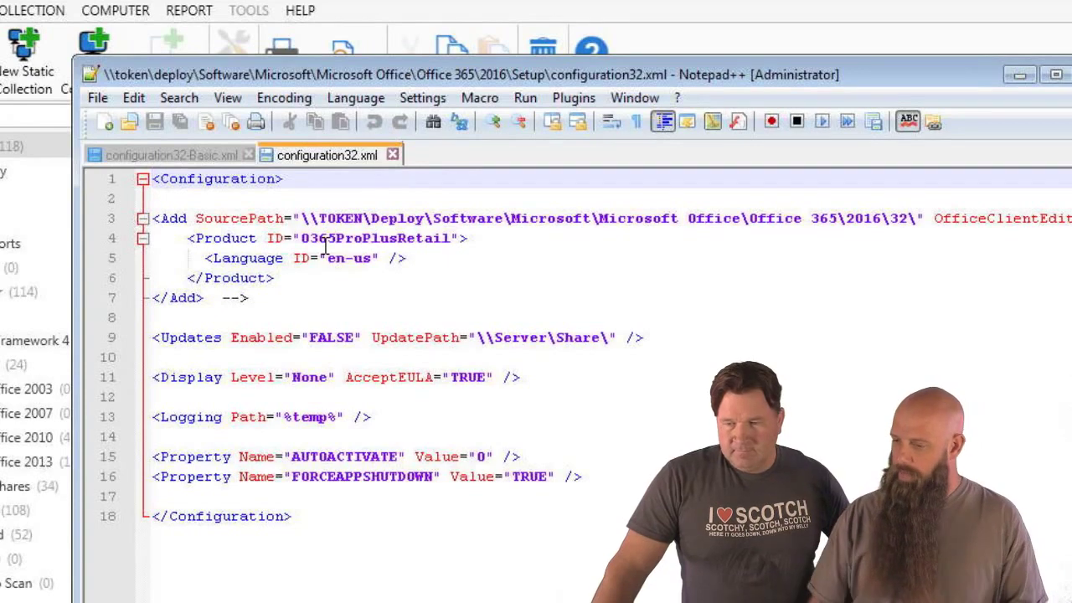
Check the 32 folder under Office 365\2016 that the source path refers to, then return to configuration32.xml to review its settings
key(alt+Tab)
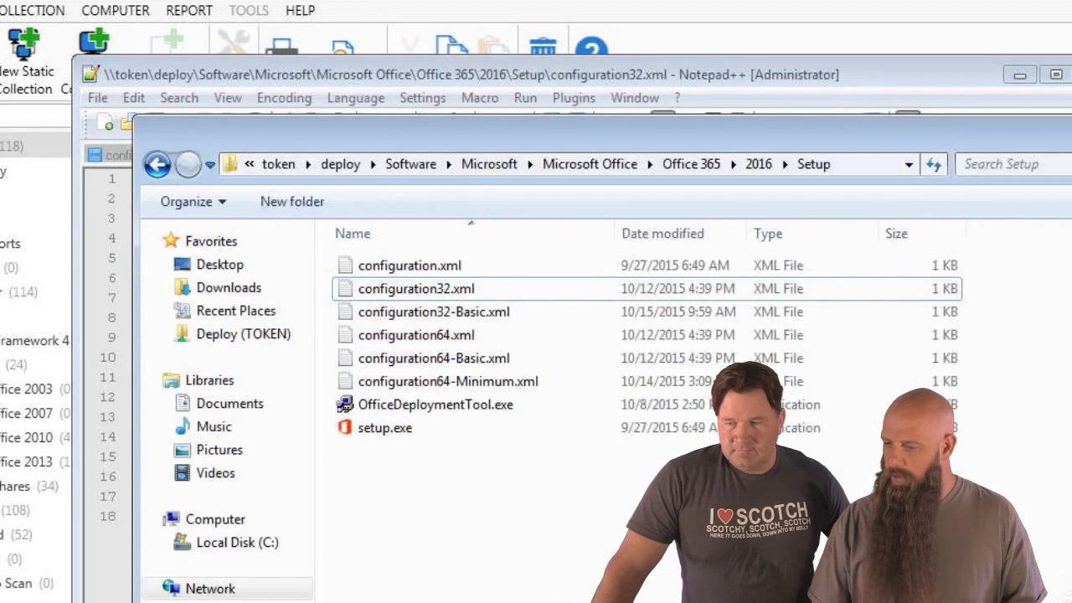
click(762, 164)
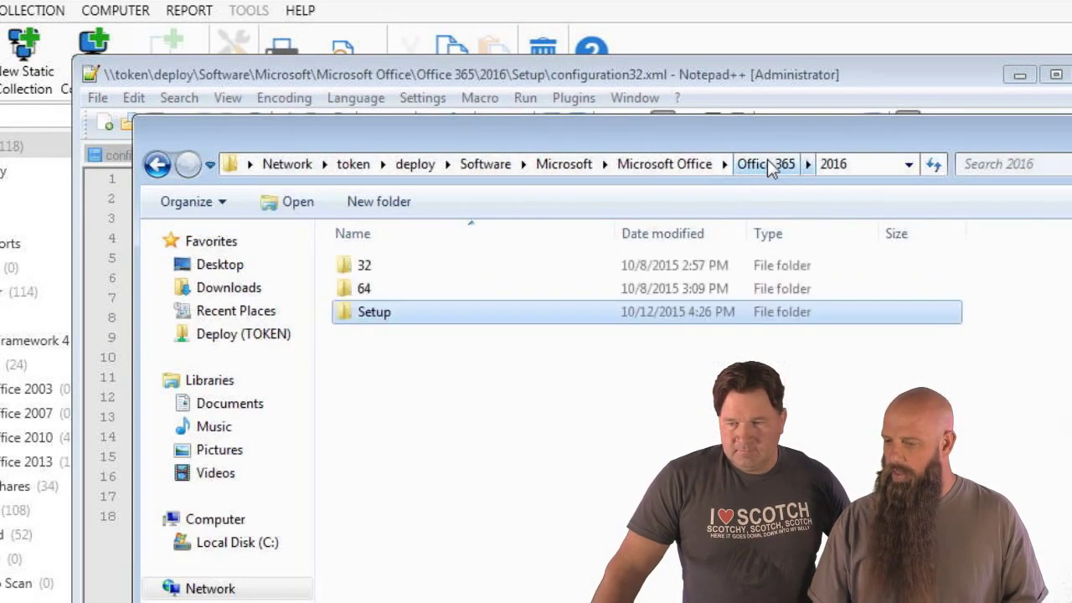
double_click(366, 267)
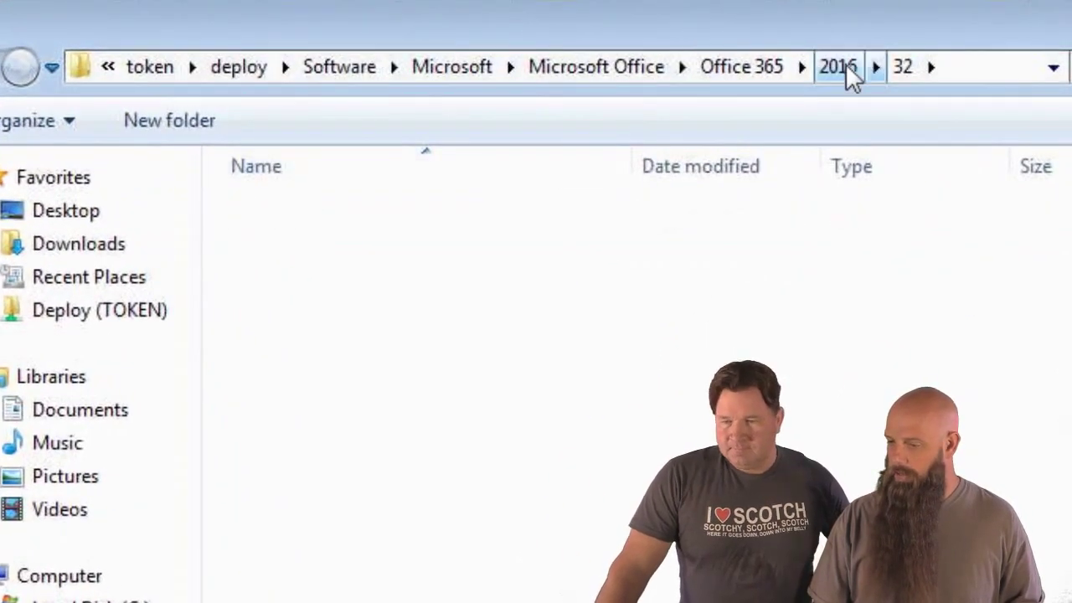
click(844, 68)
key(alt+Tab)
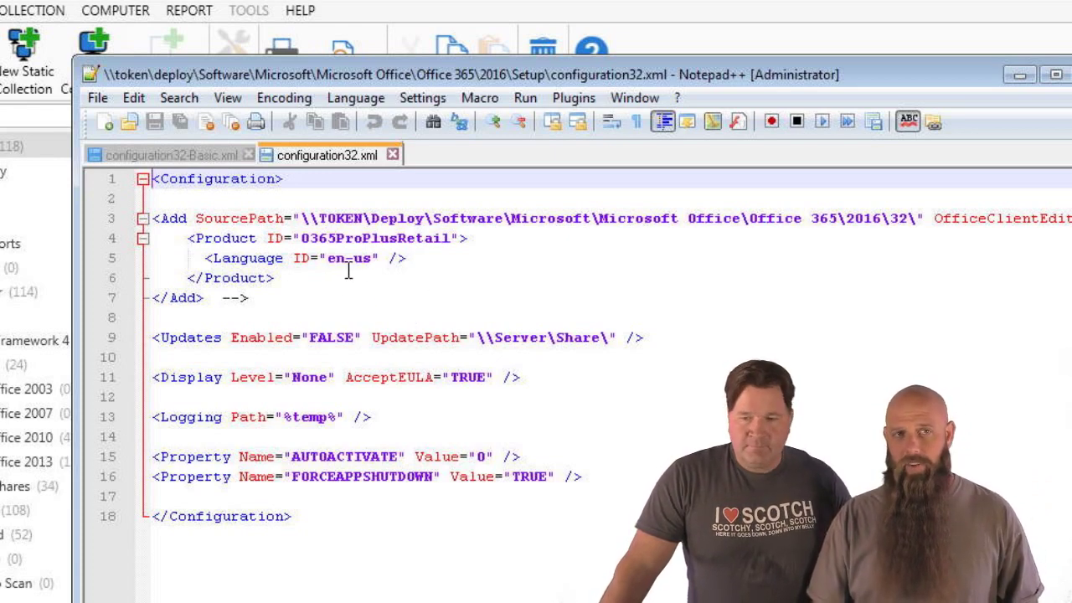
click(425, 266)
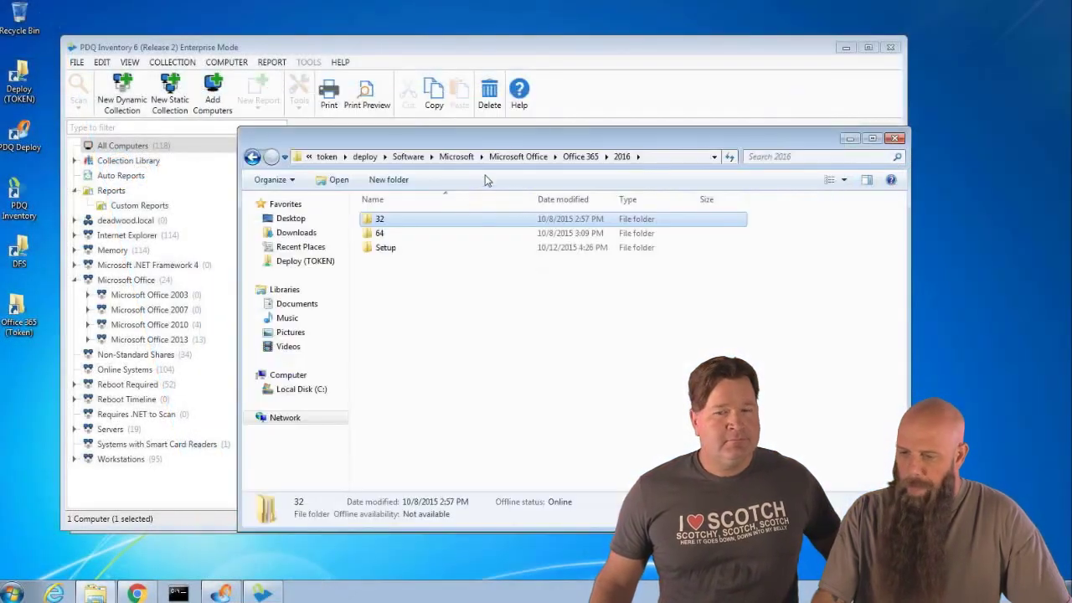
Return to PDQ Inventory, clear the "ragn" filter and display the Microsoft Office 2010 collection
click(476, 48)
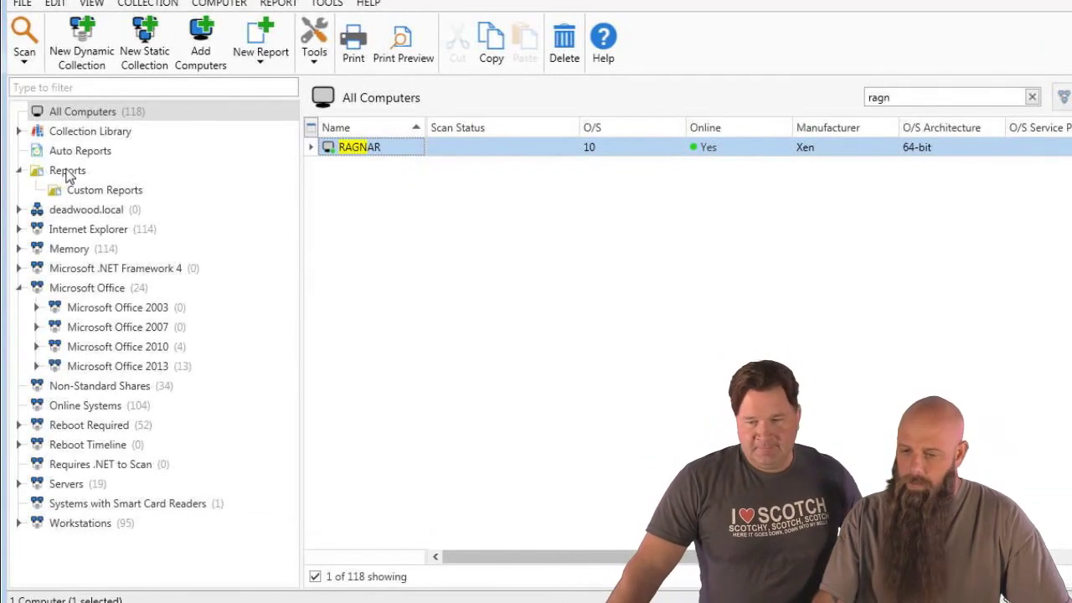
click(1031, 97)
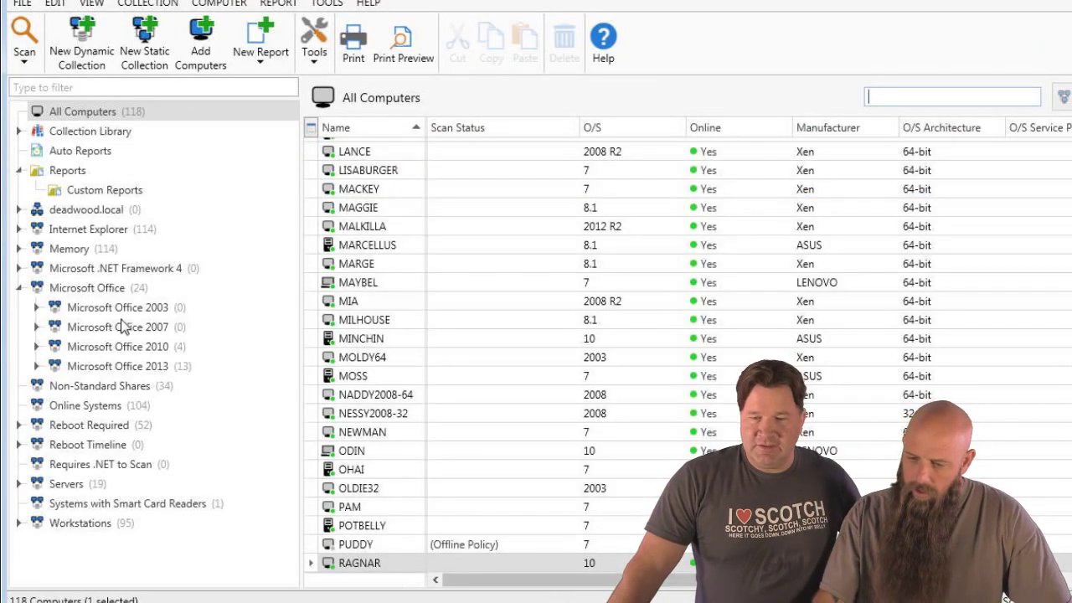
click(118, 349)
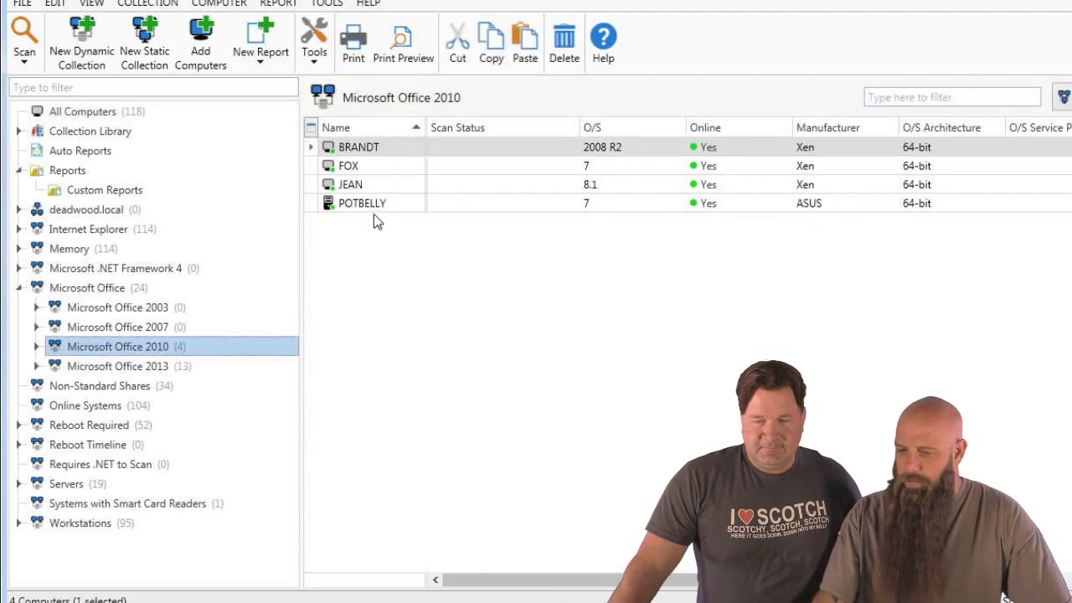
Examine the applications installed on the computer FOX, then close its computer window
click(349, 166)
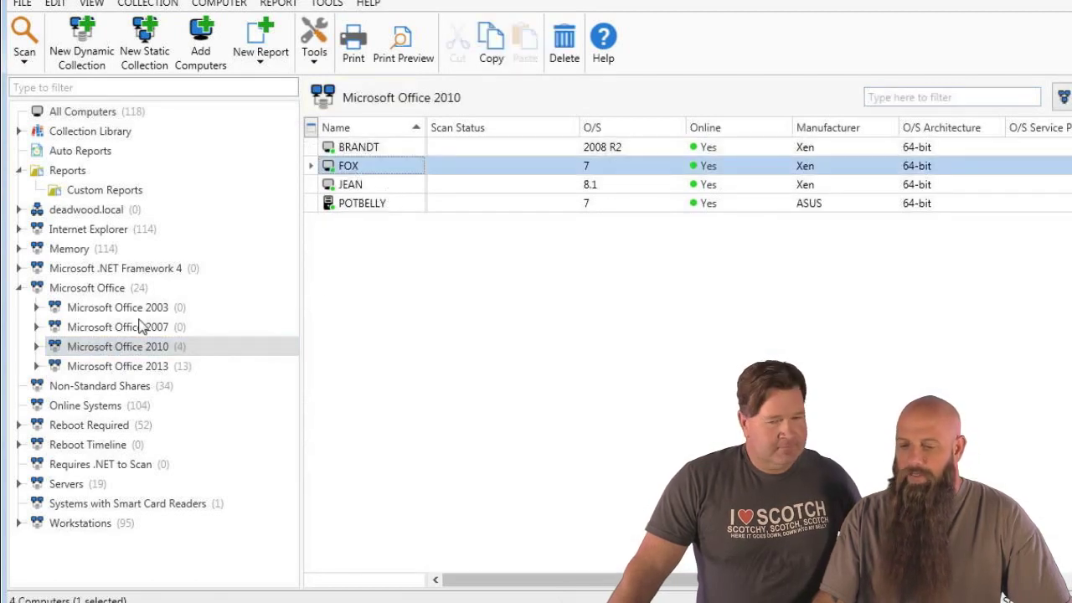
double_click(340, 175)
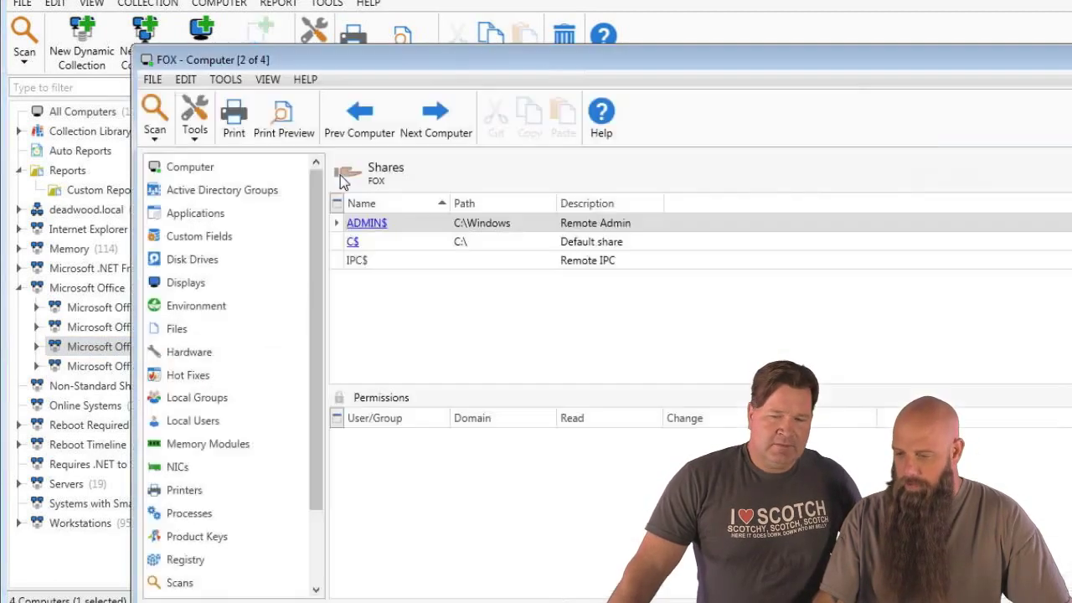
click(206, 212)
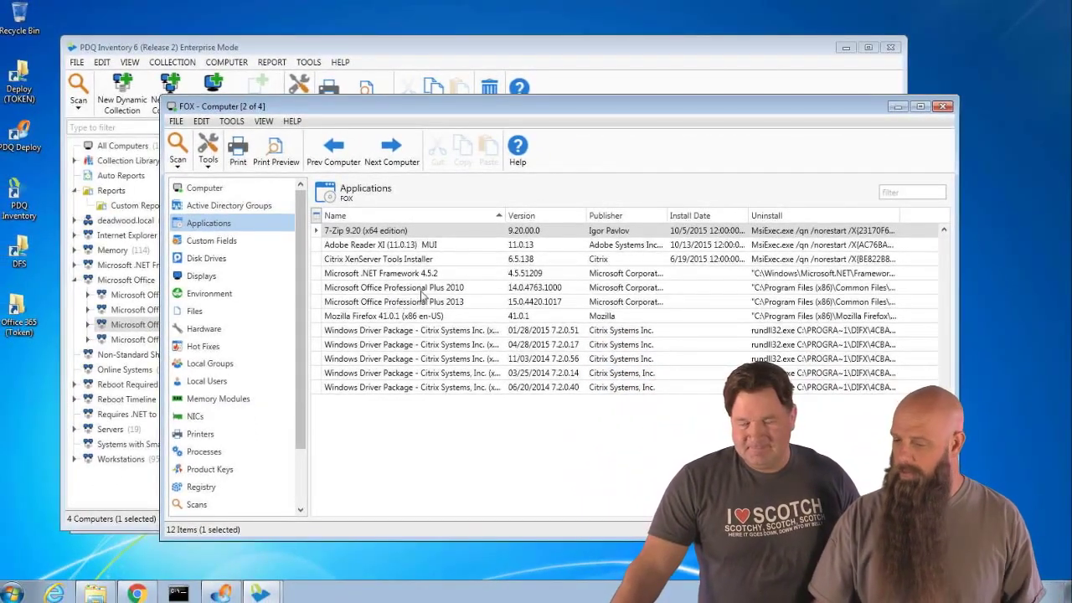
click(943, 106)
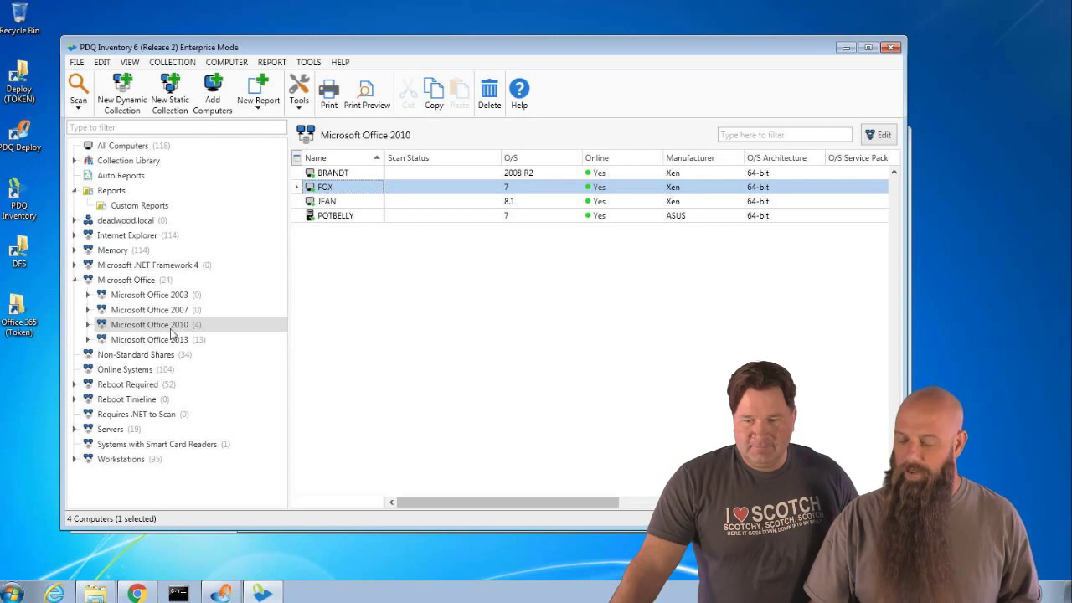
Filter the Microsoft Office collection for "min", open the computer MINCHIN and filter its applications for "off"
click(139, 285)
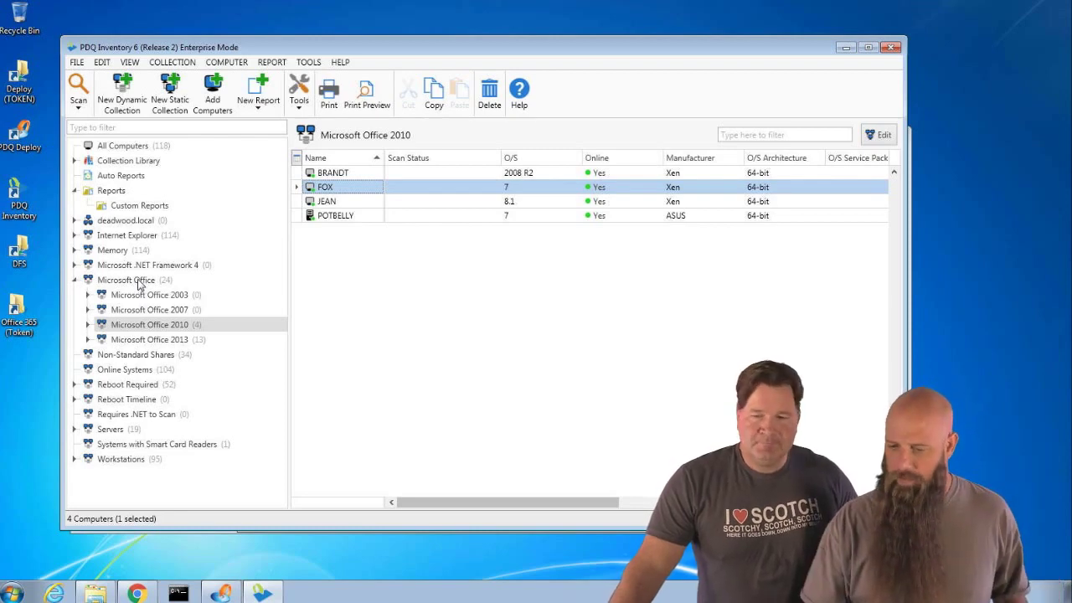
click(749, 134)
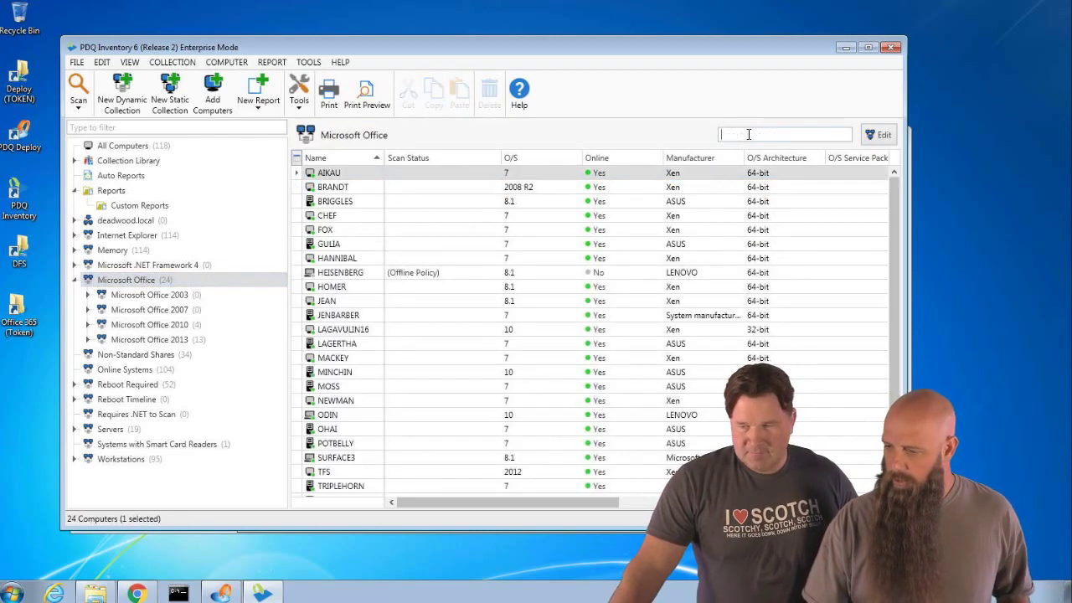
text(min)
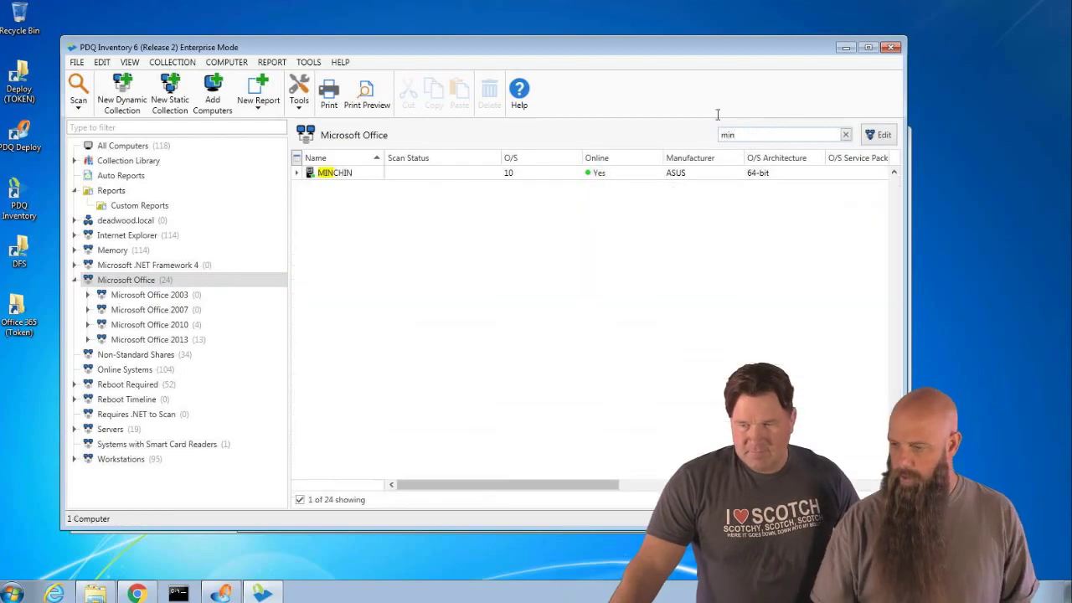
click(339, 172)
double_click(339, 173)
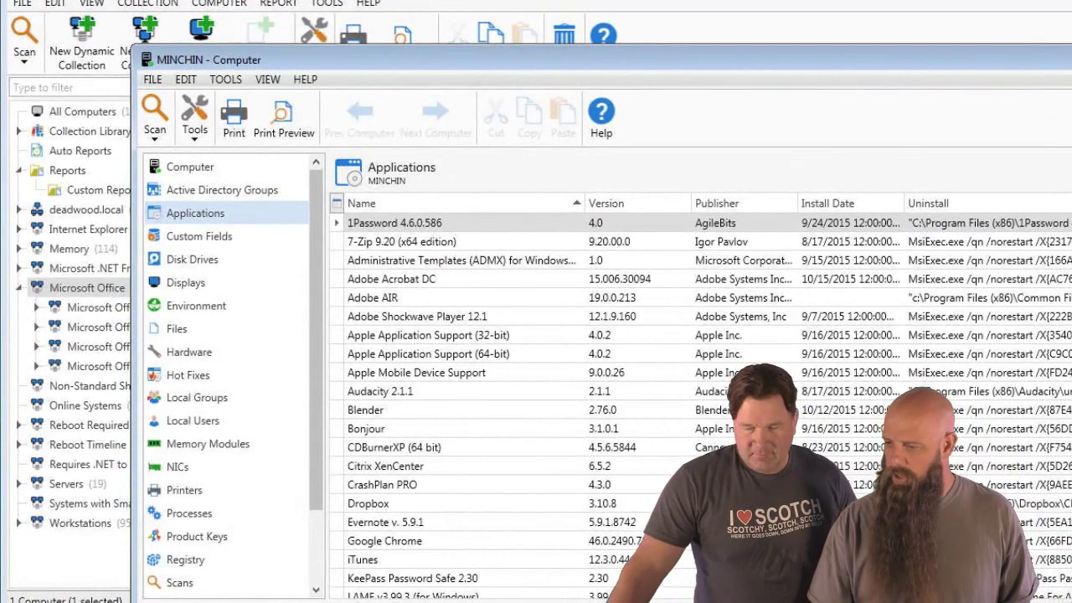
text(off)
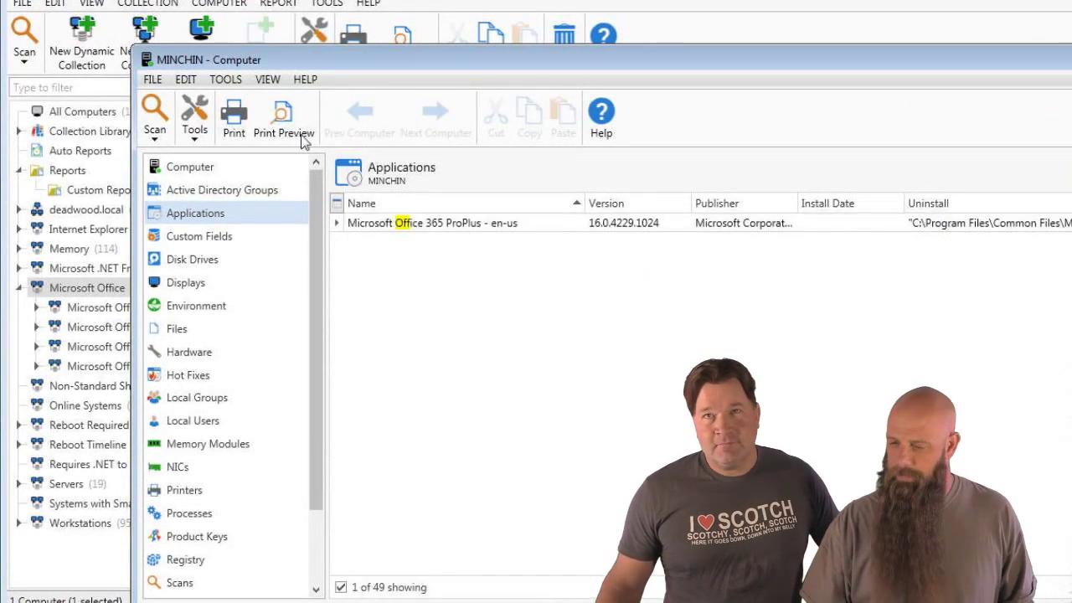
drag(519, 62, 548, 89)
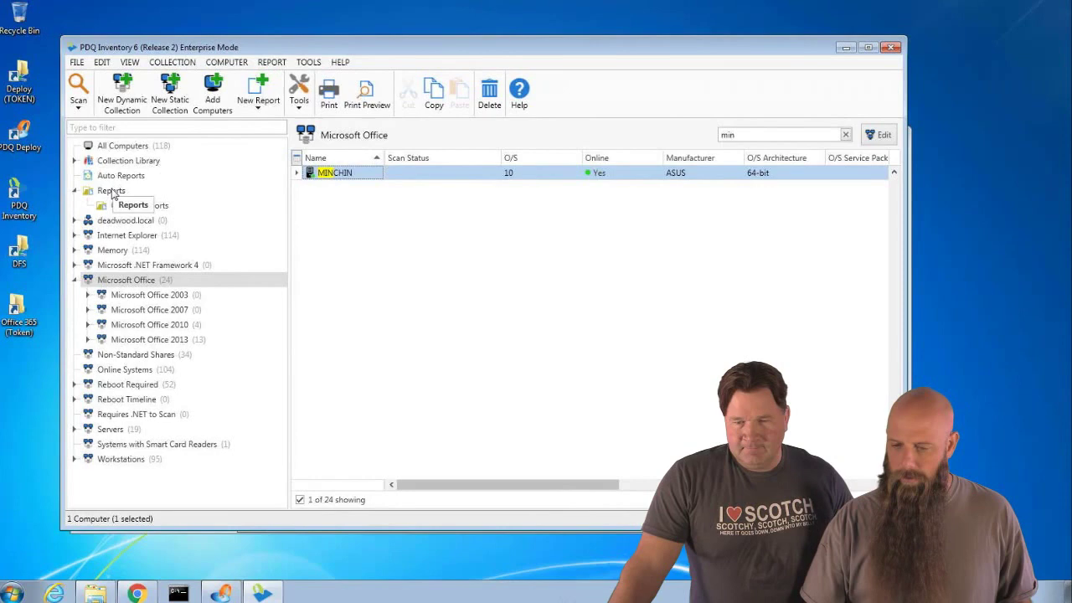
Create a new basic report in the Reports folder and name it "Office 365"
click(112, 191)
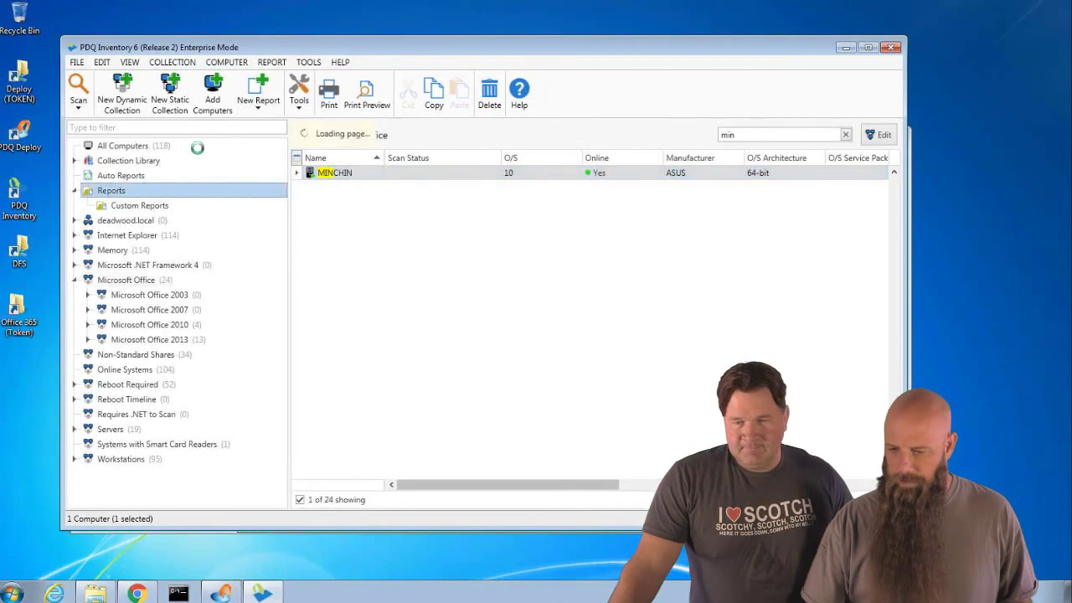
click(271, 62)
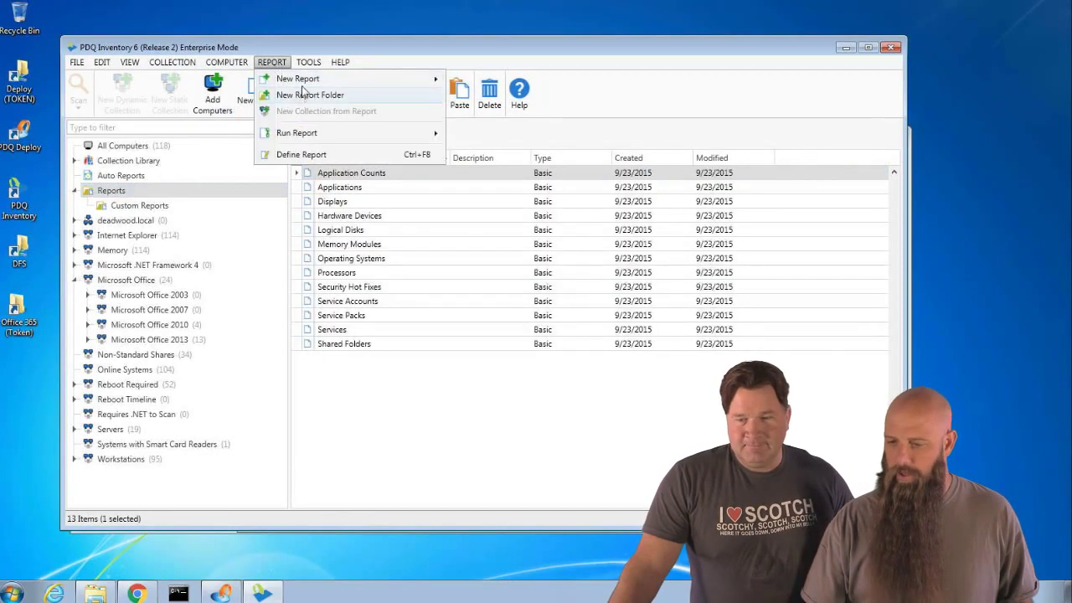
mouse_move(327, 79)
click(474, 79)
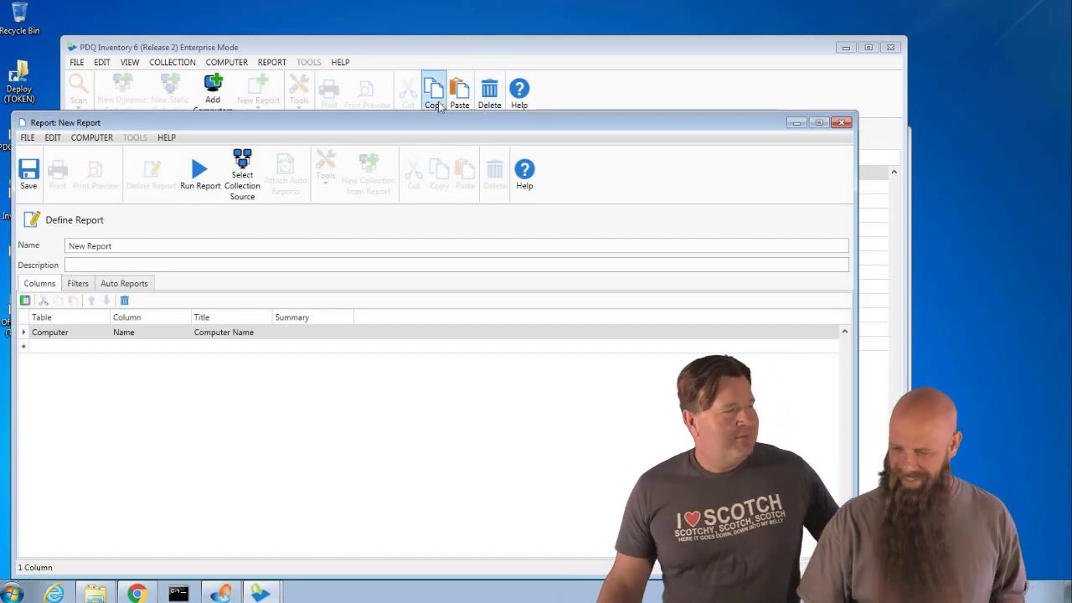
drag(434, 123, 455, 125)
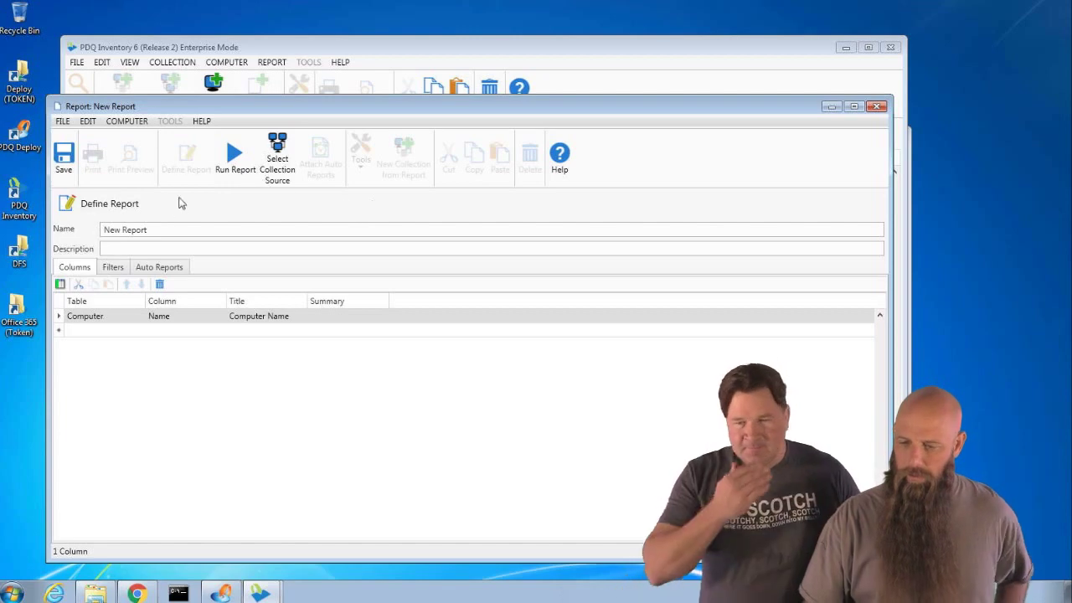
click(112, 225)
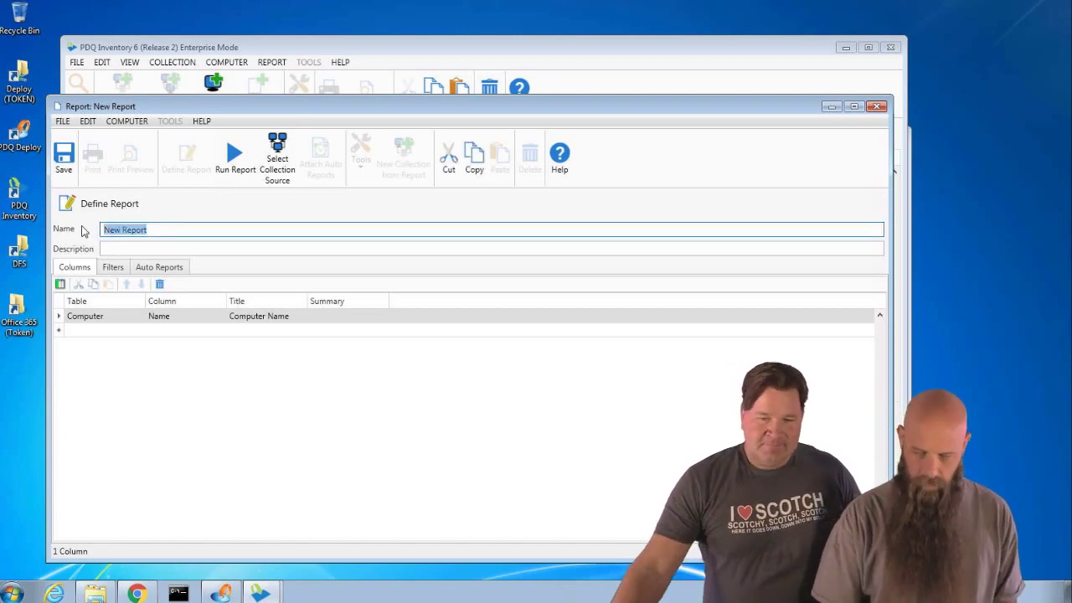
text(Office)
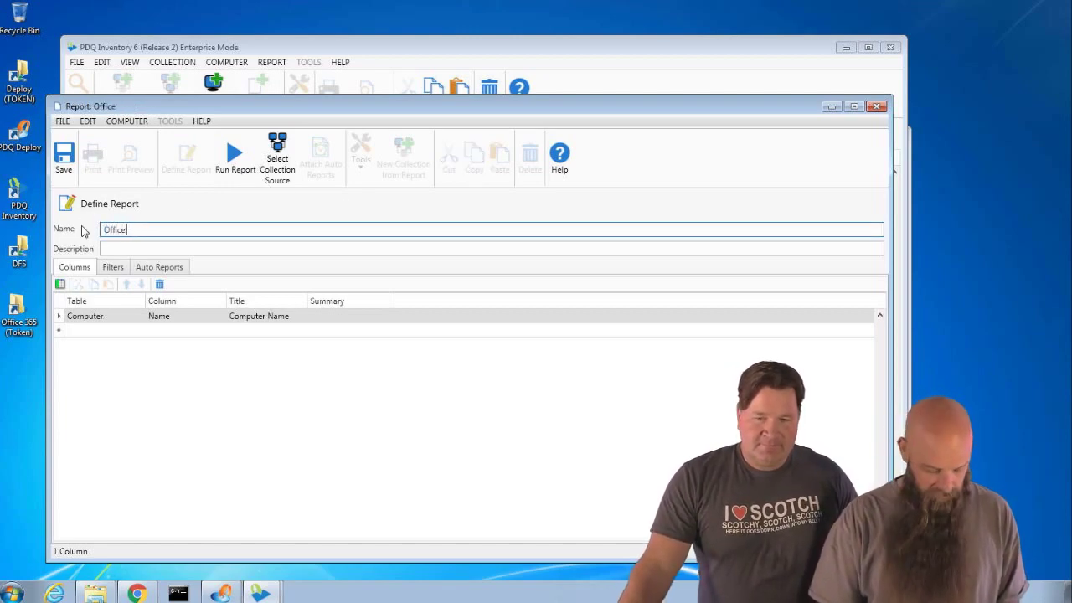
text( 365)
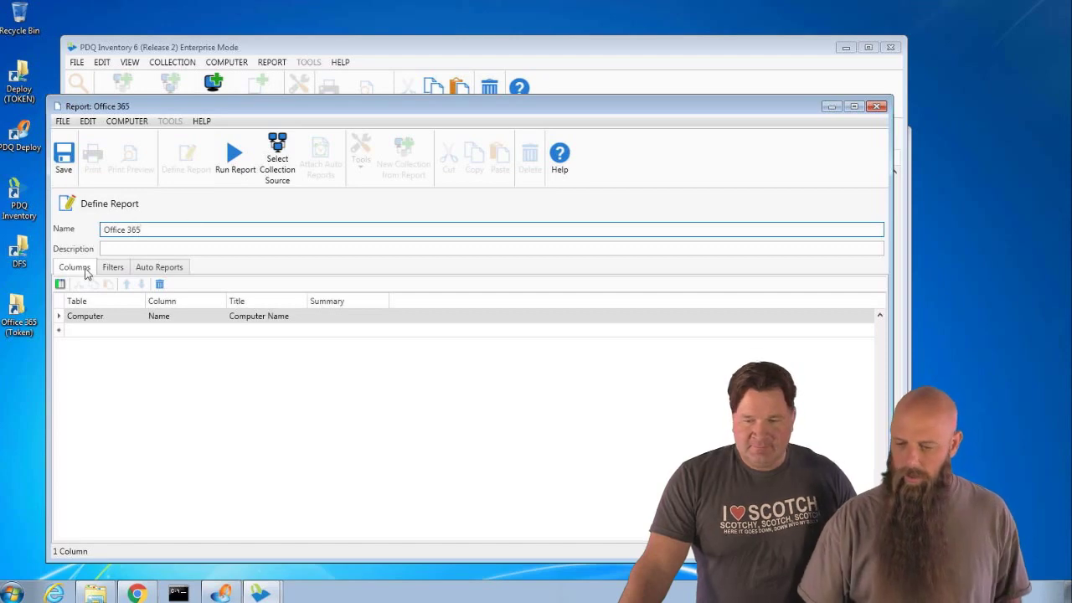
Add two Application columns to the Office 365 report, one for Name and one for Version
click(60, 283)
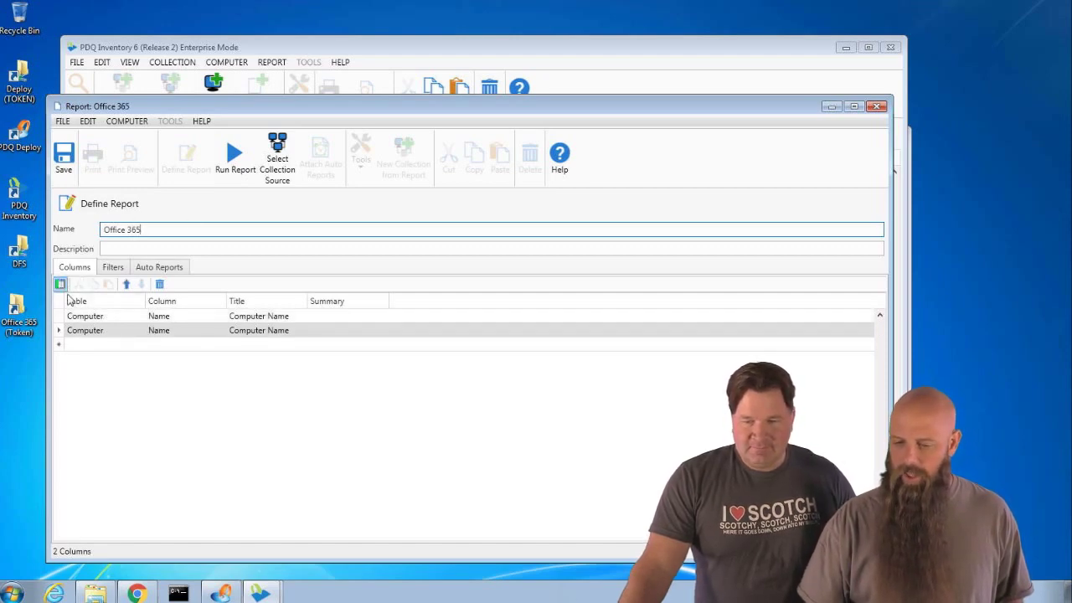
click(140, 332)
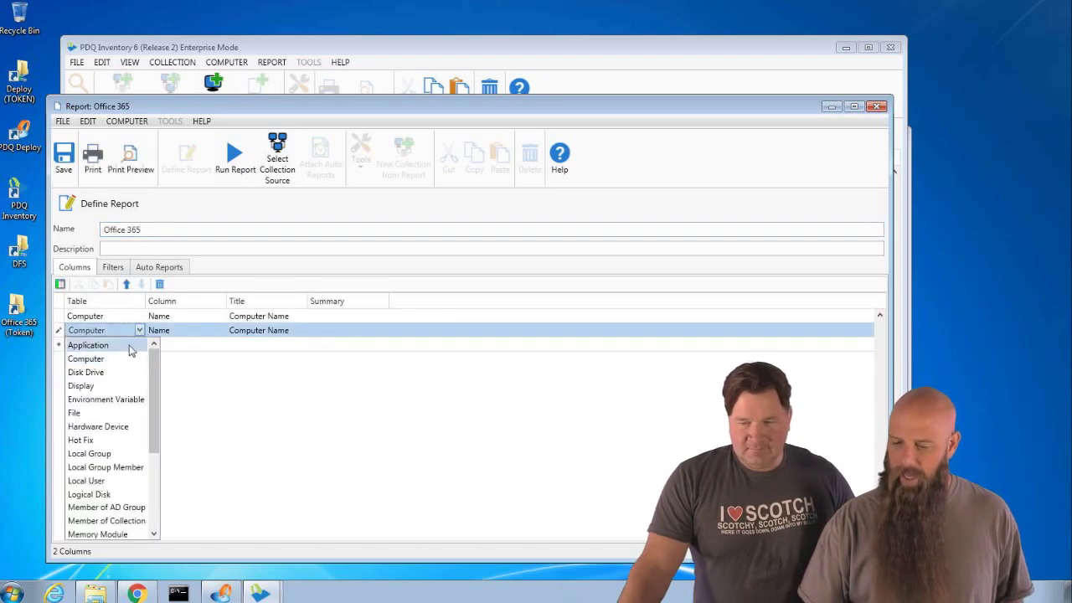
click(130, 344)
click(59, 284)
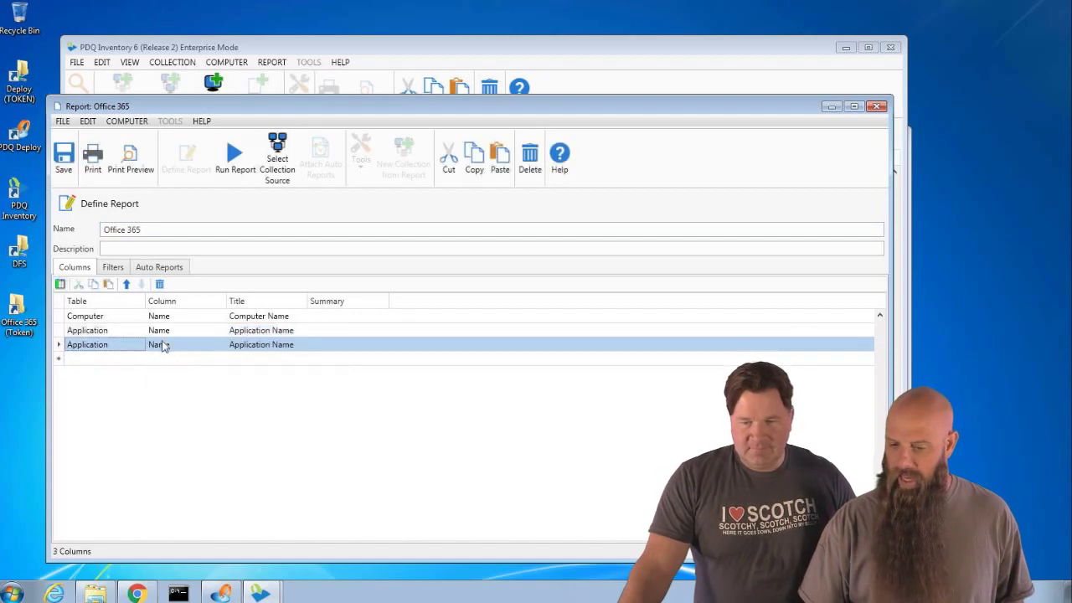
click(216, 348)
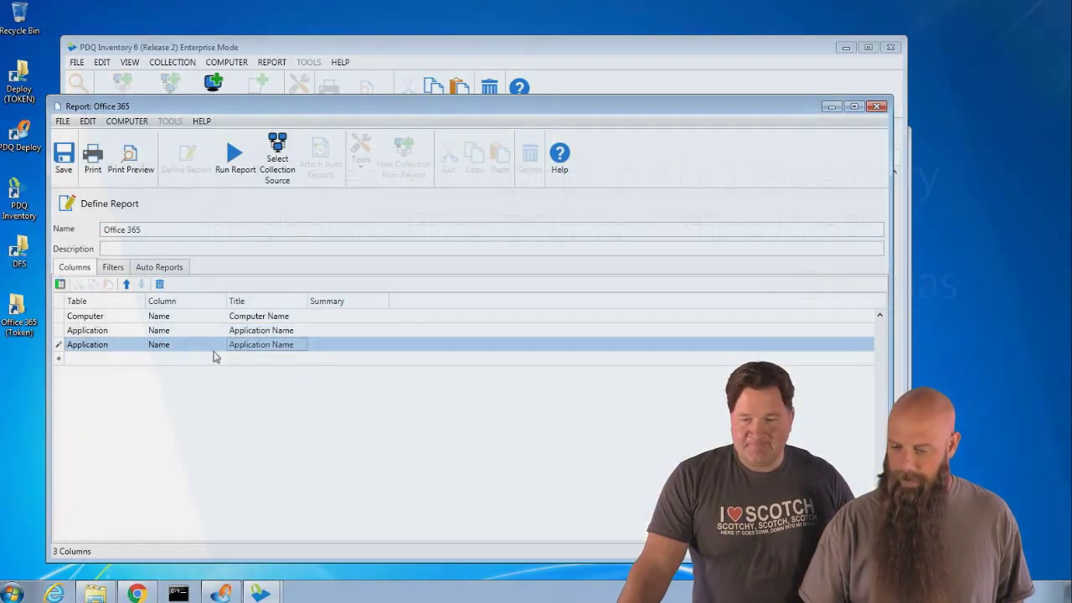
click(223, 346)
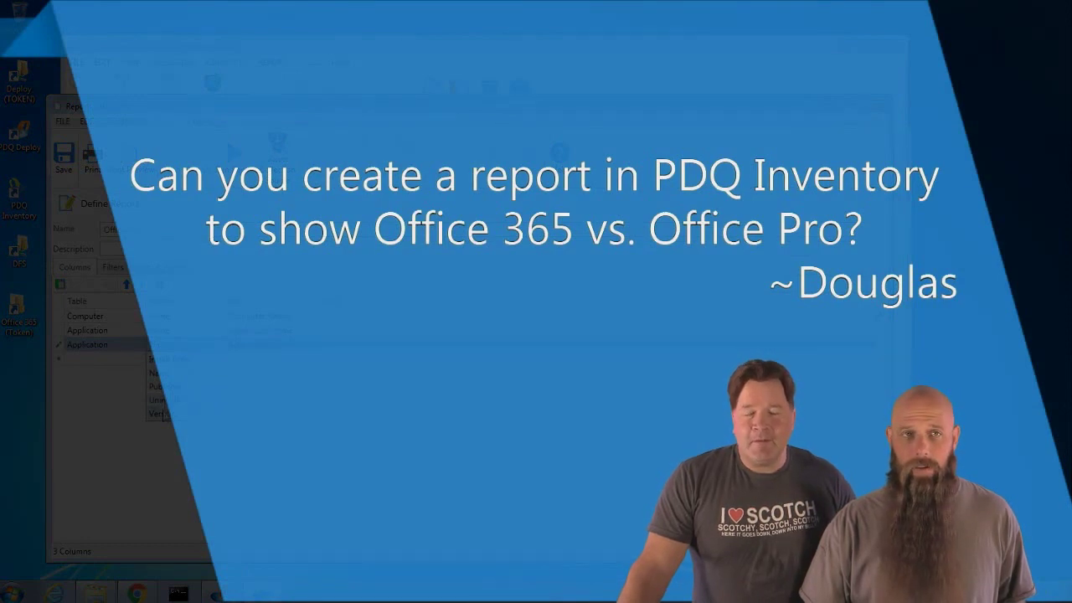
click(164, 414)
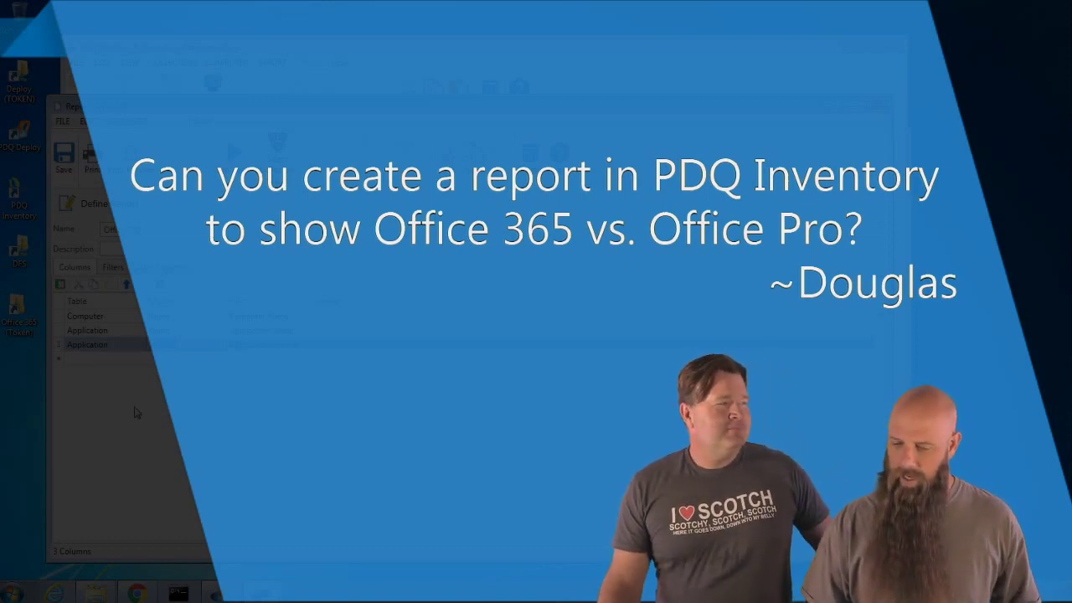
Add a report filter for applications whose Name contains 365, and run the report
click(112, 268)
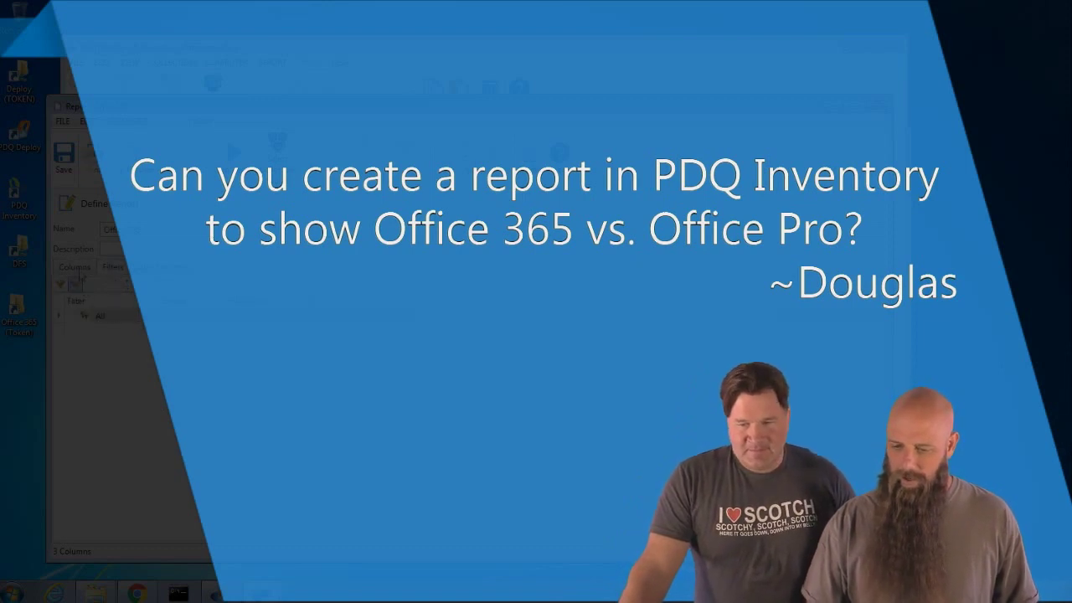
click(63, 286)
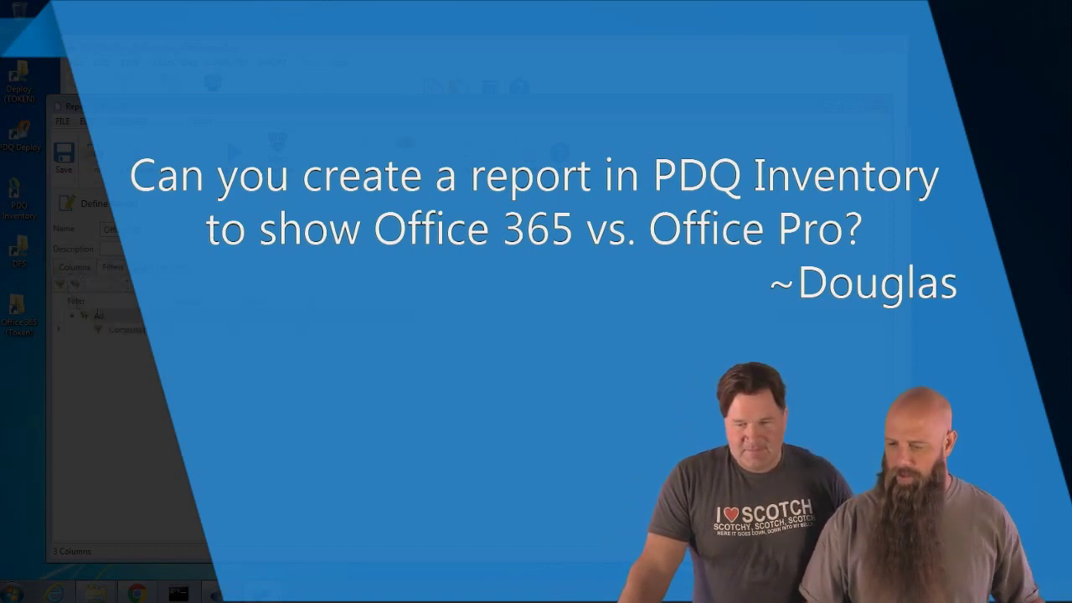
click(128, 329)
click(127, 343)
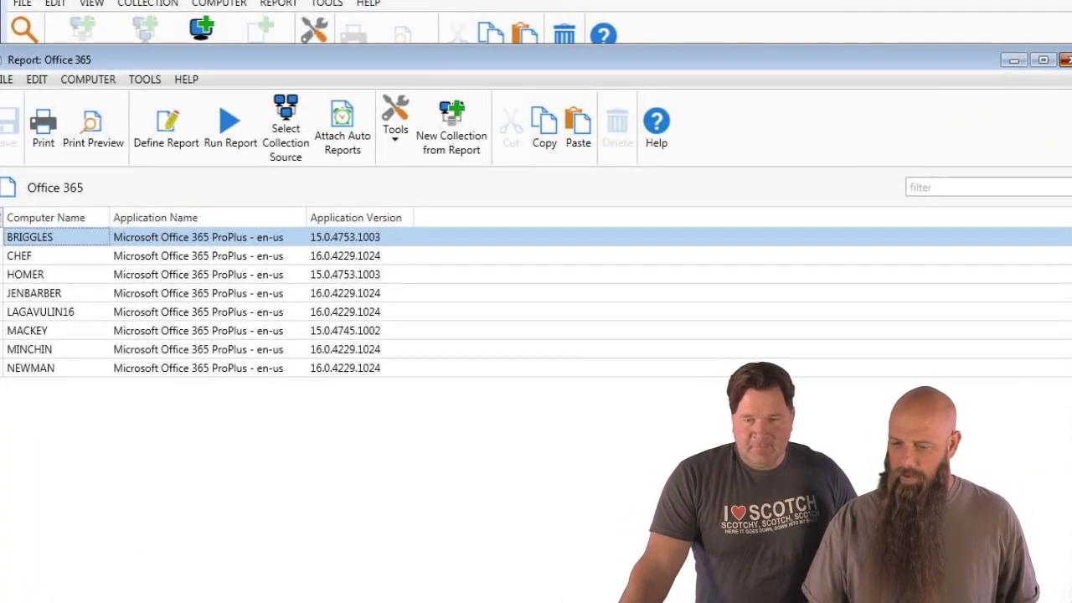
Close and reopen the Office 365 report, edit its definition and rename it "Office 365 (or Pro)"
click(1068, 59)
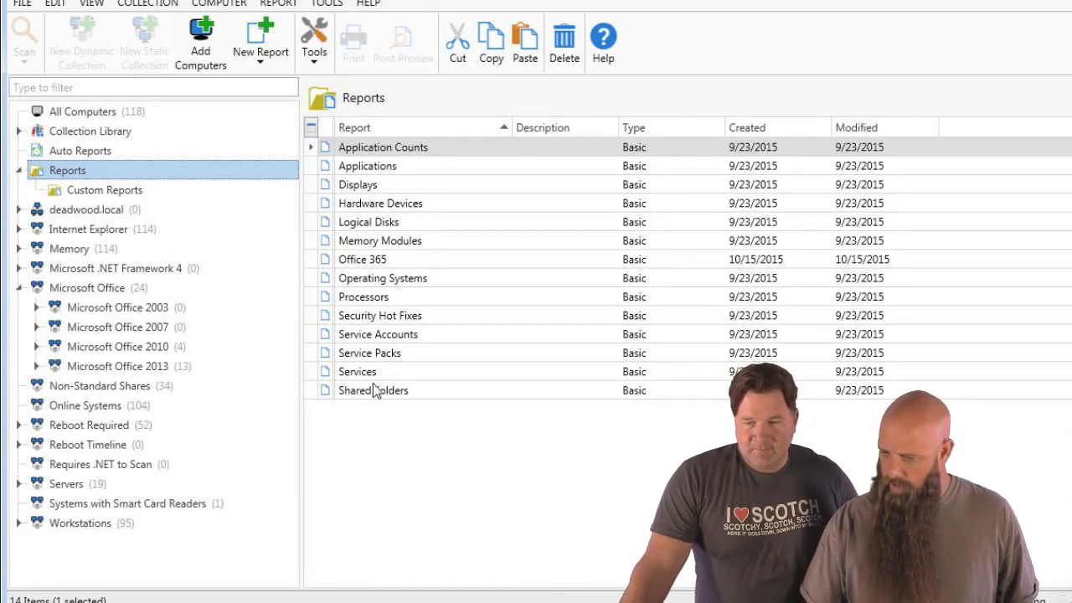
double_click(355, 259)
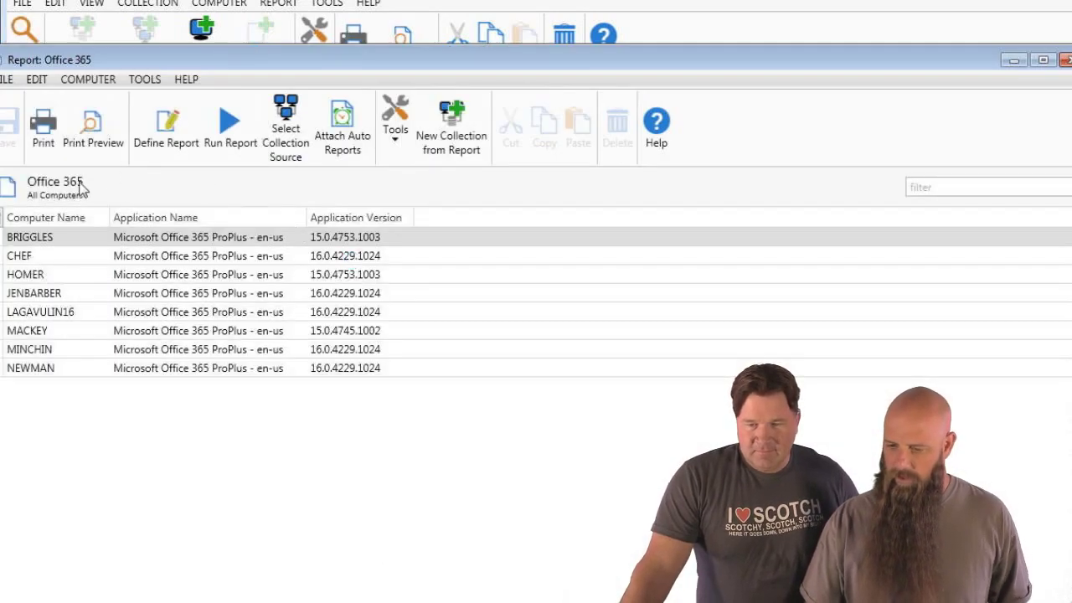
click(149, 138)
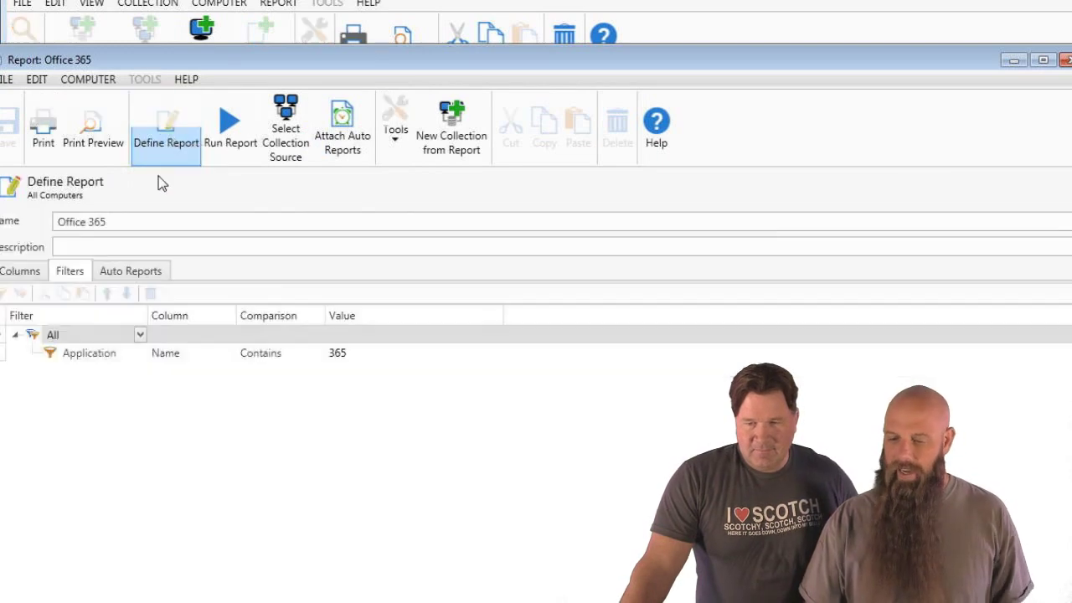
click(136, 221)
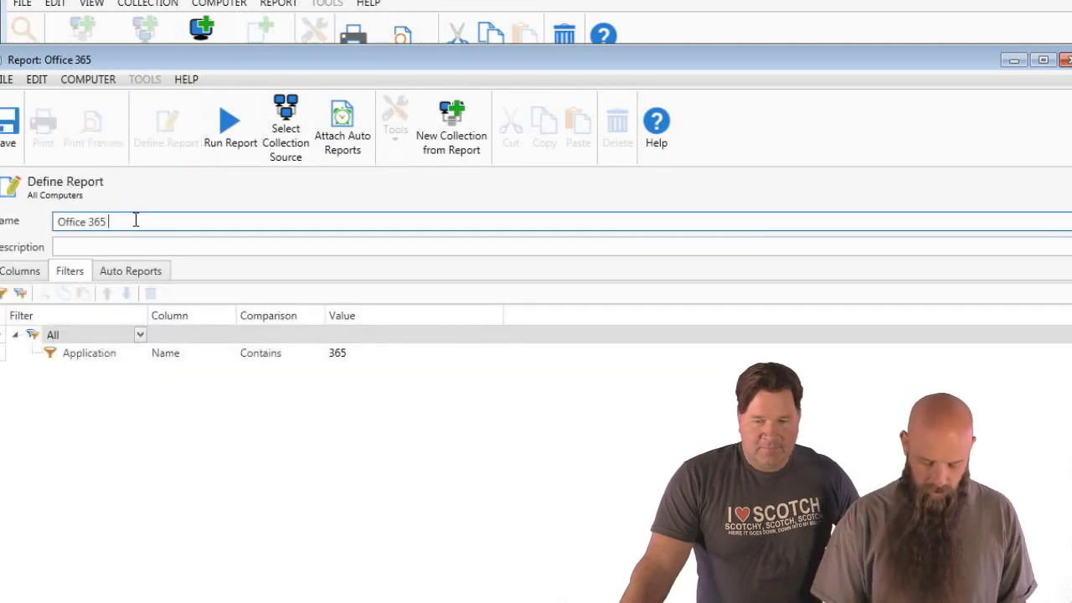
text((or Pro)
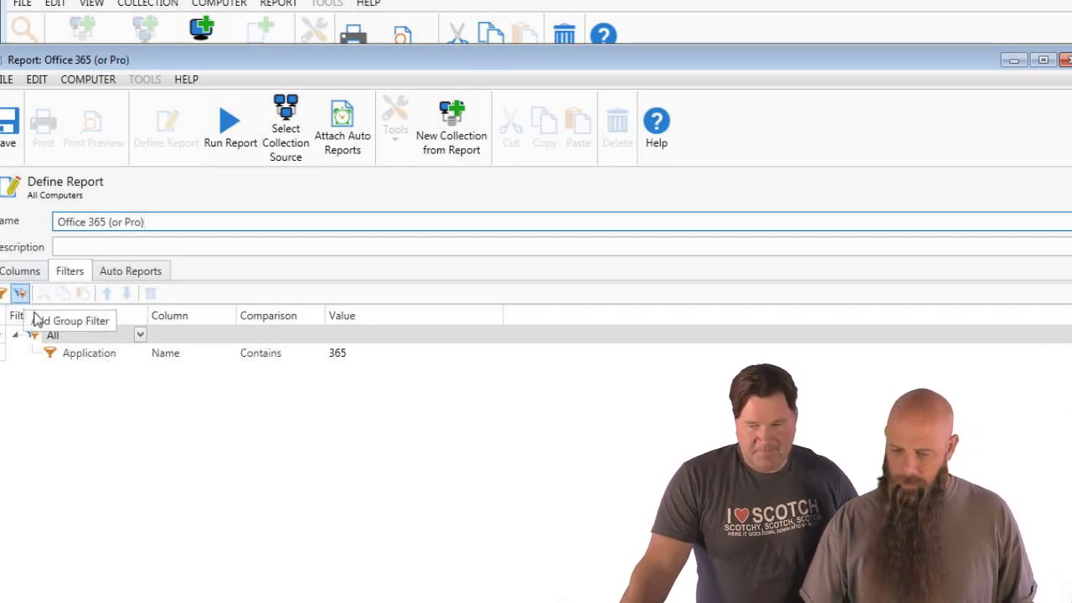
Add a nested All group filter under the top-level group and move the Application Name contains 365 filter into it
click(36, 338)
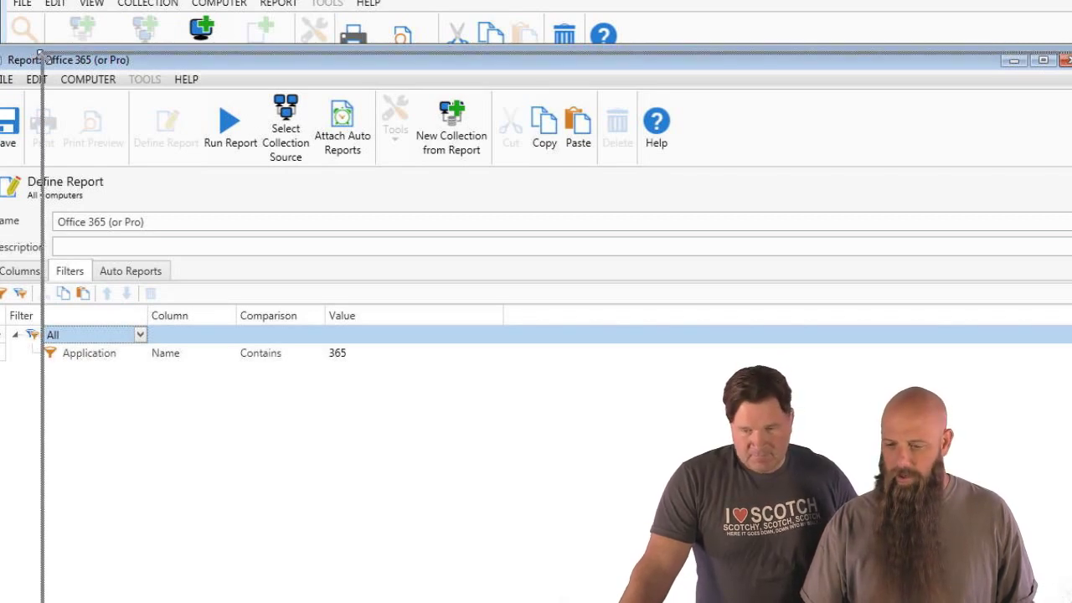
drag(335, 60, 404, 67)
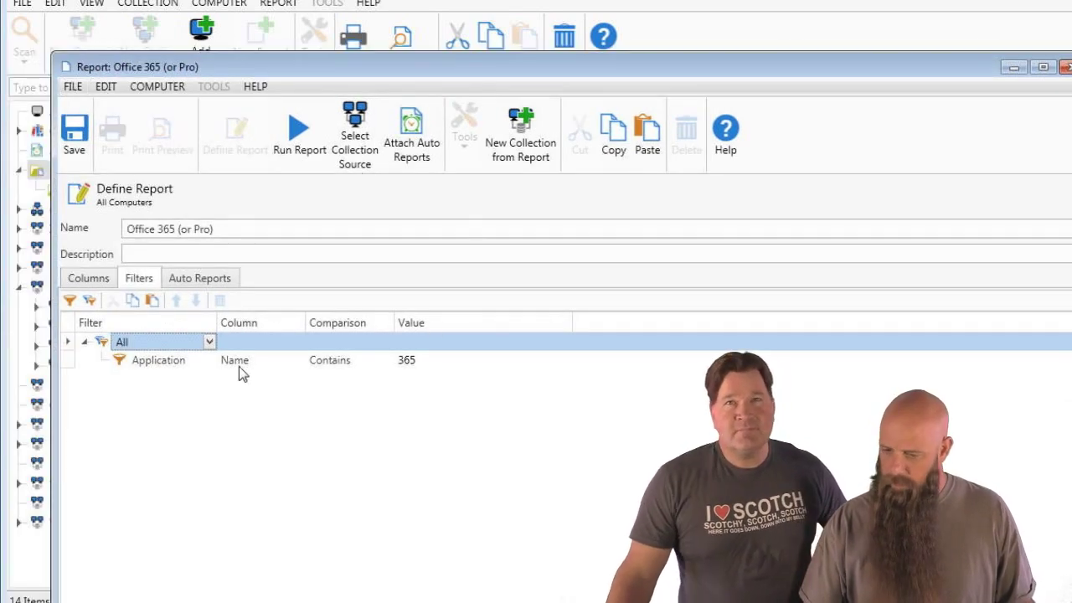
click(90, 302)
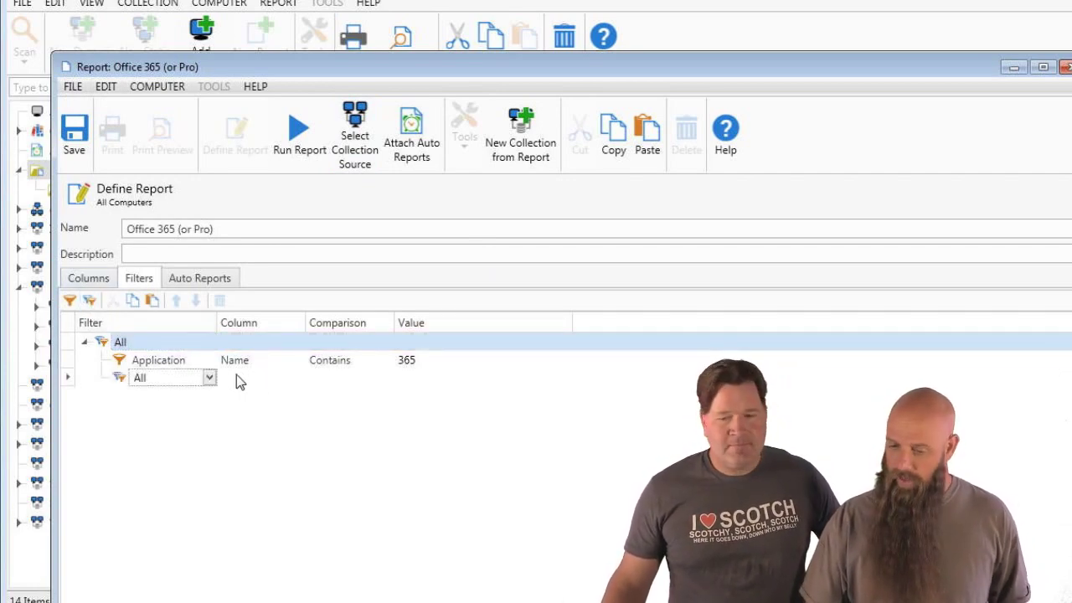
click(153, 368)
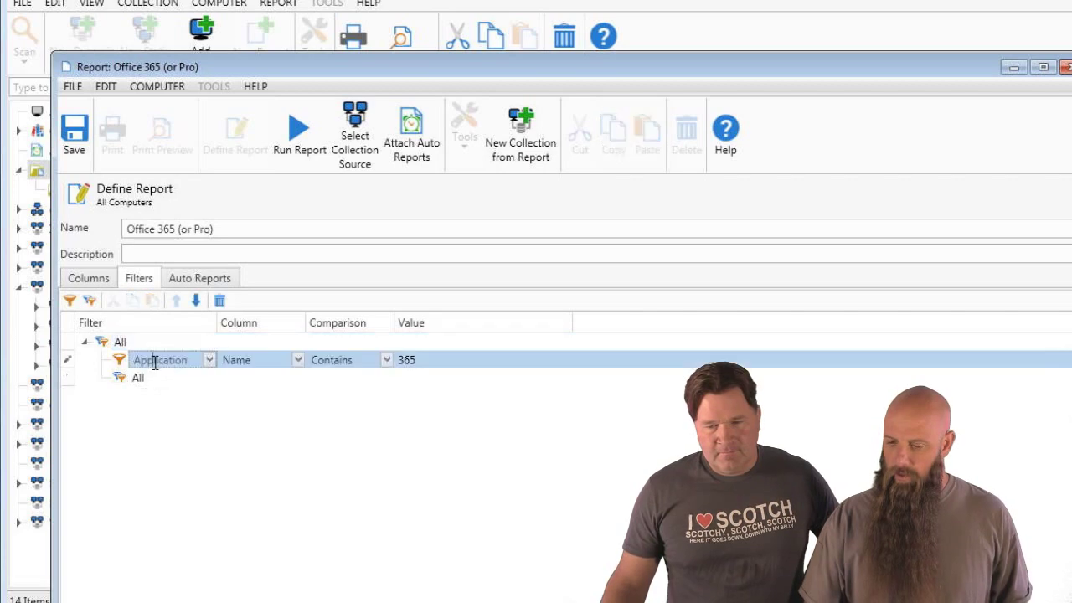
click(198, 302)
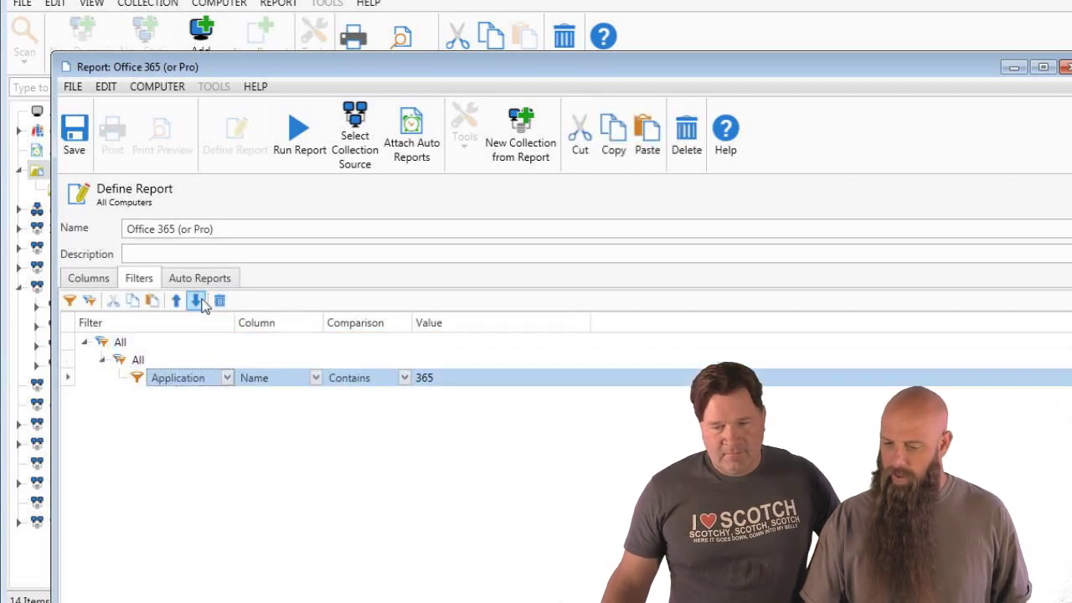
Add a second nested All group filter directly under the top-level group and select it
click(104, 345)
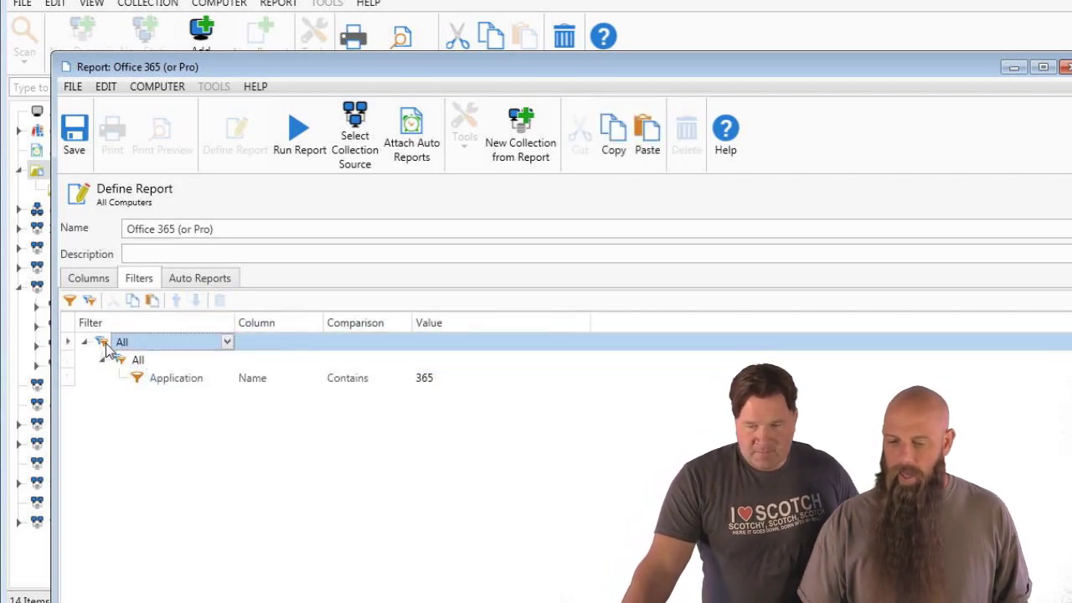
click(90, 301)
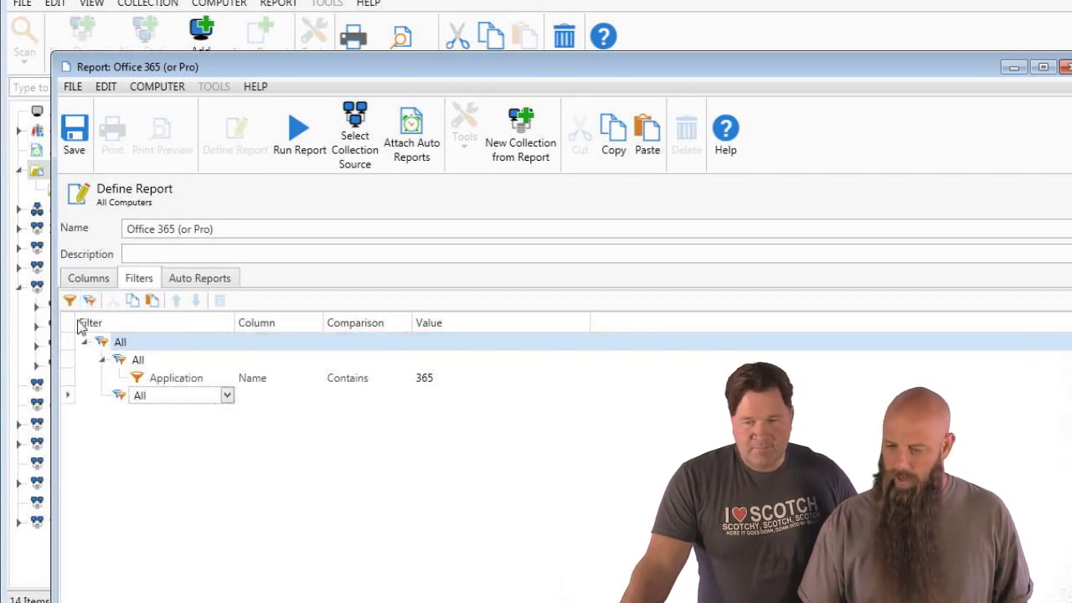
click(117, 392)
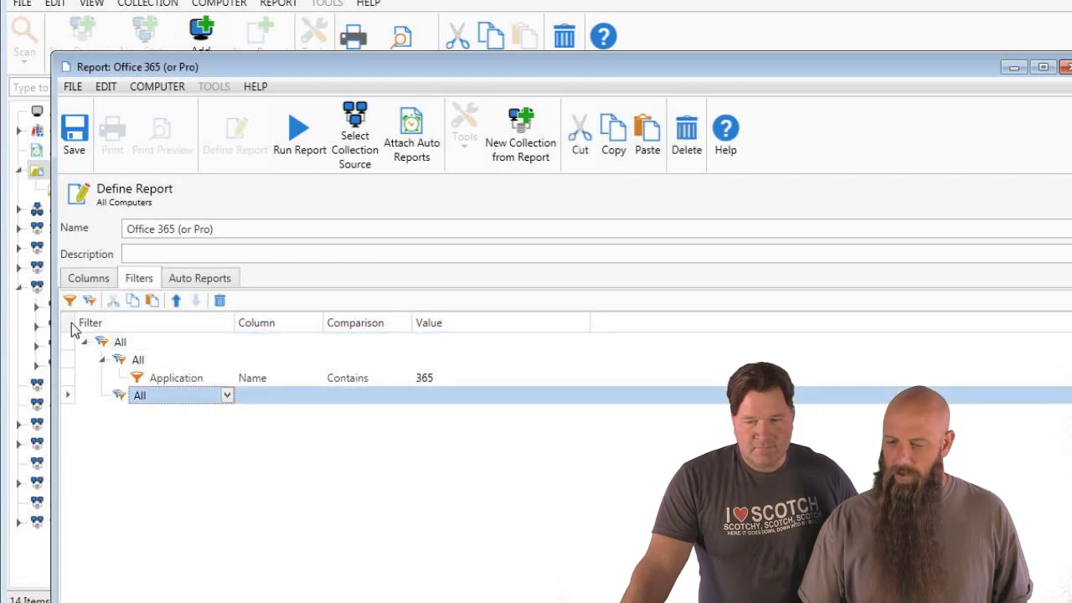
Add a filter in the second nested All group for Application Name Contains "Office Professional"
click(69, 301)
click(227, 412)
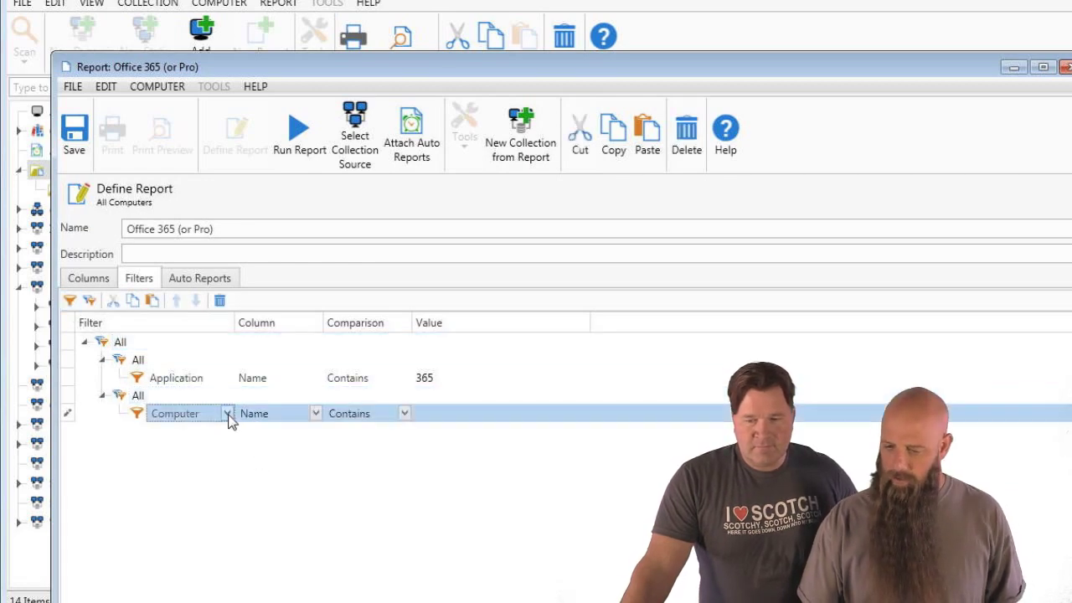
click(216, 432)
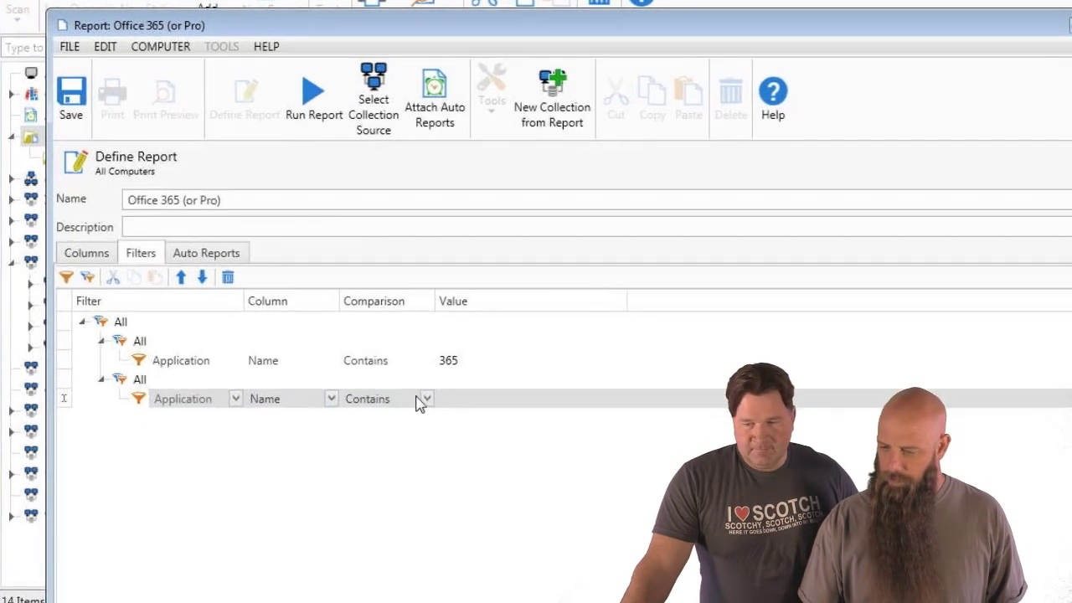
click(455, 395)
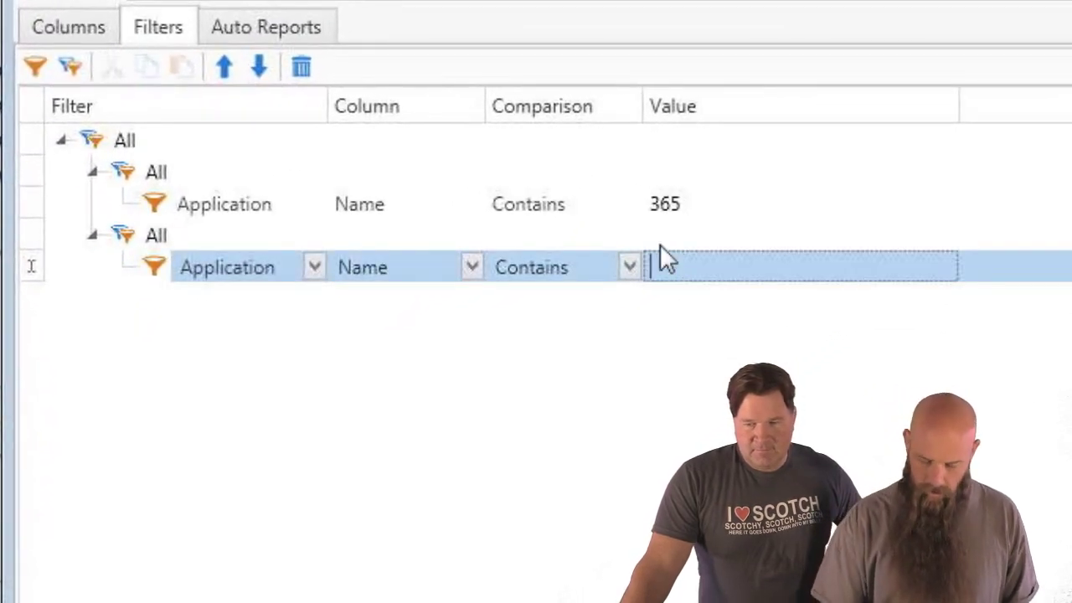
text(Off)
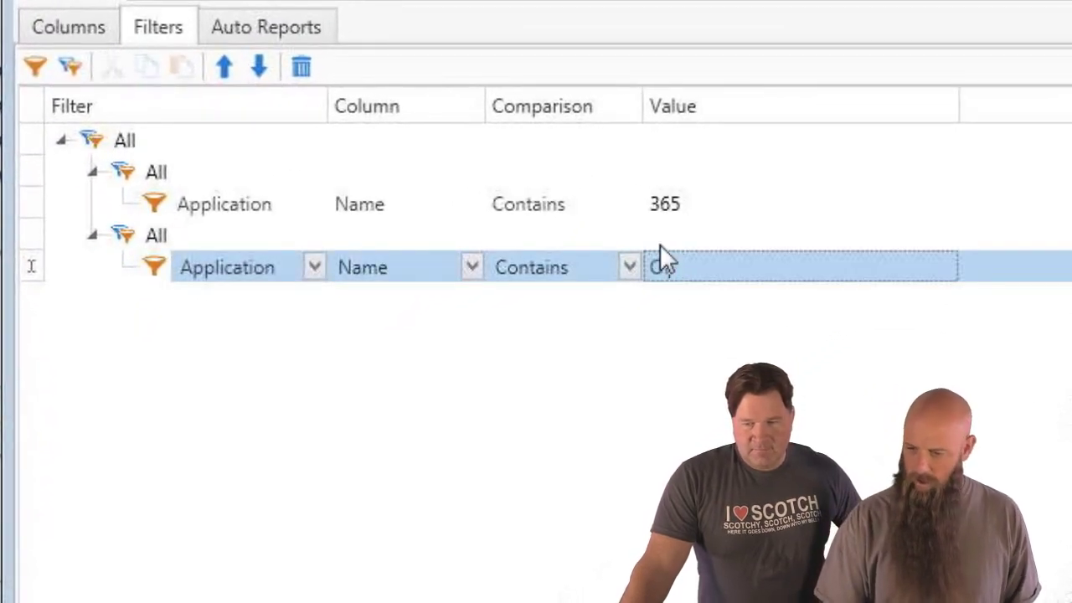
text(ice Prof)
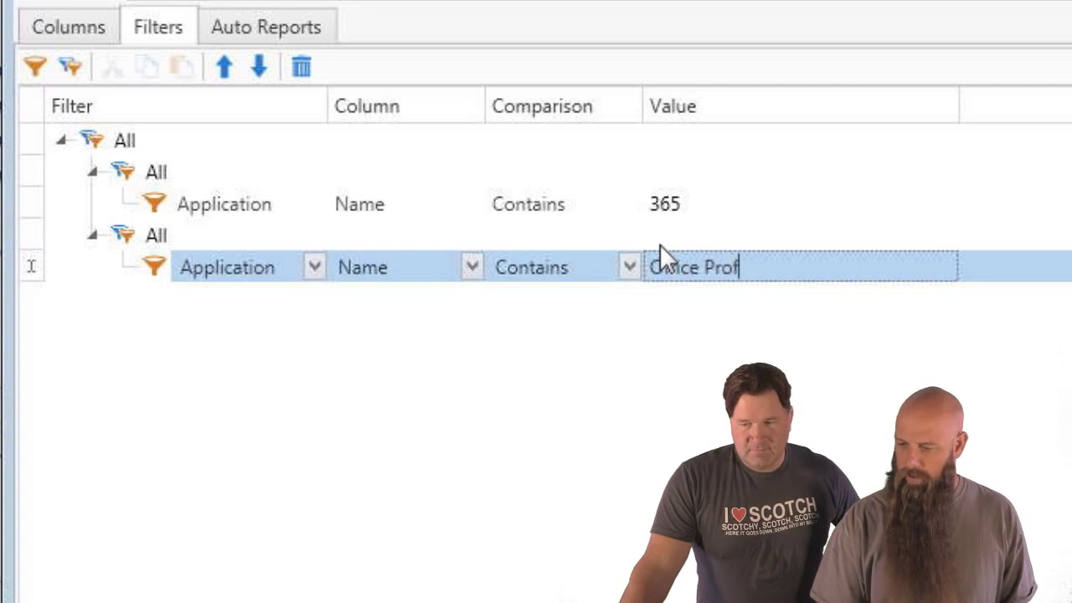
text(ession)
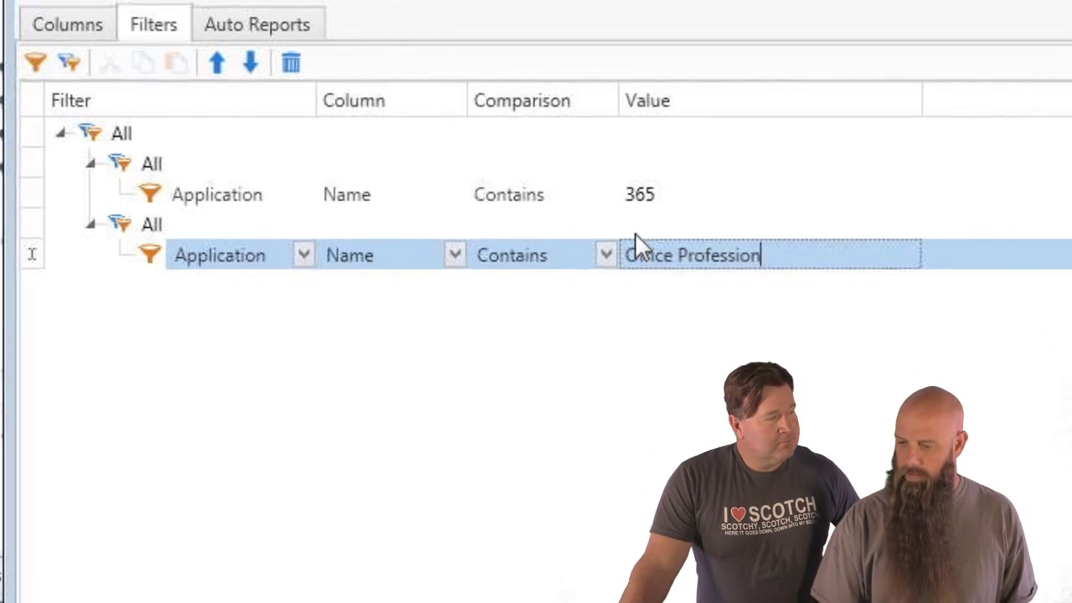
text(al)
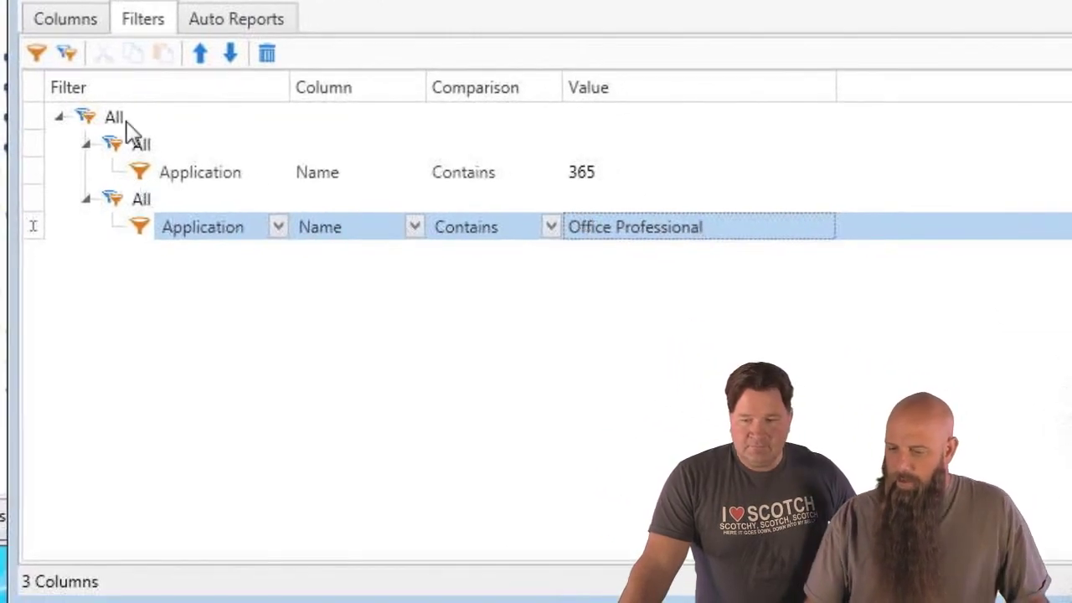
Set the top-level filter group to Any and run the report
click(126, 119)
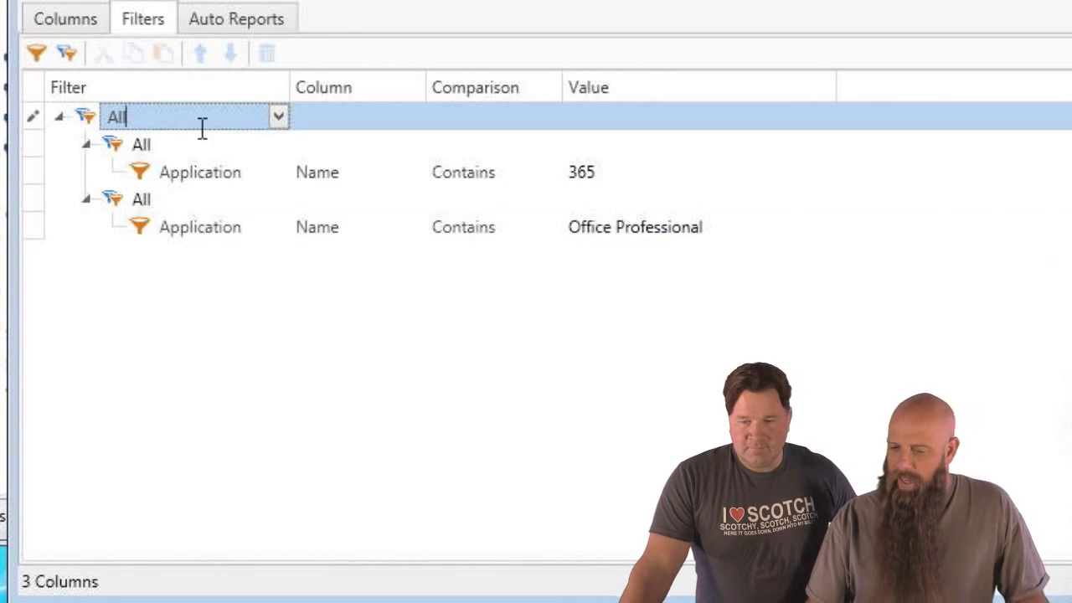
click(278, 118)
click(196, 175)
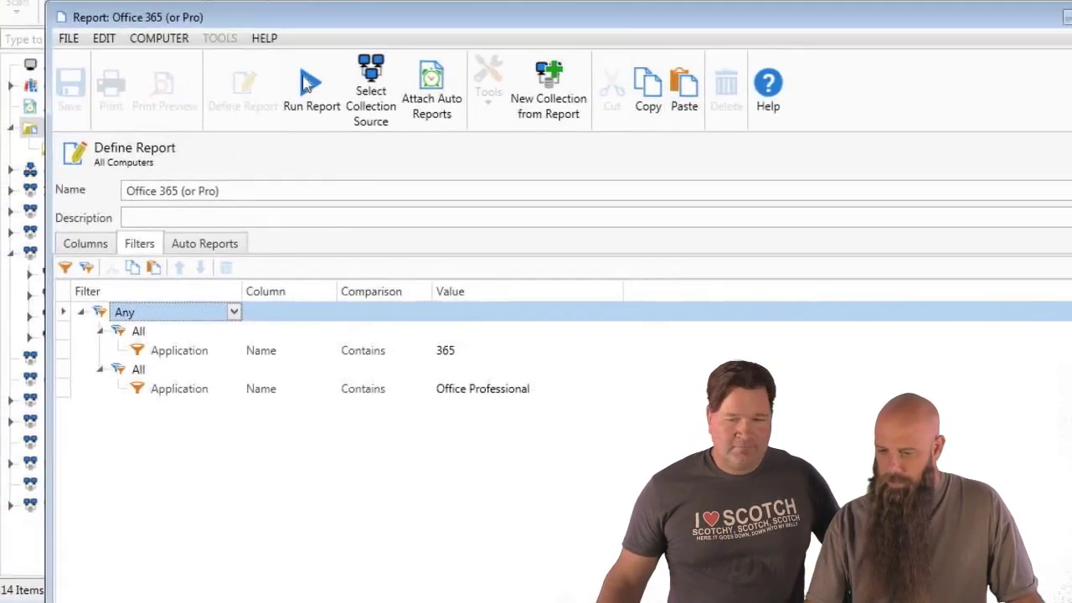
click(308, 82)
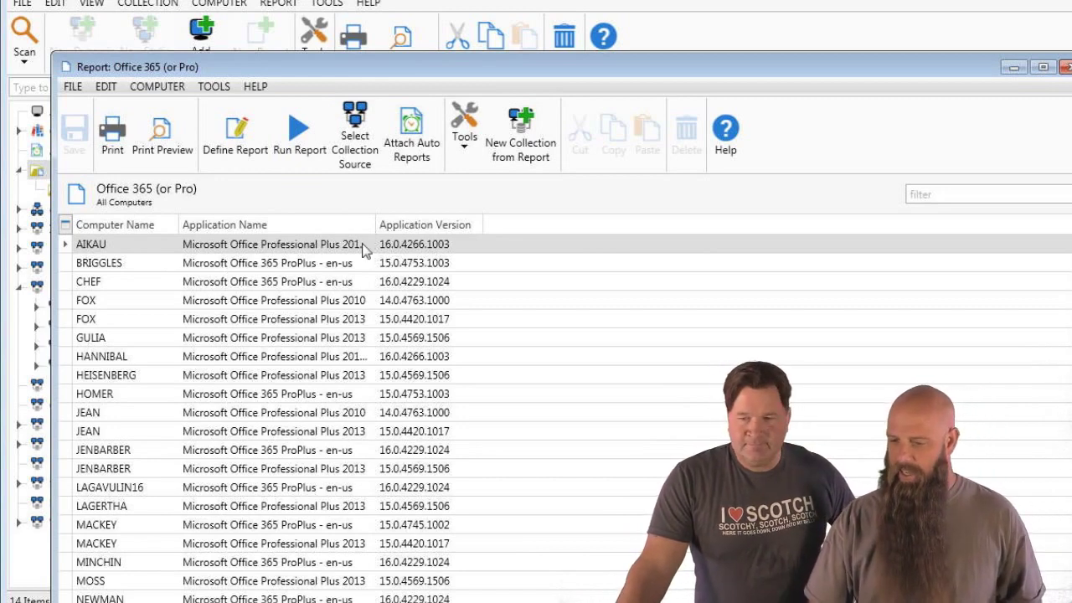
Widen the Application Name column in the report results and reopen the report definition
drag(376, 224, 393, 225)
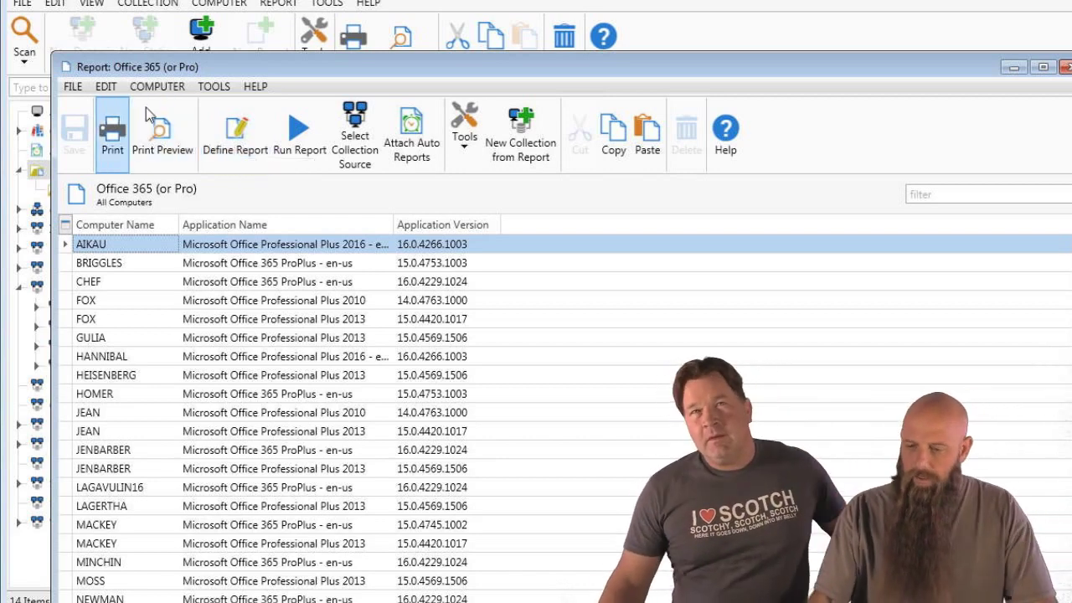
click(241, 152)
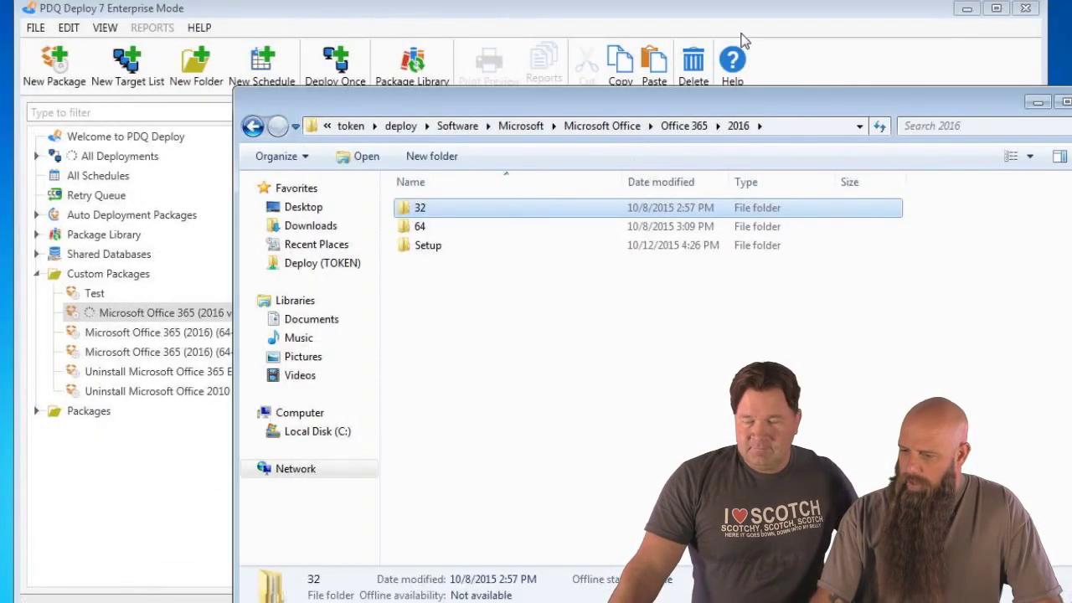
Filter All Computers in PDQ Inventory by "newm", examine the NEWMAN computer's installed applications, and clear the filter
click(742, 30)
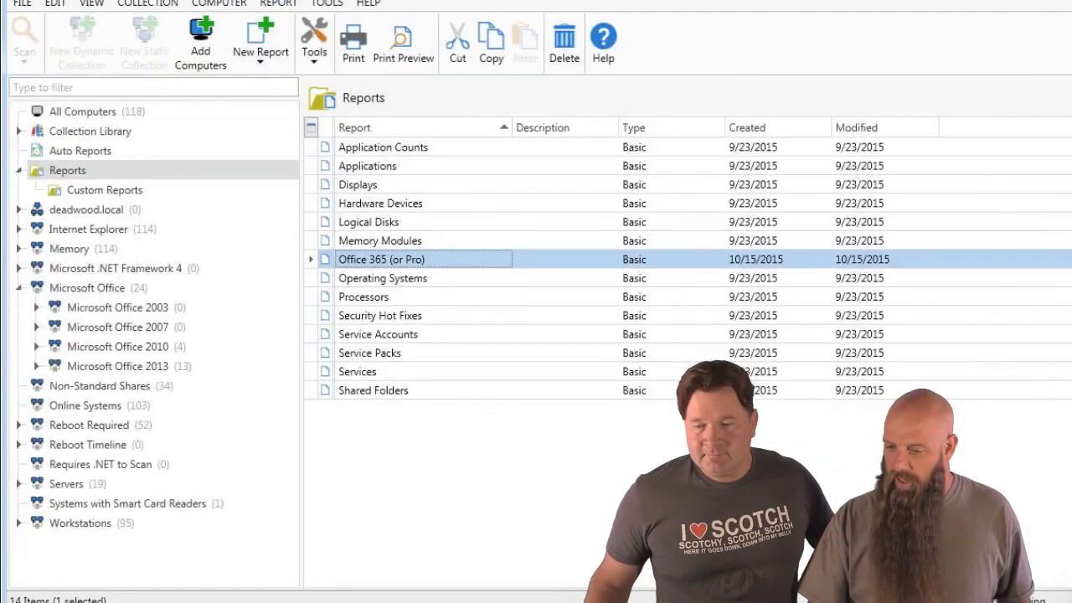
click(81, 129)
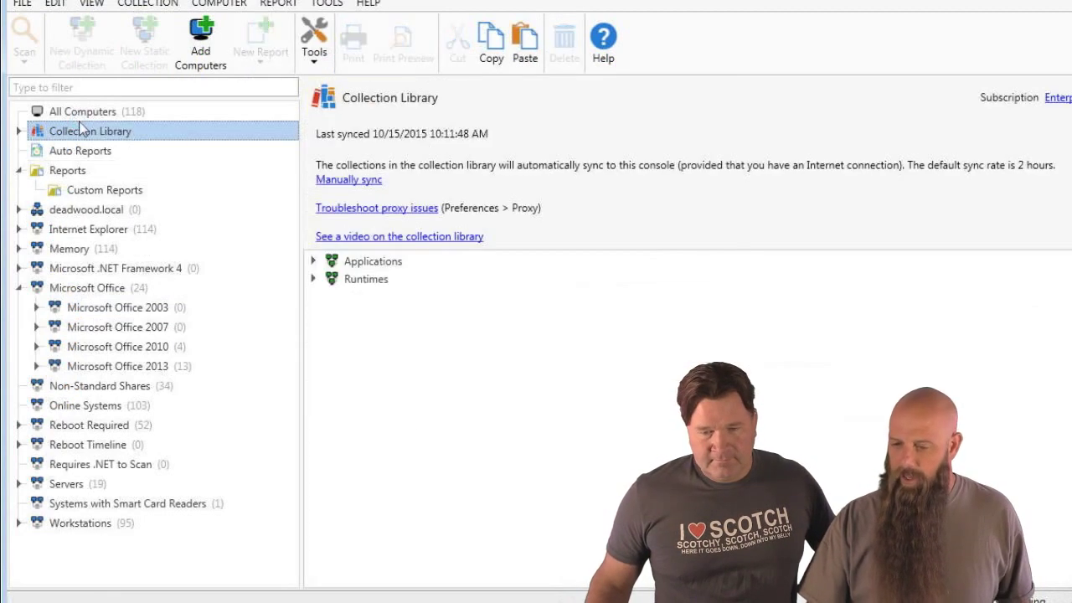
click(94, 112)
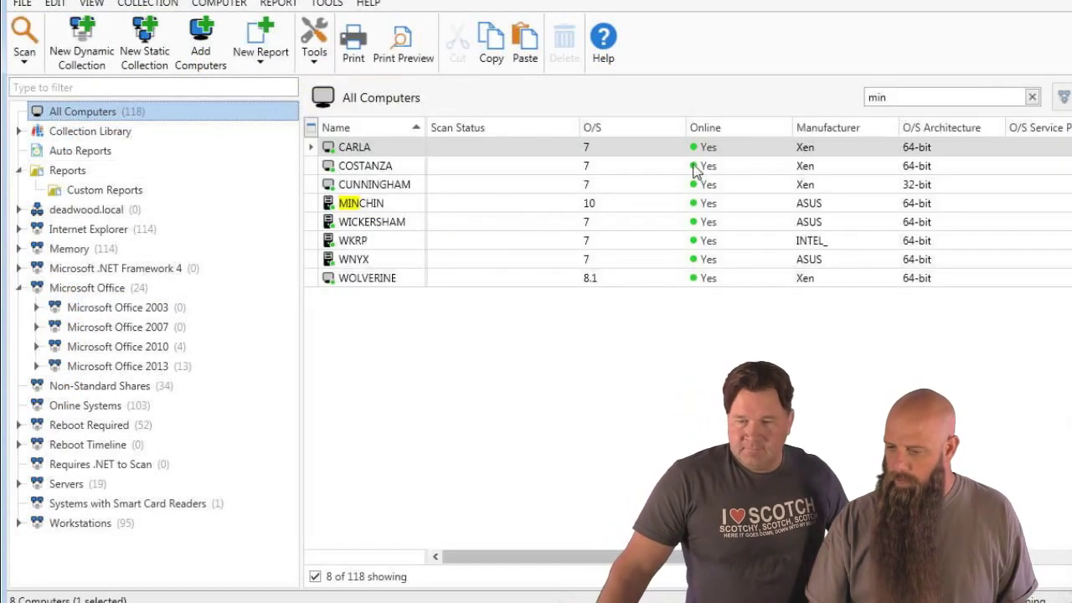
double_click(919, 99)
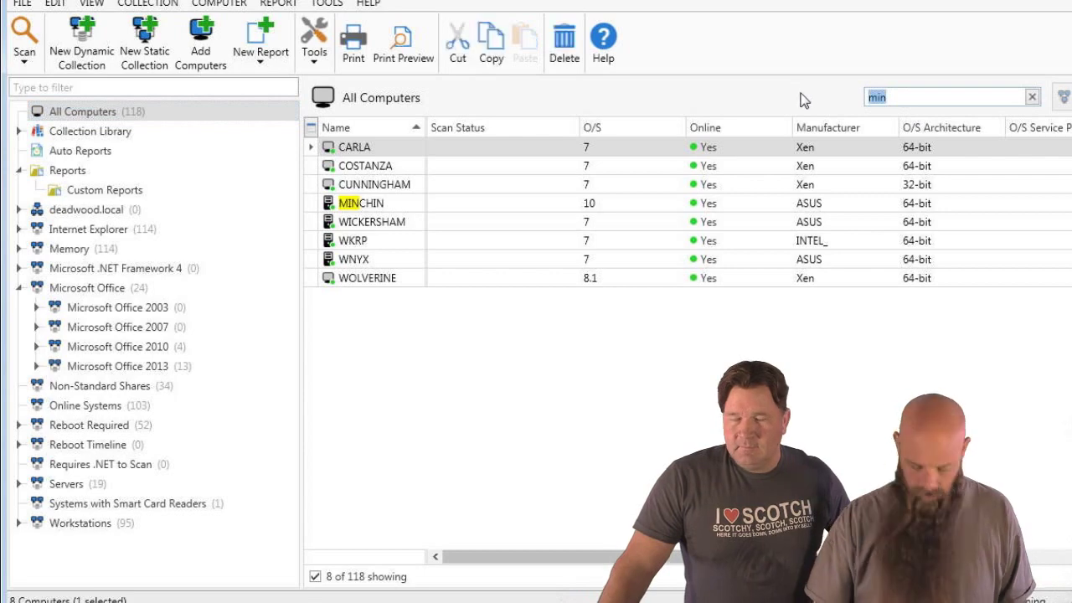
text(newm)
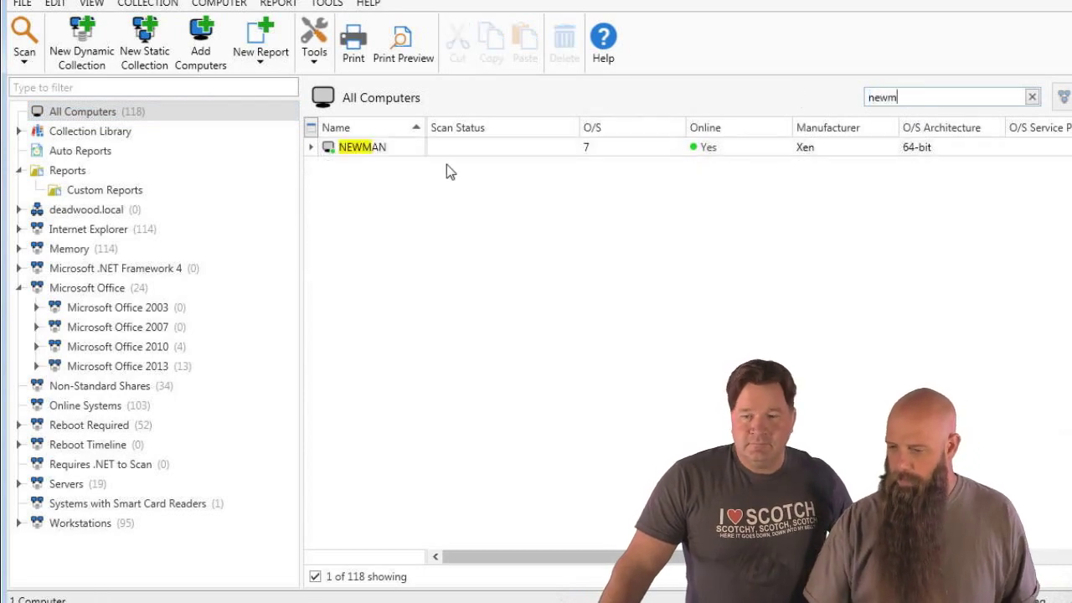
double_click(401, 144)
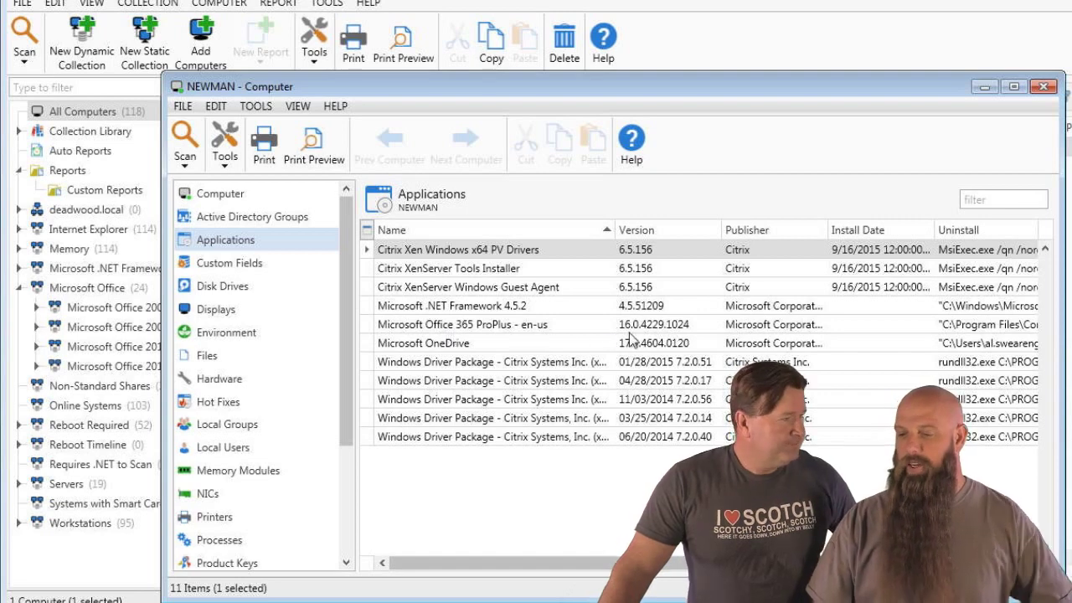
click(1040, 87)
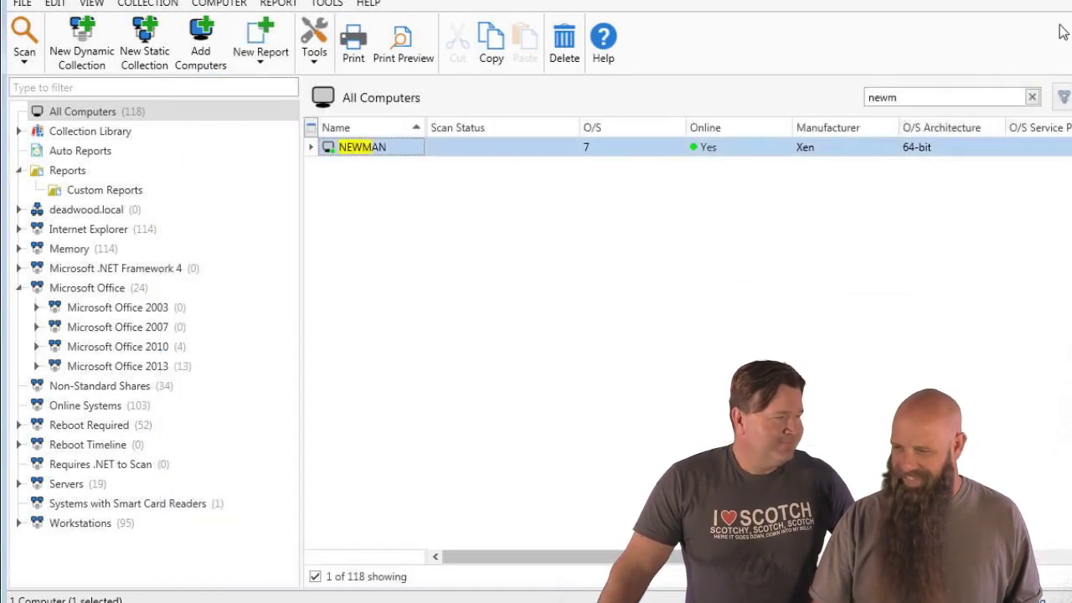
click(1032, 97)
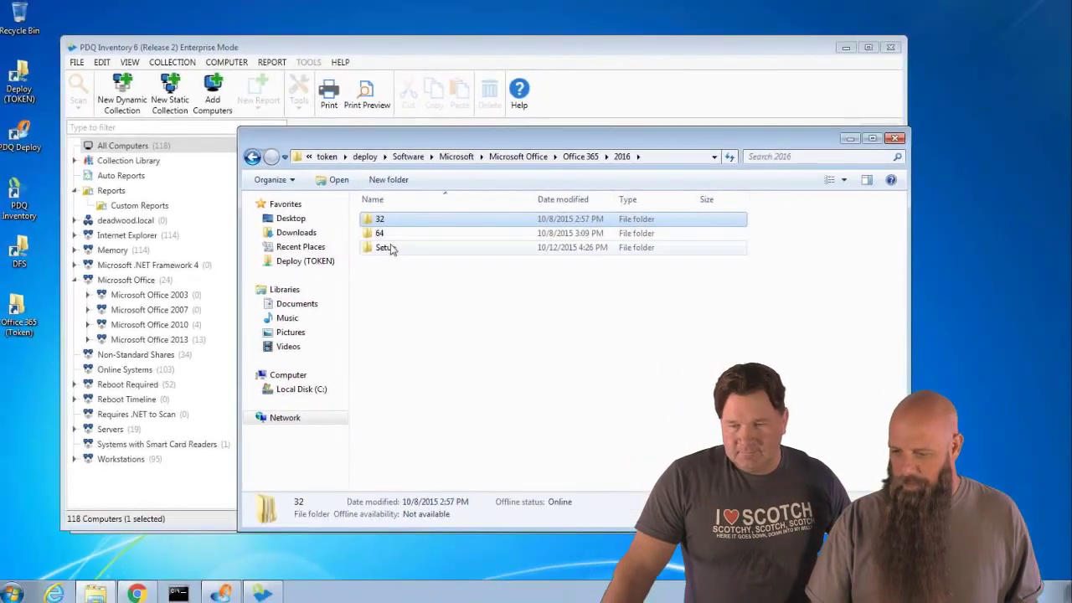
Open the Setup folder of the Office 365 2016 share and examine configuration32.xml in Notepad++
click(387, 249)
double_click(387, 249)
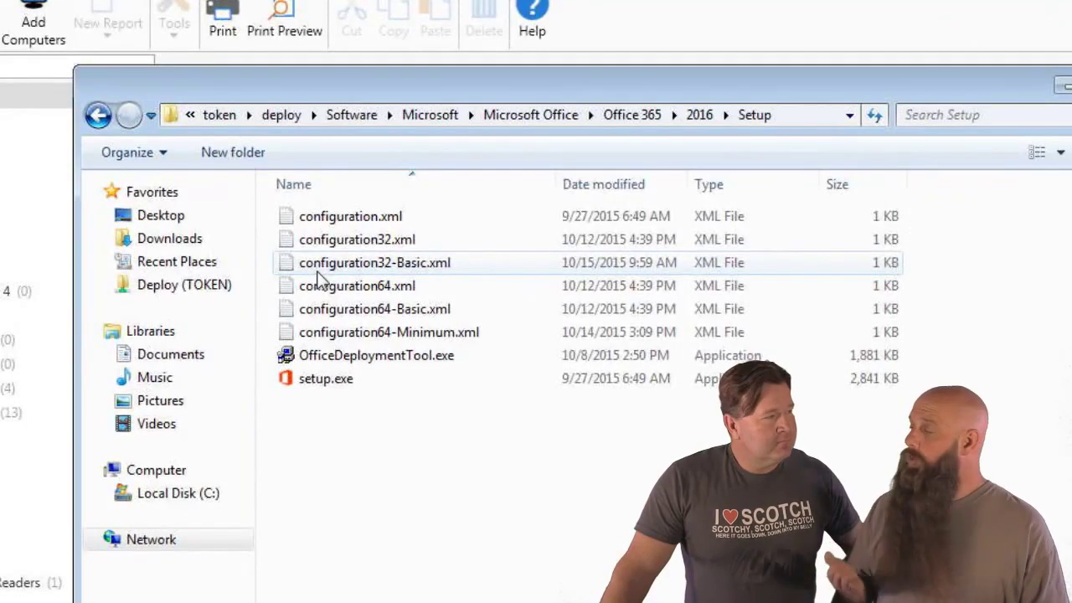
double_click(352, 242)
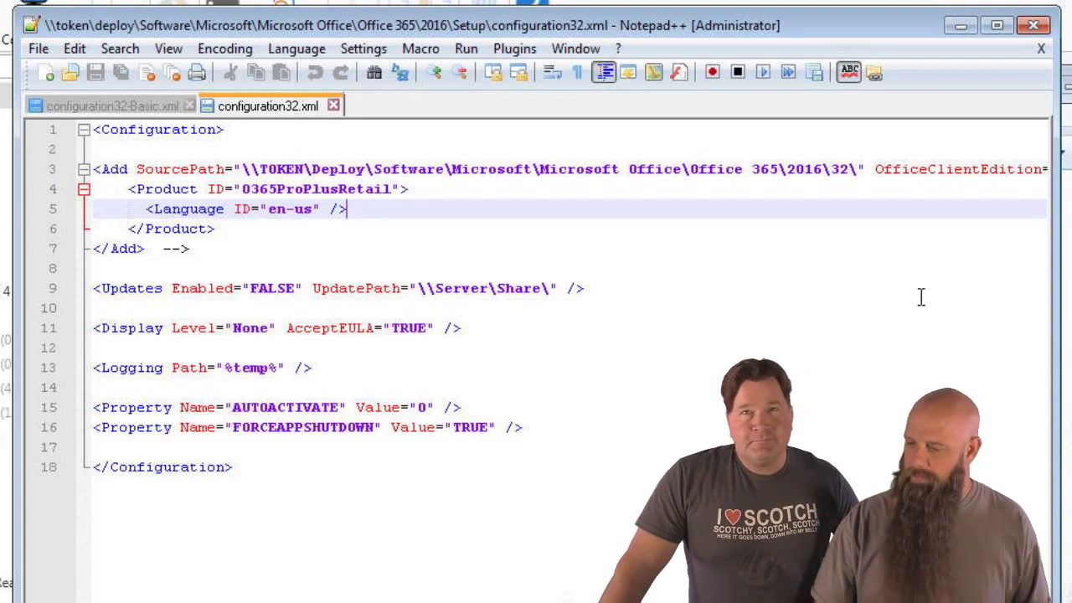
click(1038, 29)
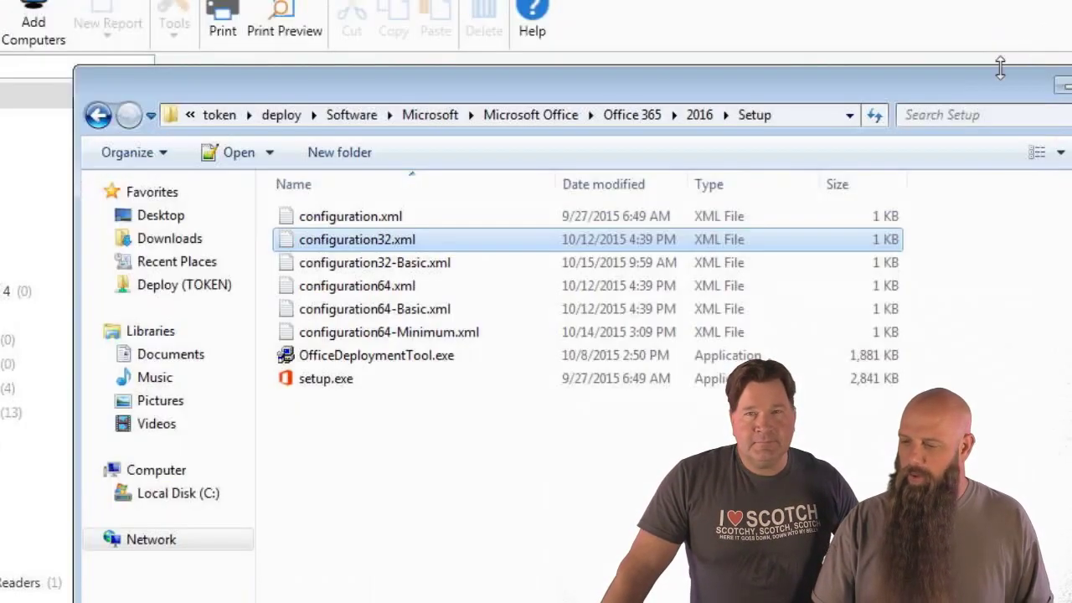
Examine the source path and OfficeClientEdition setting in configuration64.xml
double_click(361, 286)
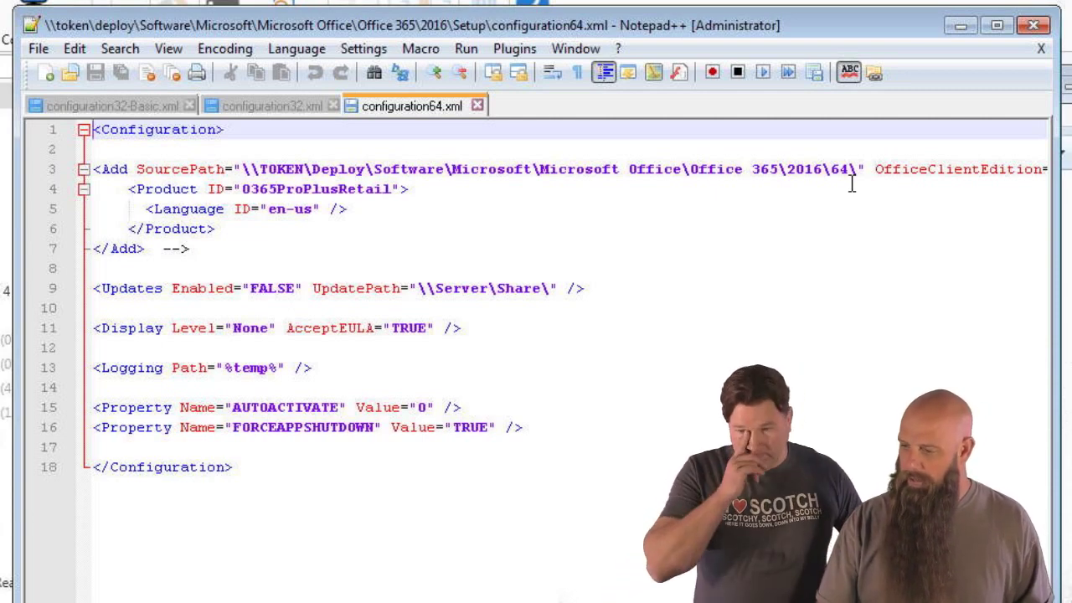
scroll(694, 401, right, 3)
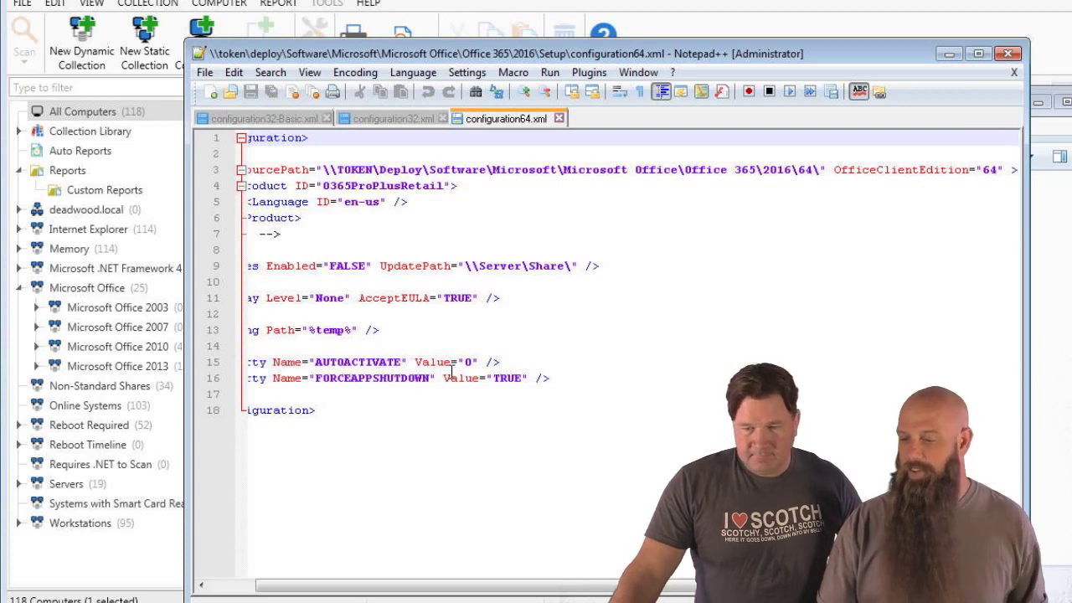
click(1008, 54)
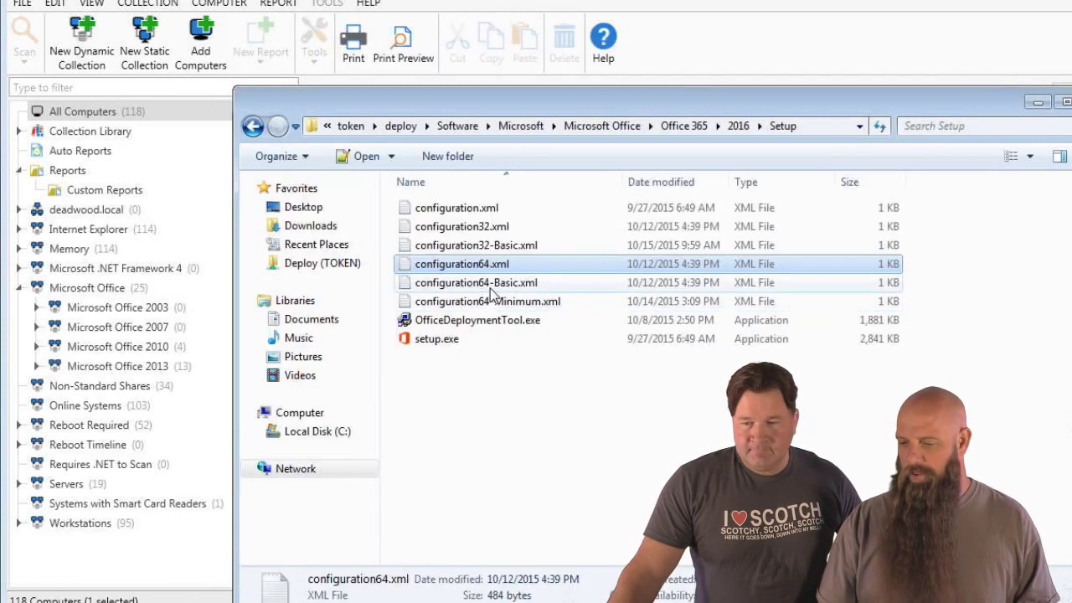
Set the Display Level in configuration64-Basic.xml to Full, save the file and close the editor
click(490, 288)
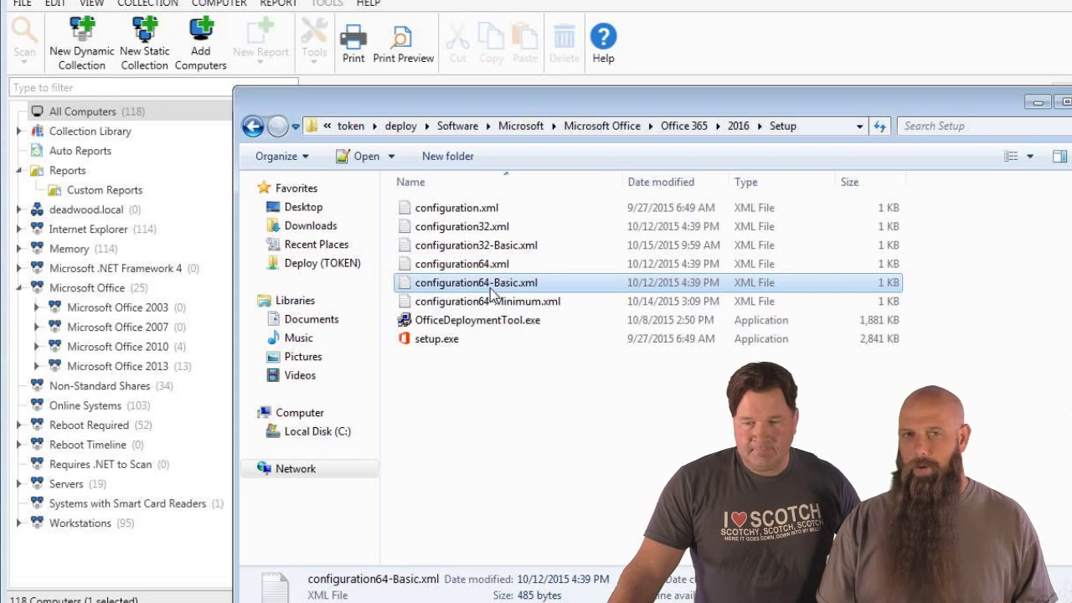
double_click(490, 288)
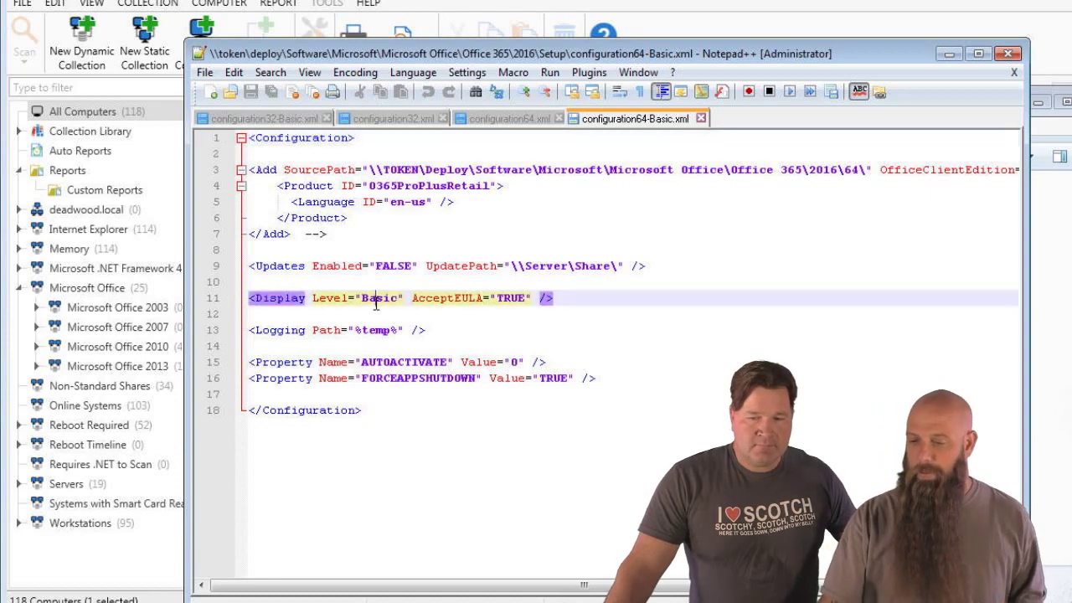
double_click(375, 299)
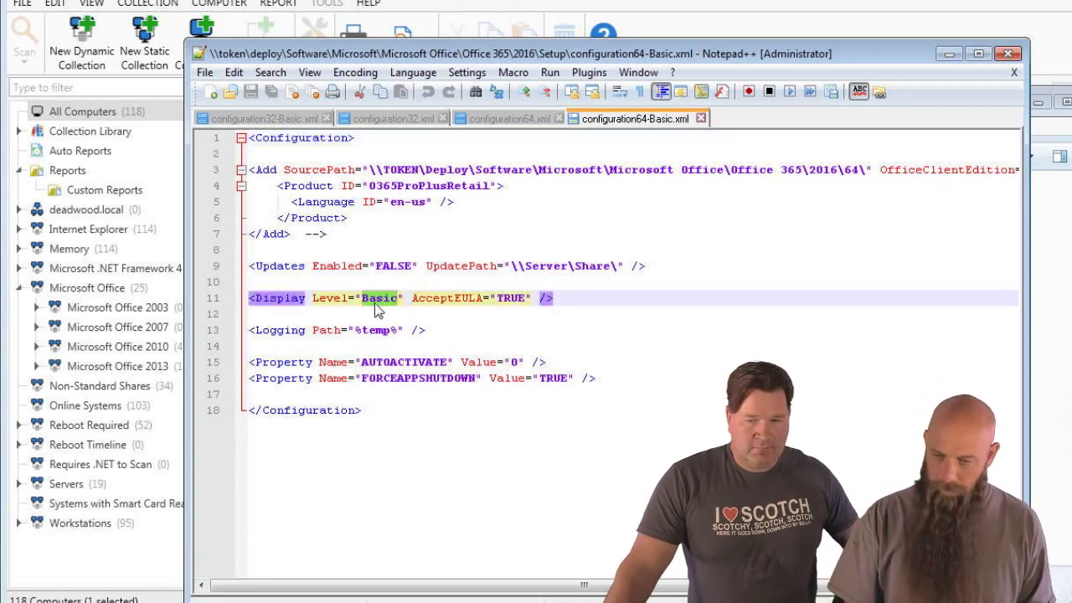
text(Full)
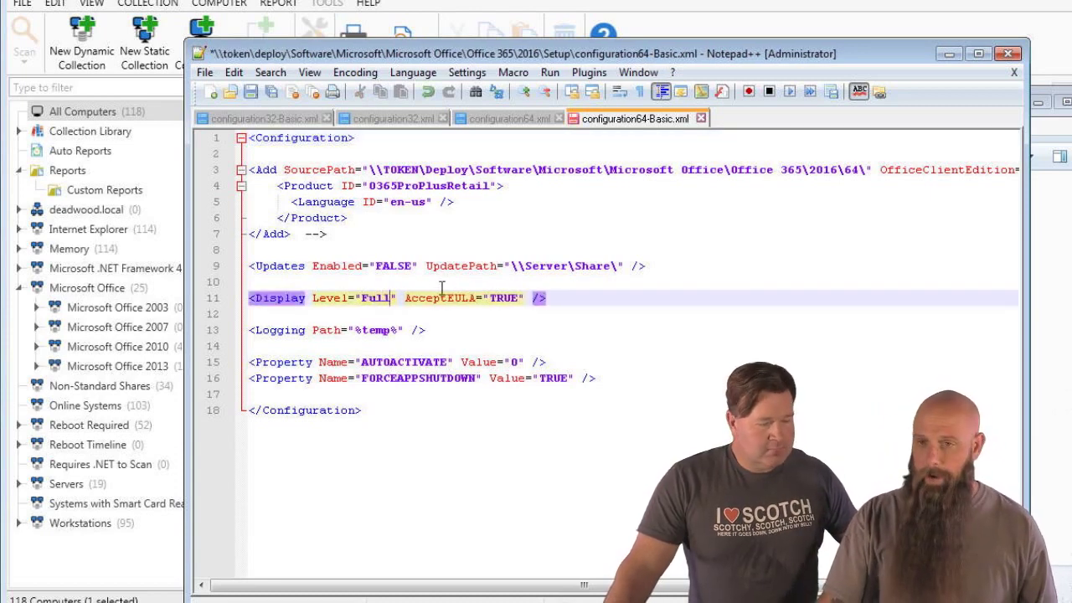
click(252, 92)
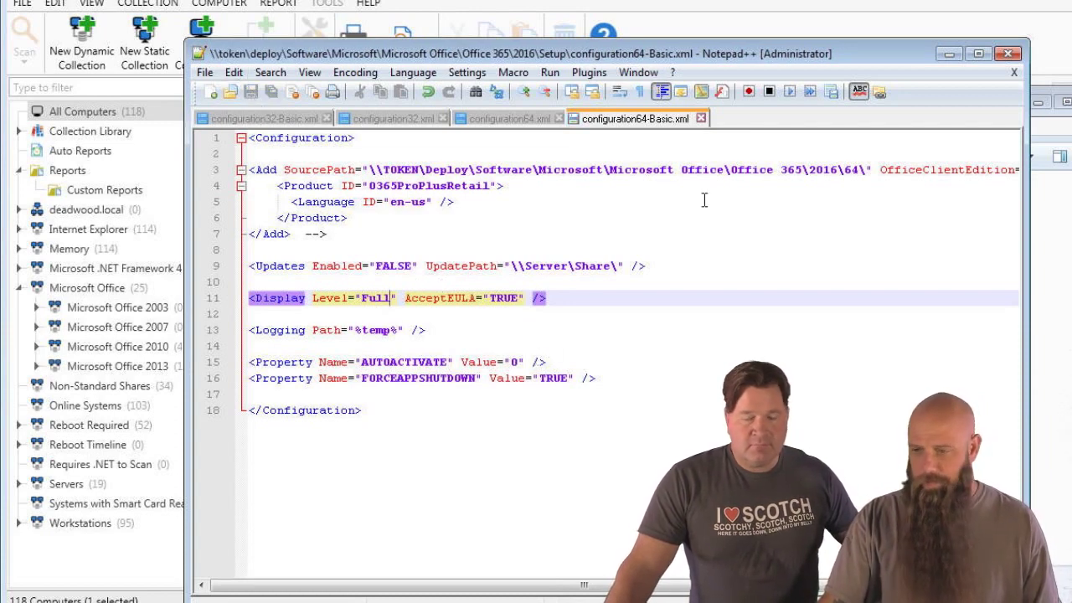
click(1008, 57)
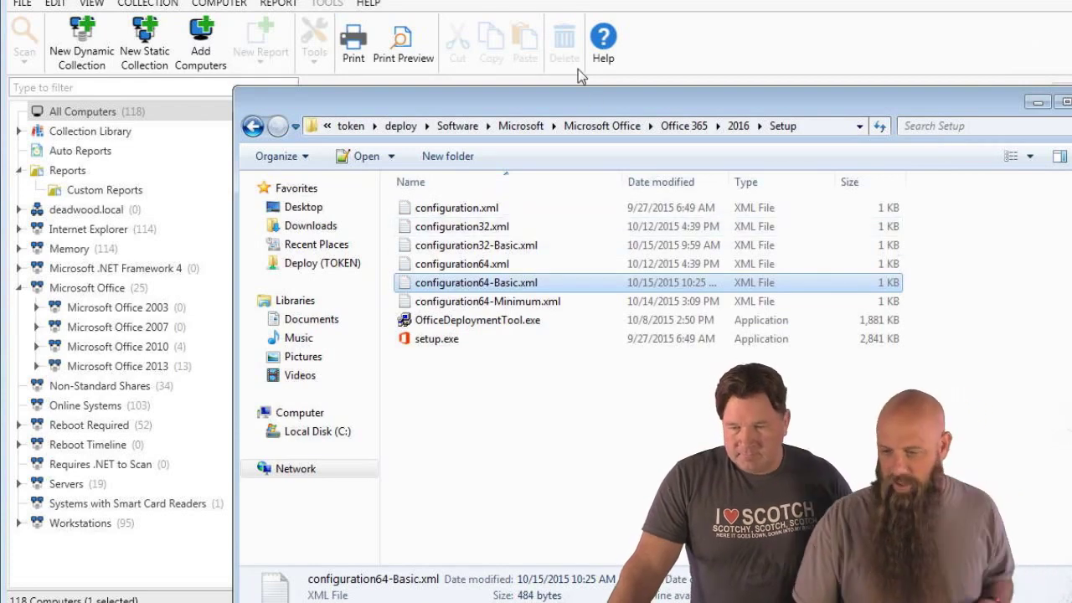
Switch to PDQ Deploy and open the Microsoft Office 365 (2016) (64-bit) (Basic UI) package for review
click(245, 572)
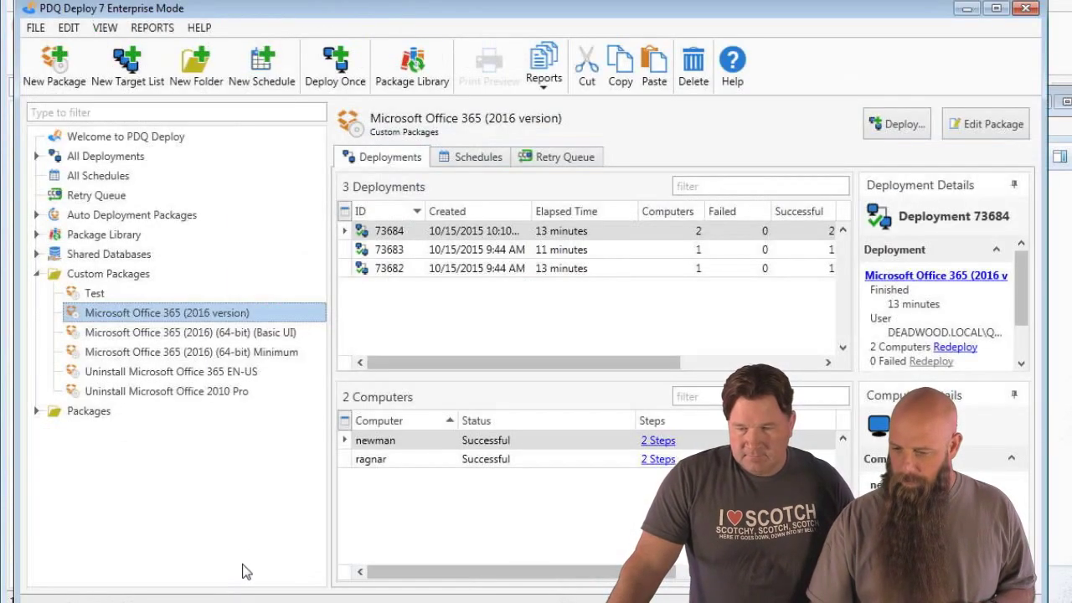
click(194, 333)
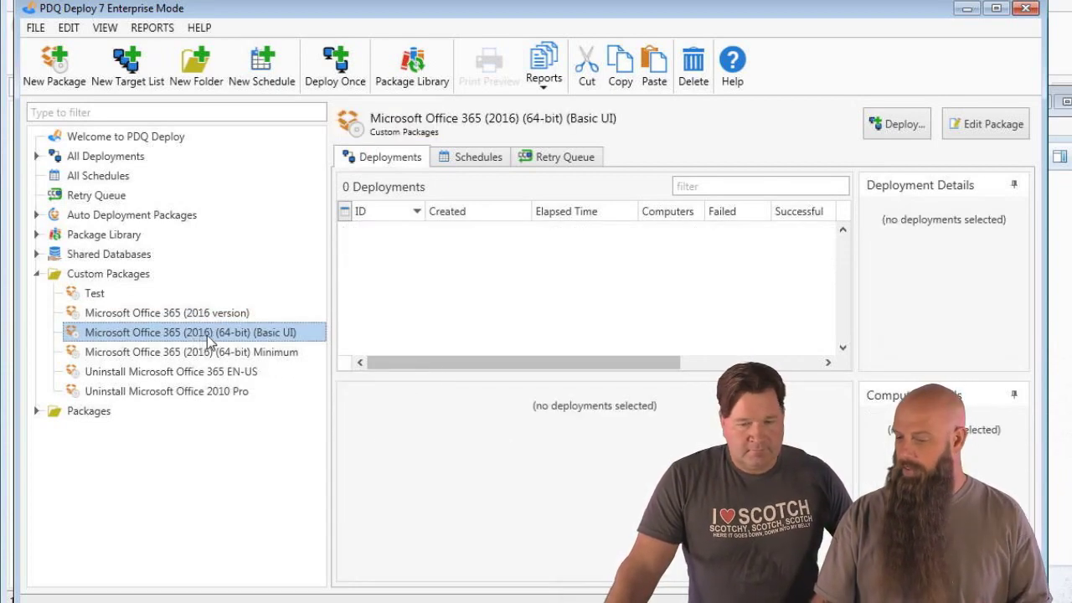
double_click(293, 339)
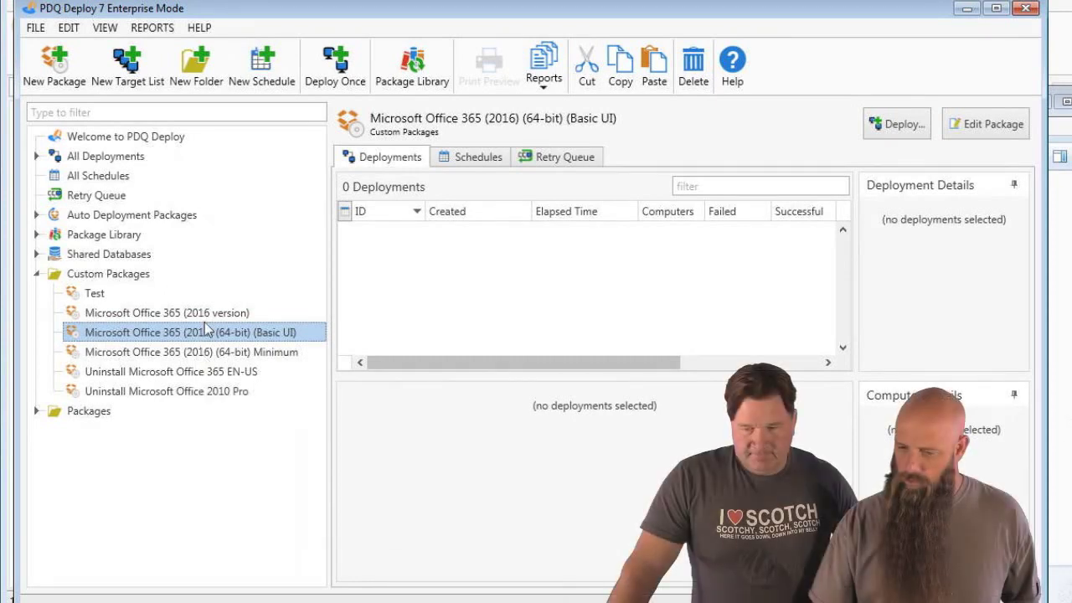
Duplicate the Microsoft Office 365 (2016 version) package and delete the copy
click(204, 315)
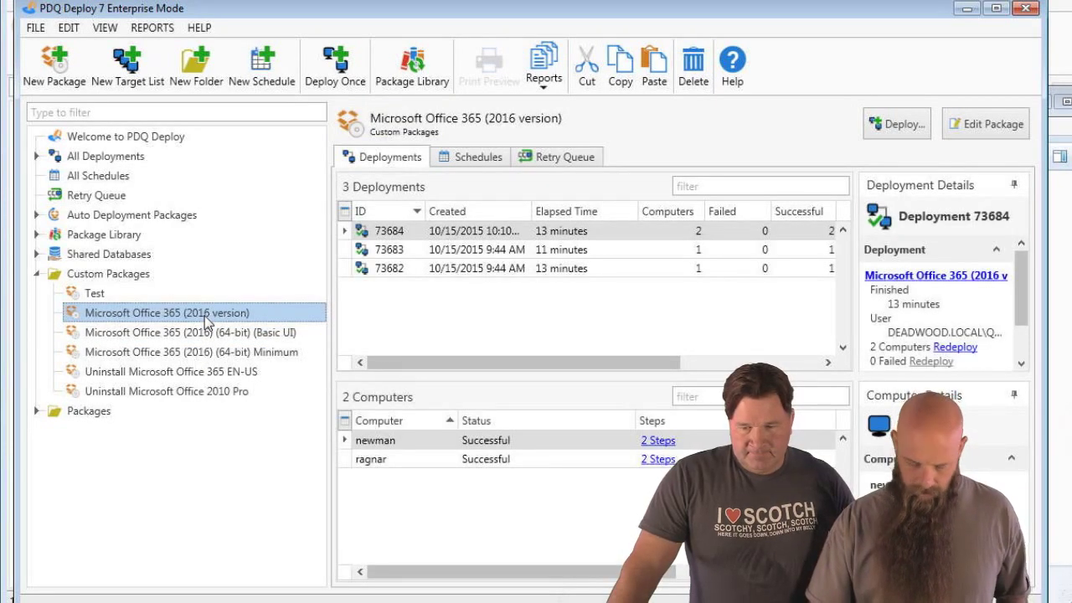
right_click(204, 316)
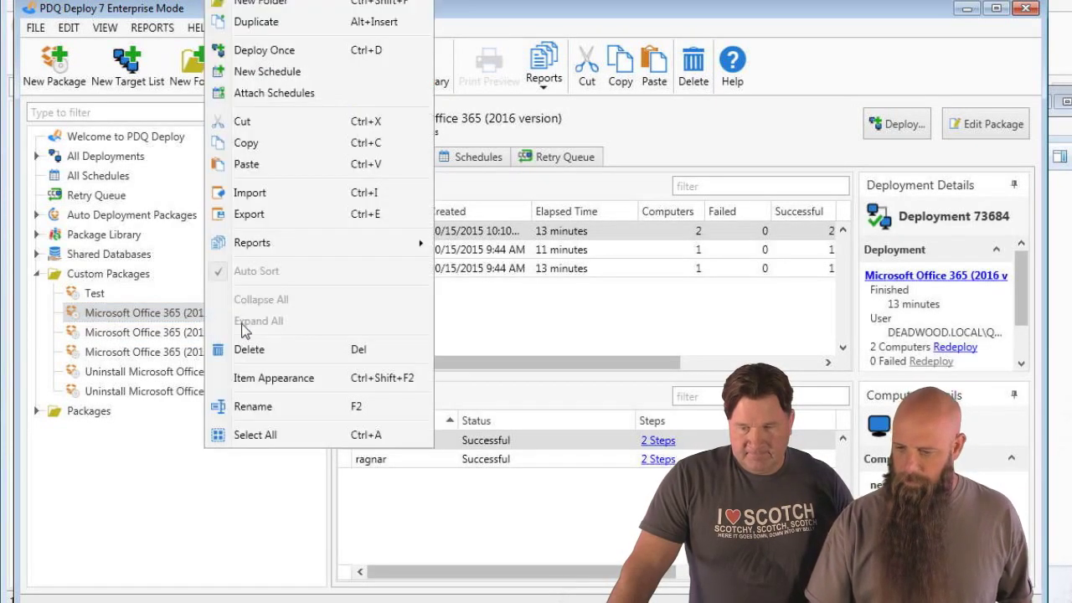
click(255, 21)
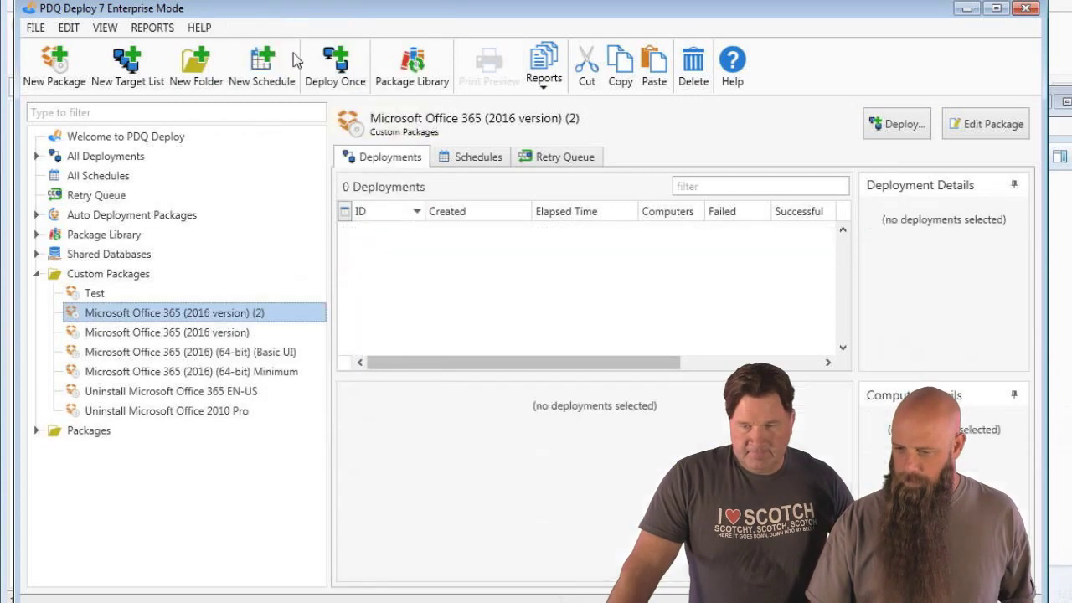
key(Delete)
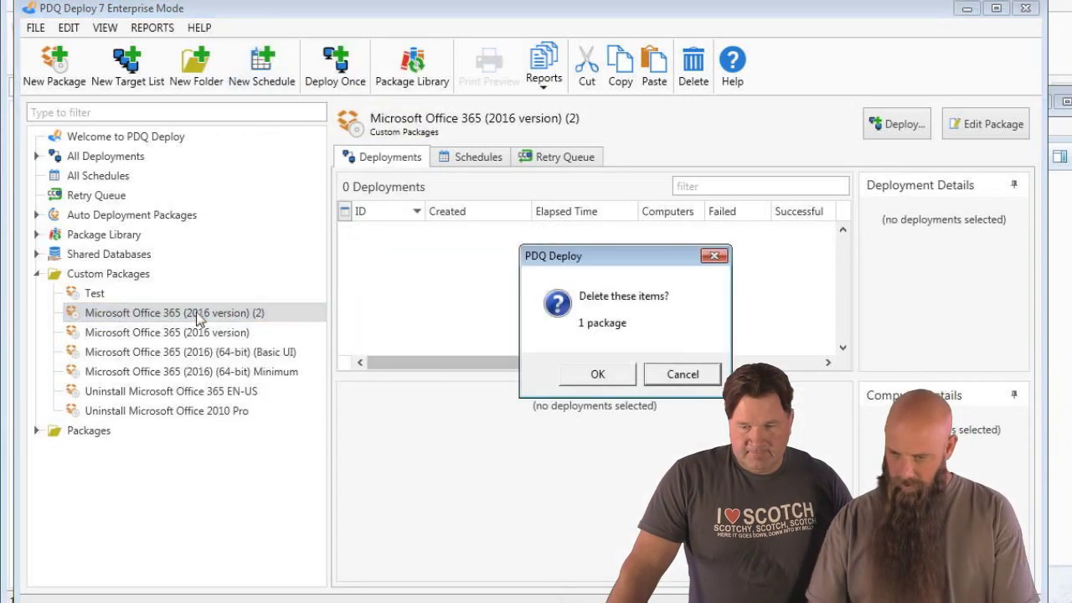
click(571, 373)
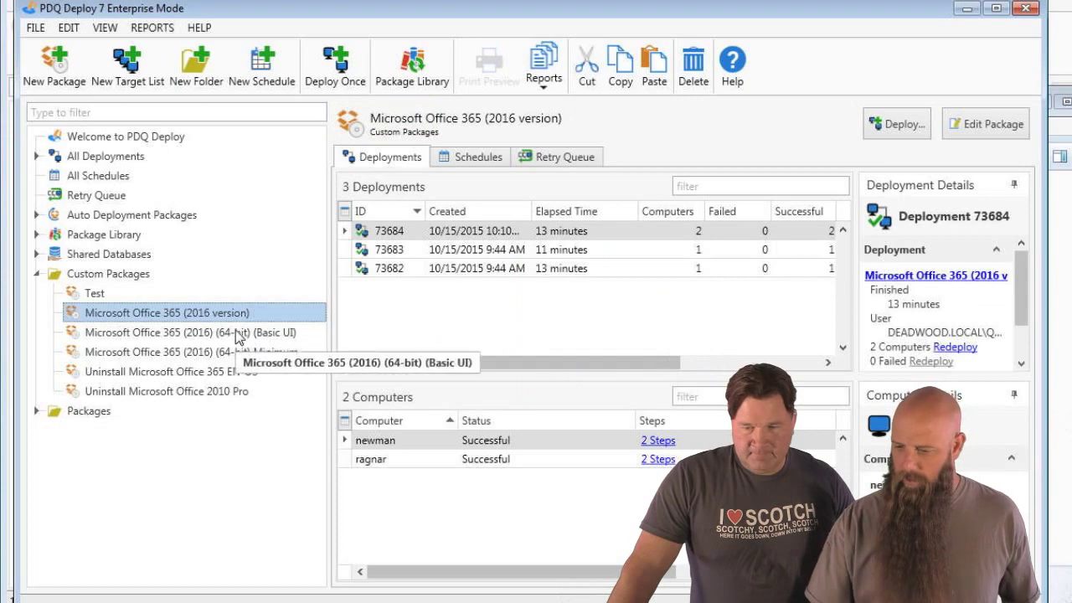
Review the install steps of the Microsoft Office 365 (2016 version) package and the command and options of the (64-bit) Minimum package
double_click(238, 315)
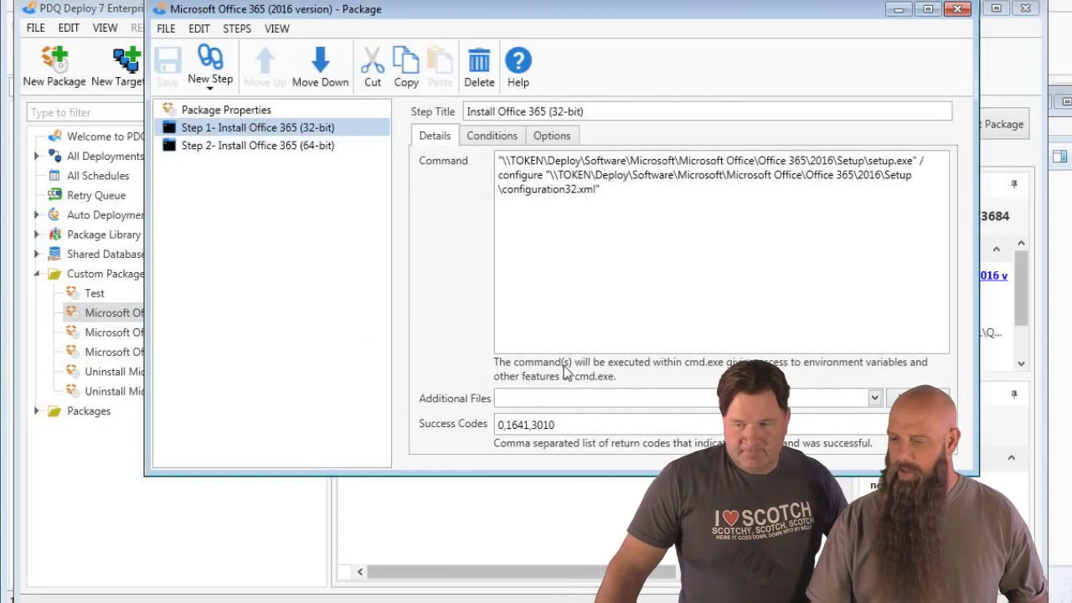
click(967, 14)
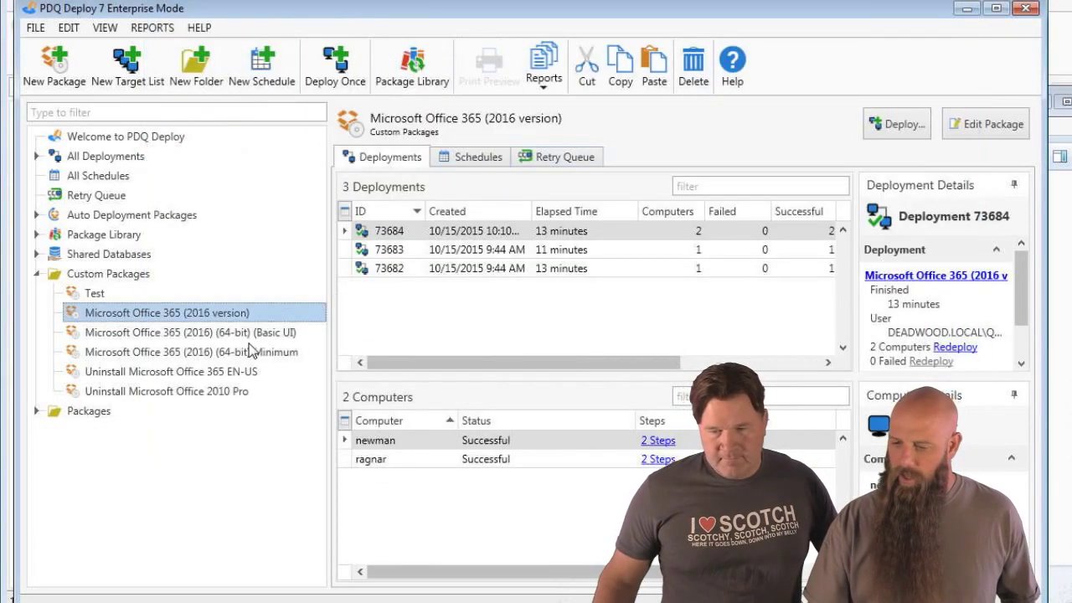
click(241, 356)
double_click(242, 358)
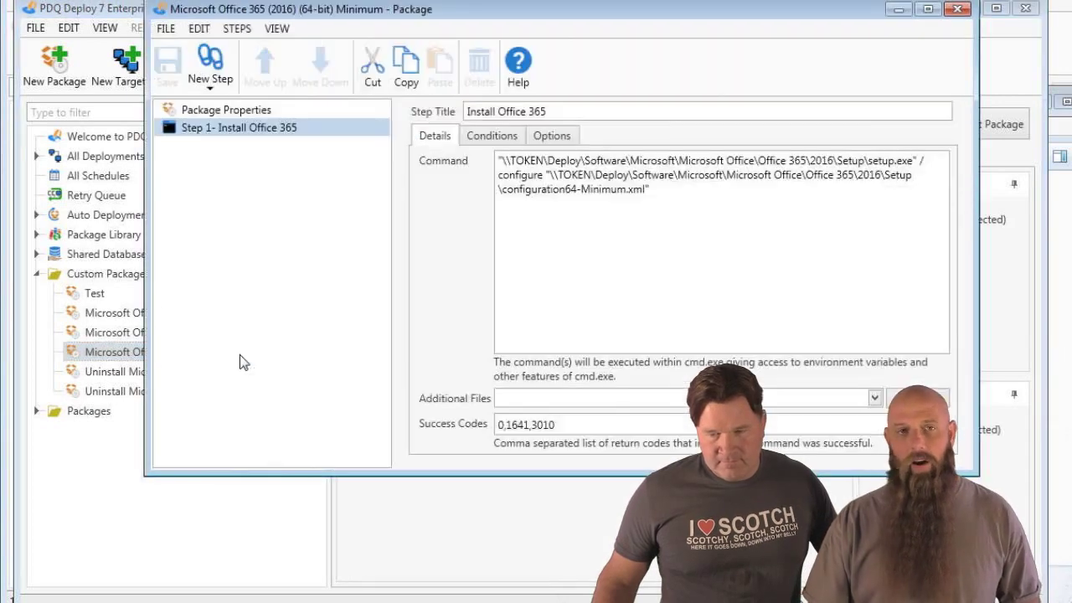
click(552, 137)
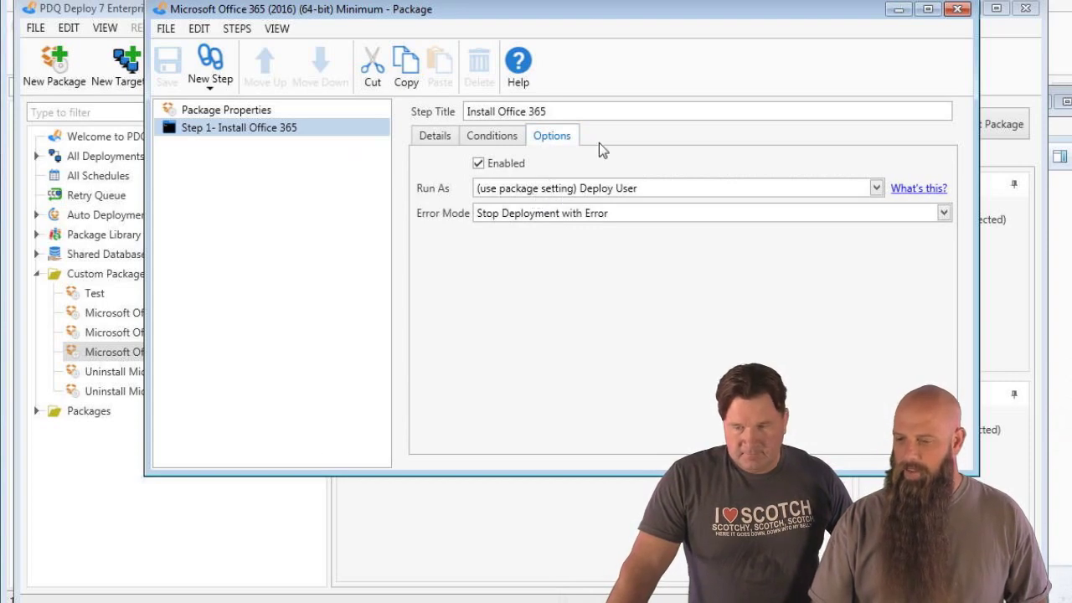
click(957, 9)
Examine the Run As option and install command in the (64-bit) (Basic UI) package's Install Office 365 step, and close the package
double_click(241, 333)
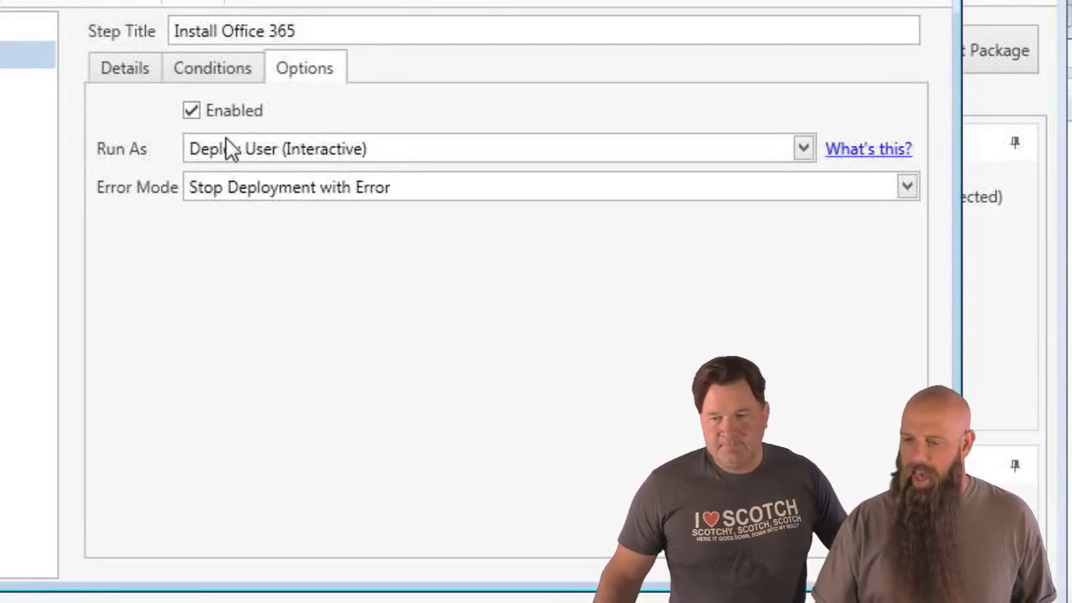
click(127, 75)
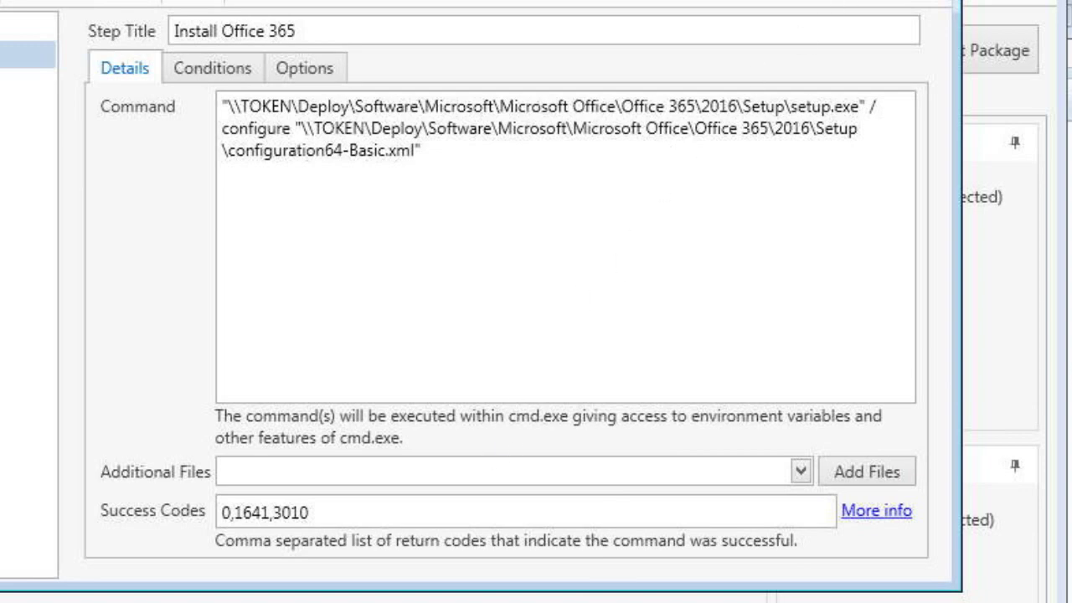
click(940, 1)
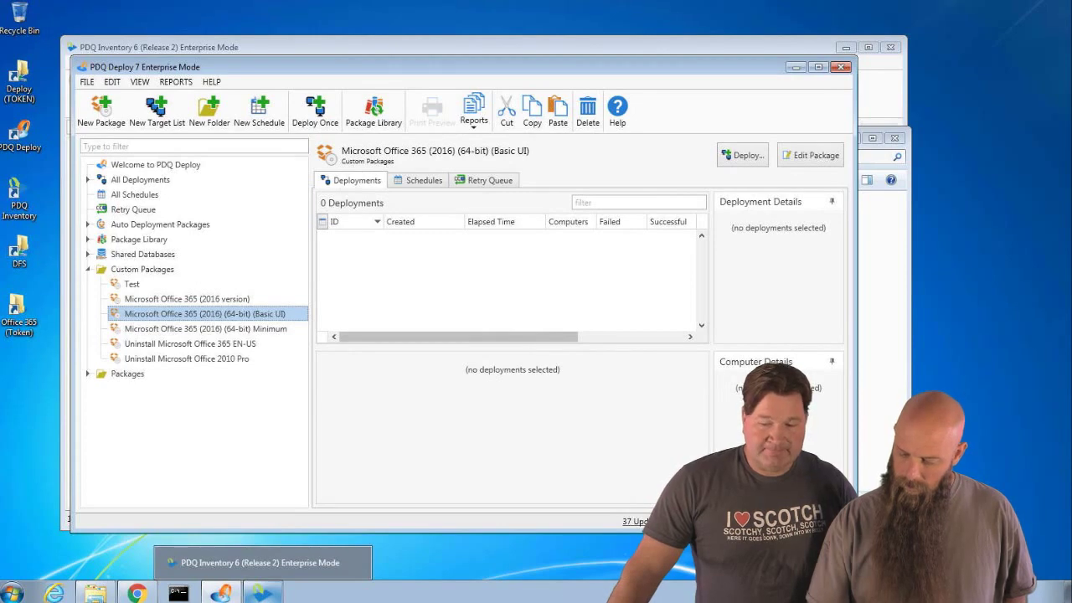
Switch to PDQ Inventory and open a remote desktop session on CARLA, entering another account's user name and password
click(262, 563)
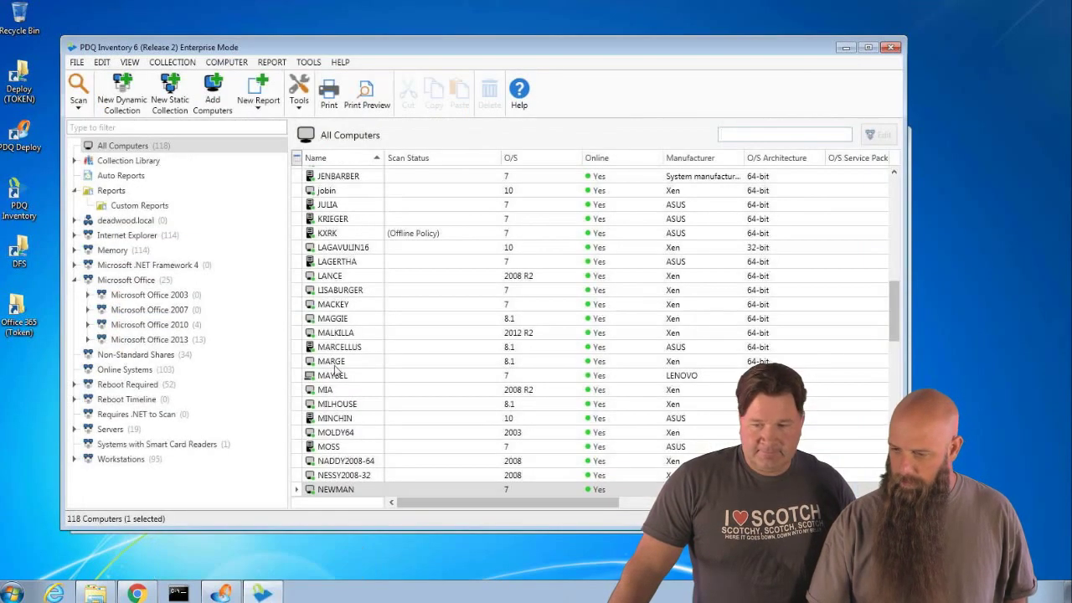
scroll(352, 287, up, 7)
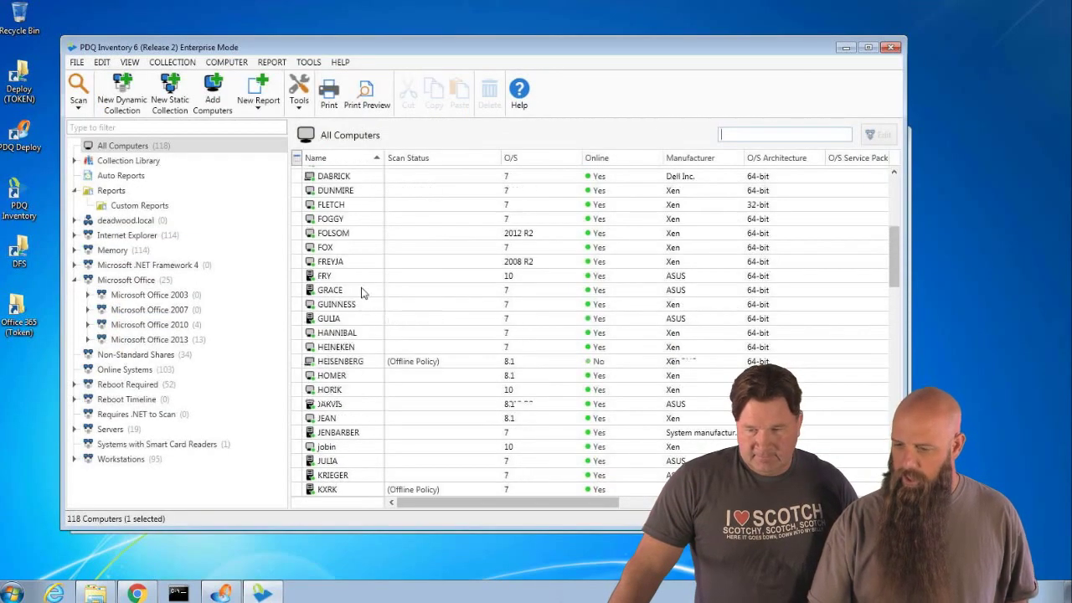
click(333, 207)
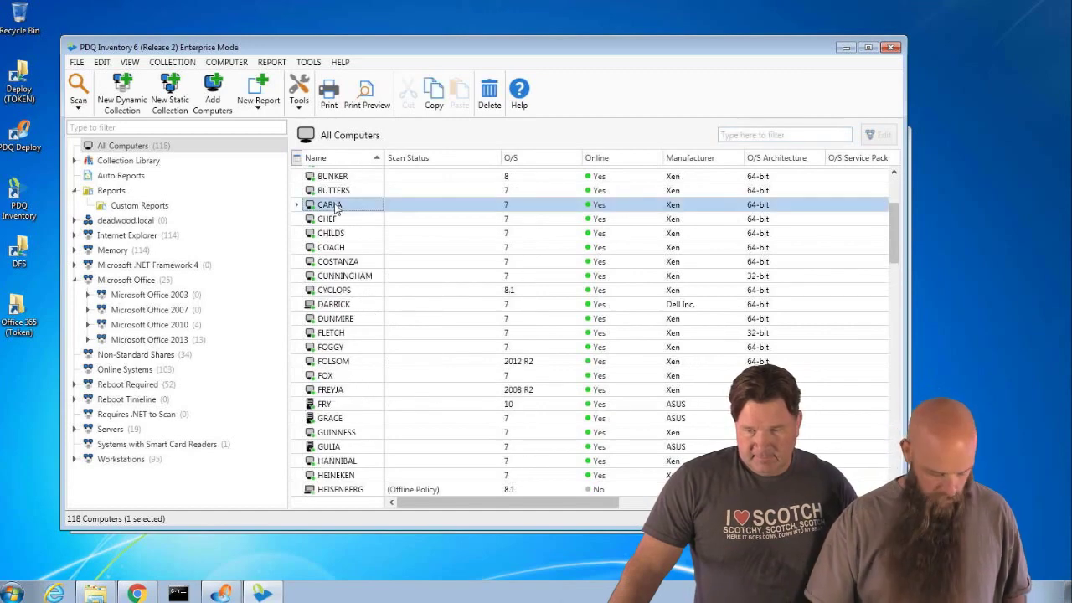
double_click(335, 209)
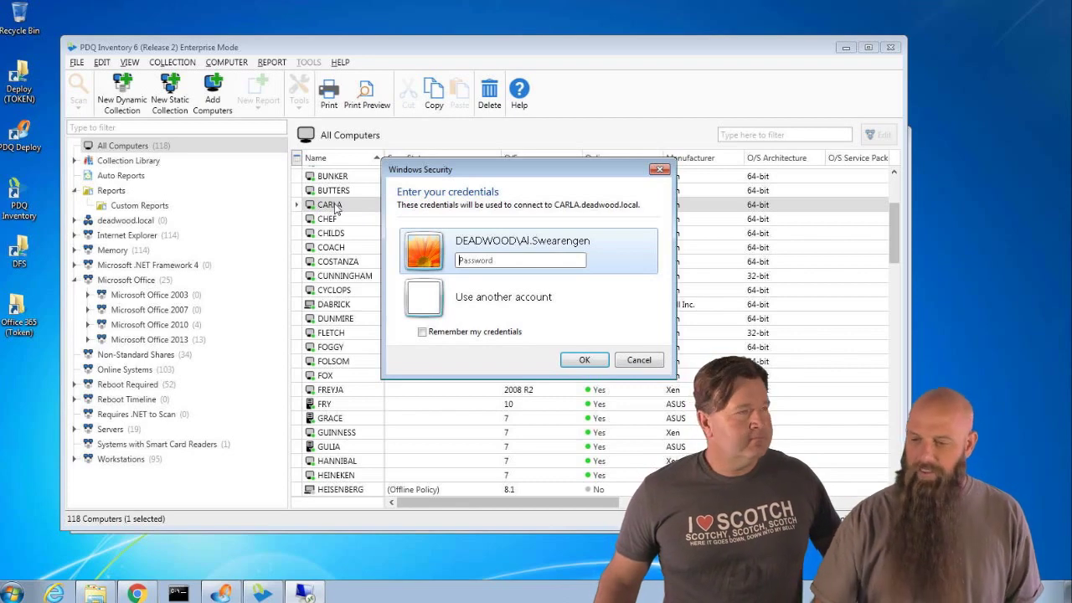
click(524, 295)
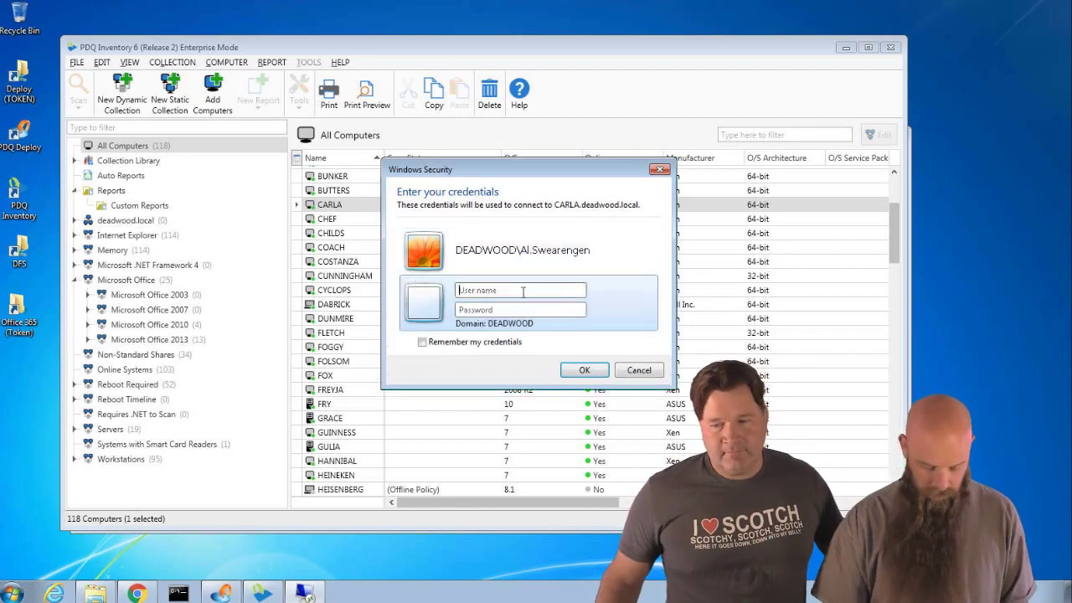
text(Trixie)
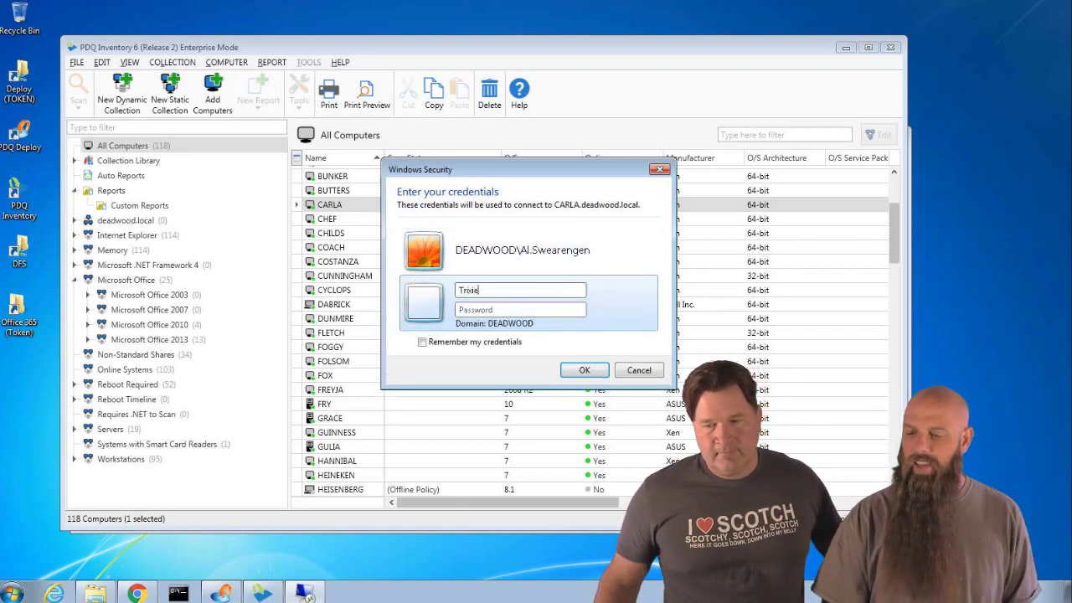
text(*****)
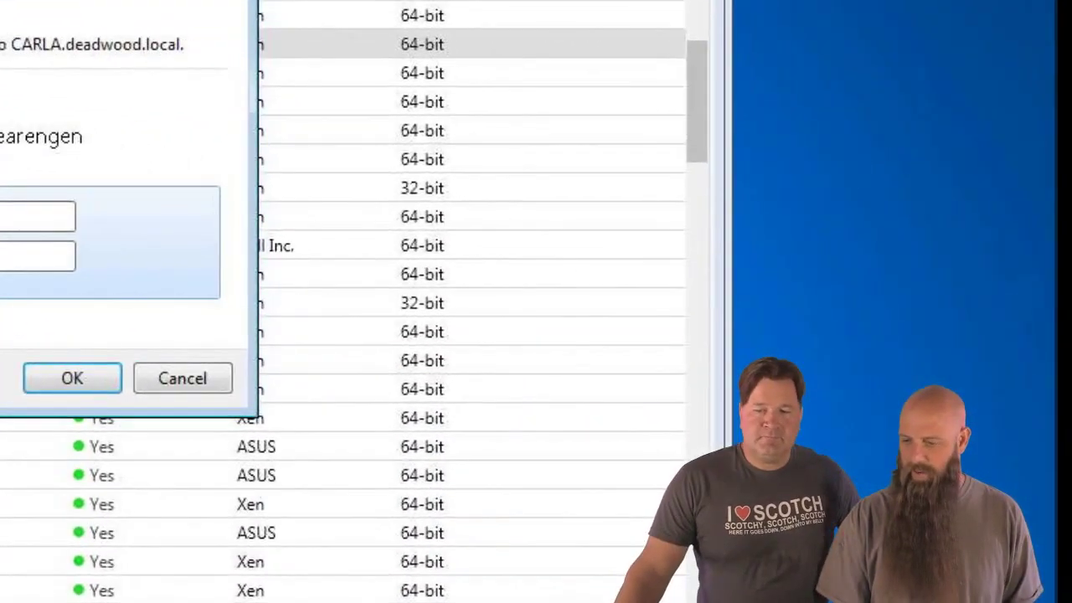
key(Return)
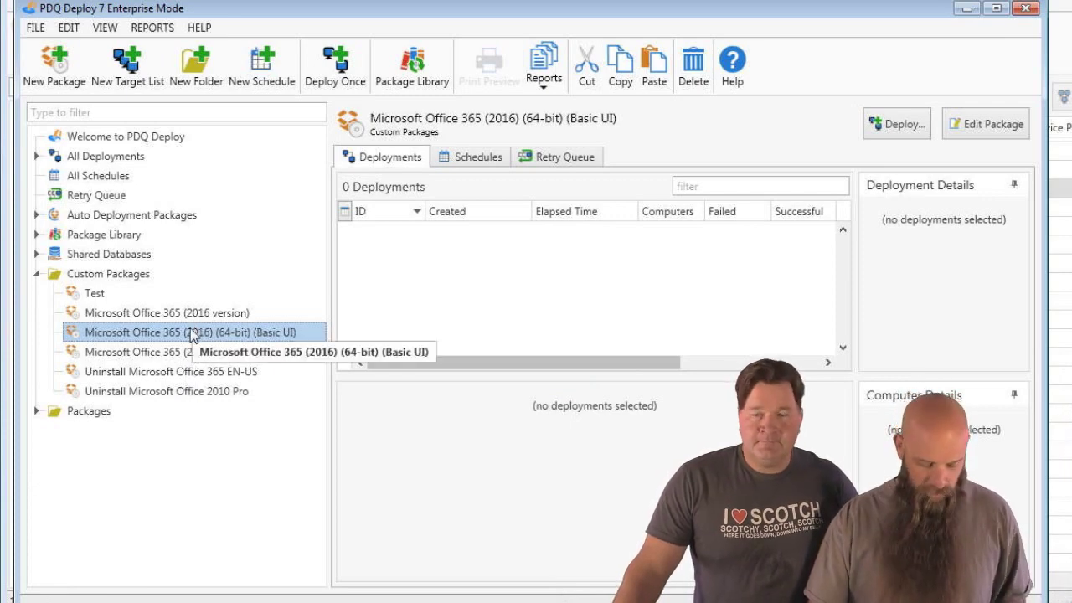
In PDQ Deploy, deploy the Microsoft Office 365 (2016) (64-bit) (Basic UI) package once to the computer carla
key(ctrl+d)
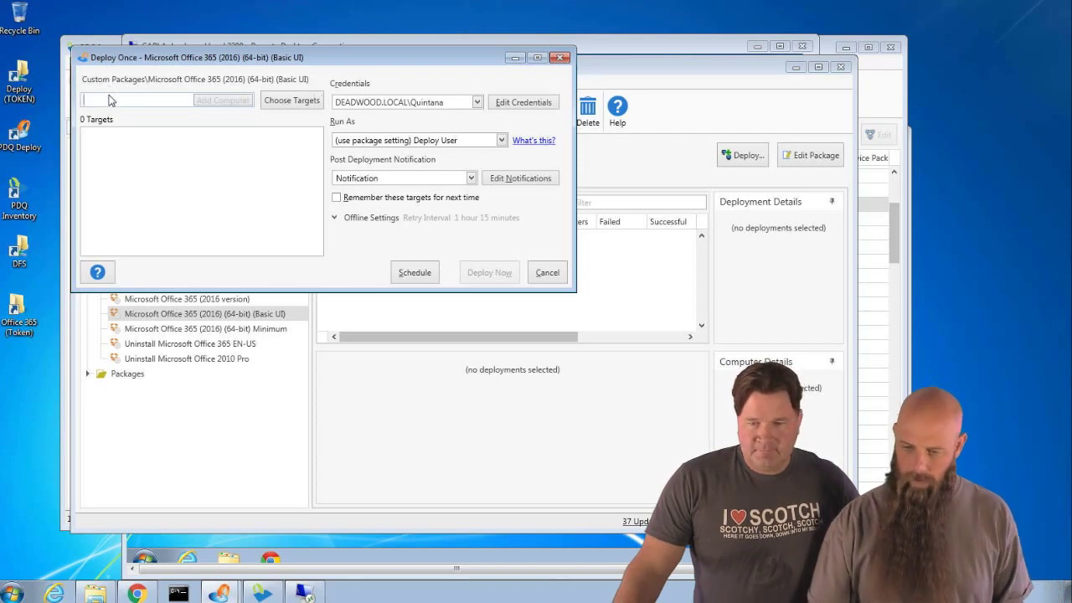
text(arla)
key(Return)
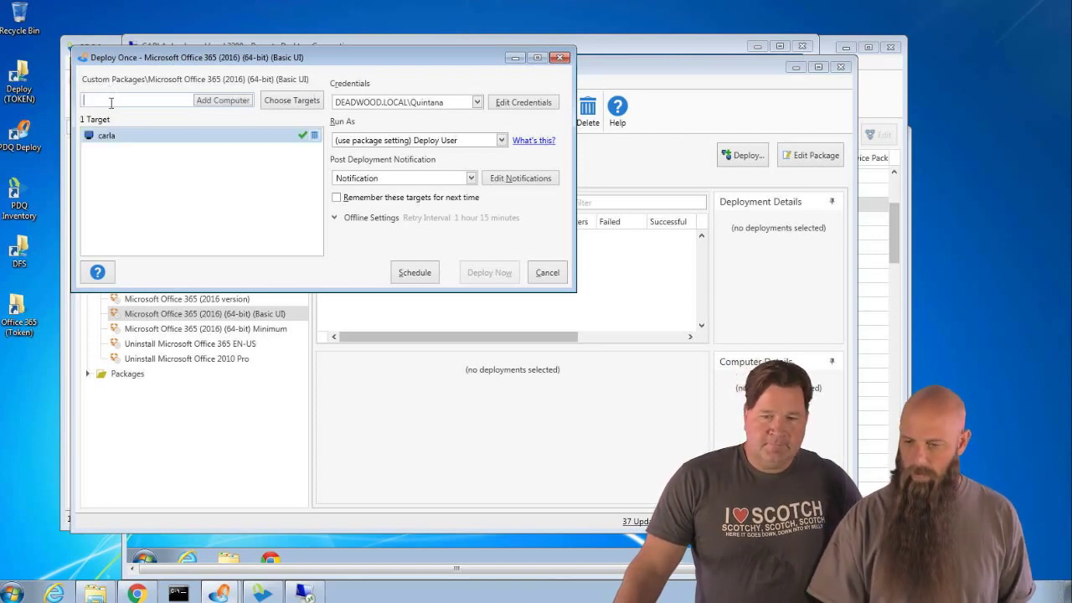
click(474, 271)
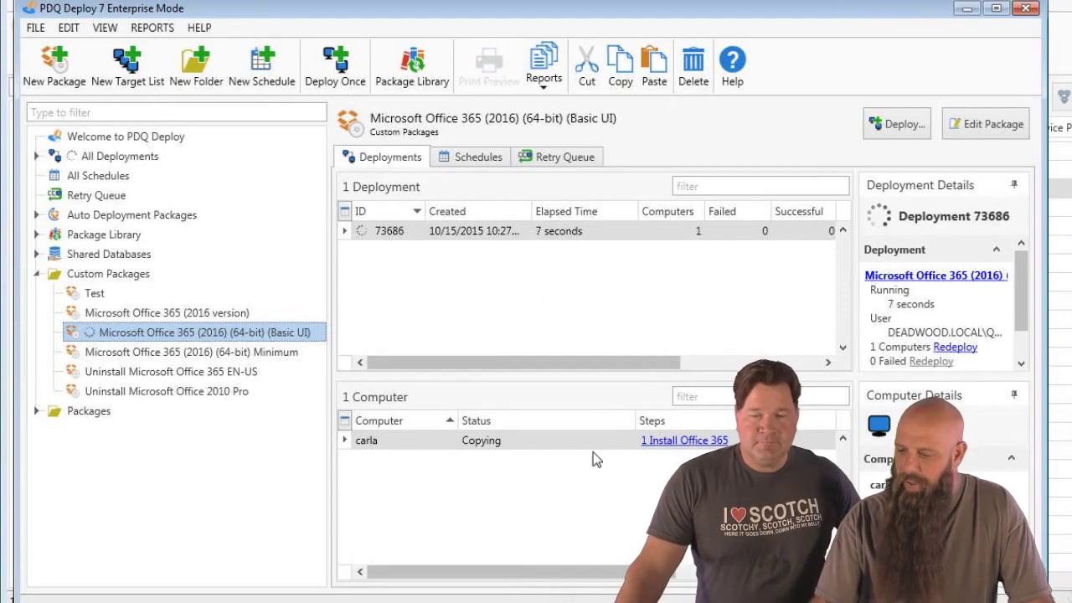
Switch to PDQ Inventory, filter the computers by "lag" and examine the Office entry in LAGAVULIN16's installed applications
key(alt+Tab)
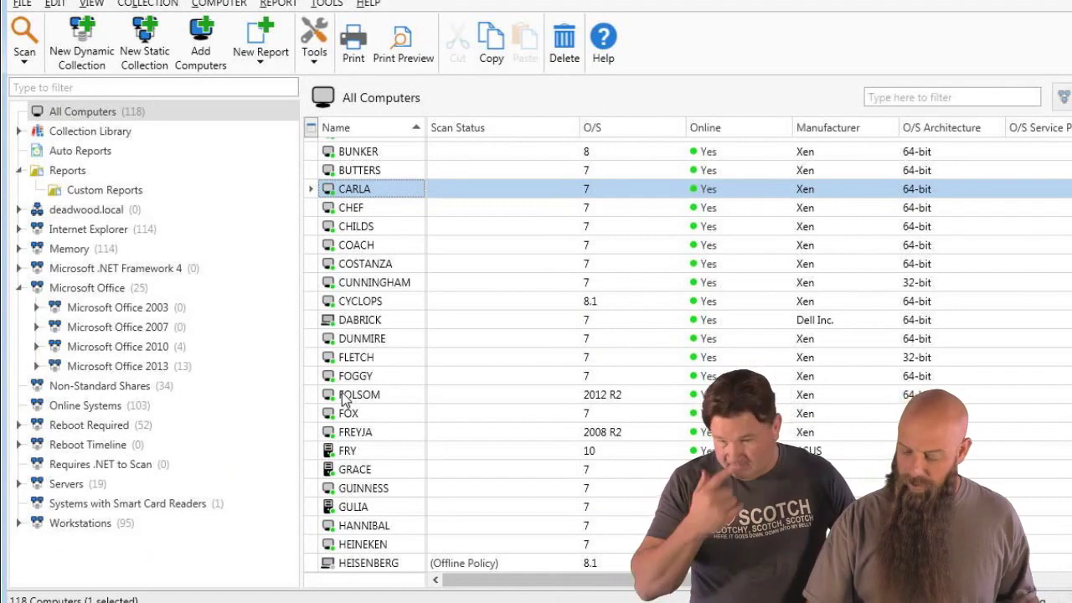
click(905, 98)
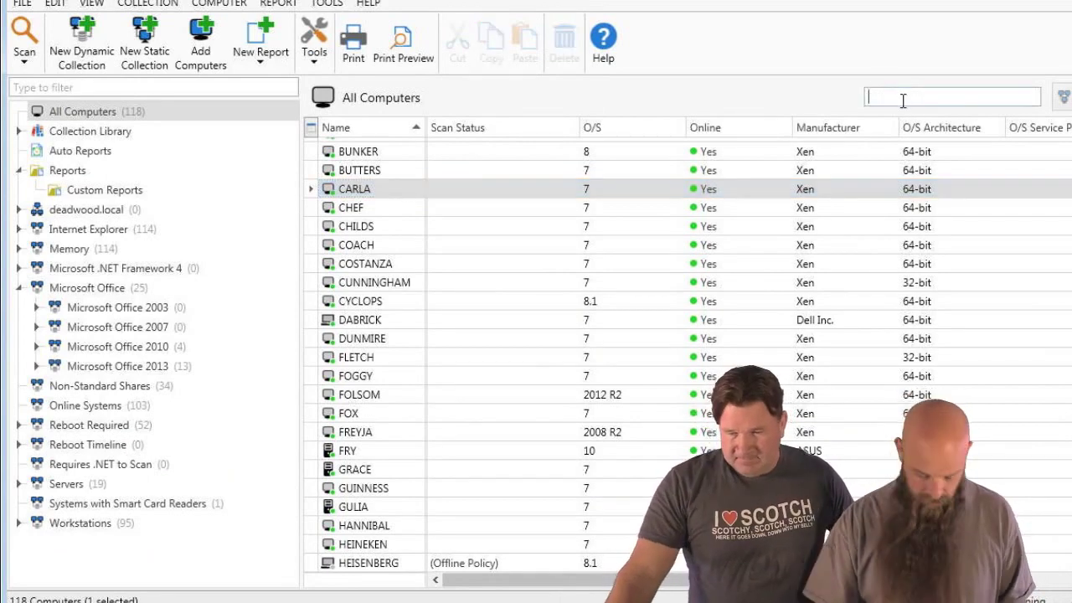
text(lag)
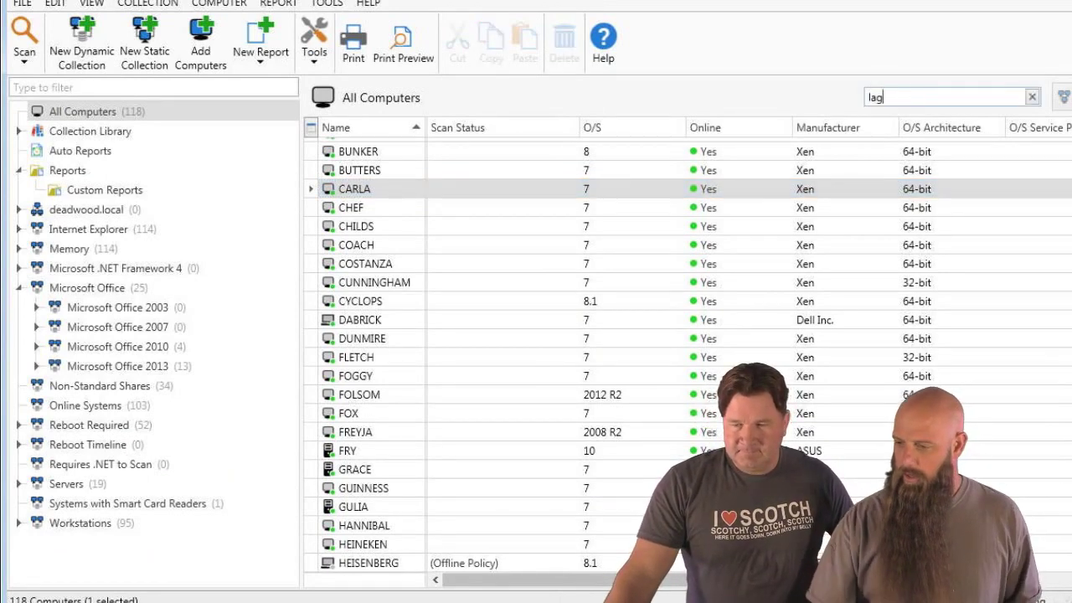
double_click(394, 148)
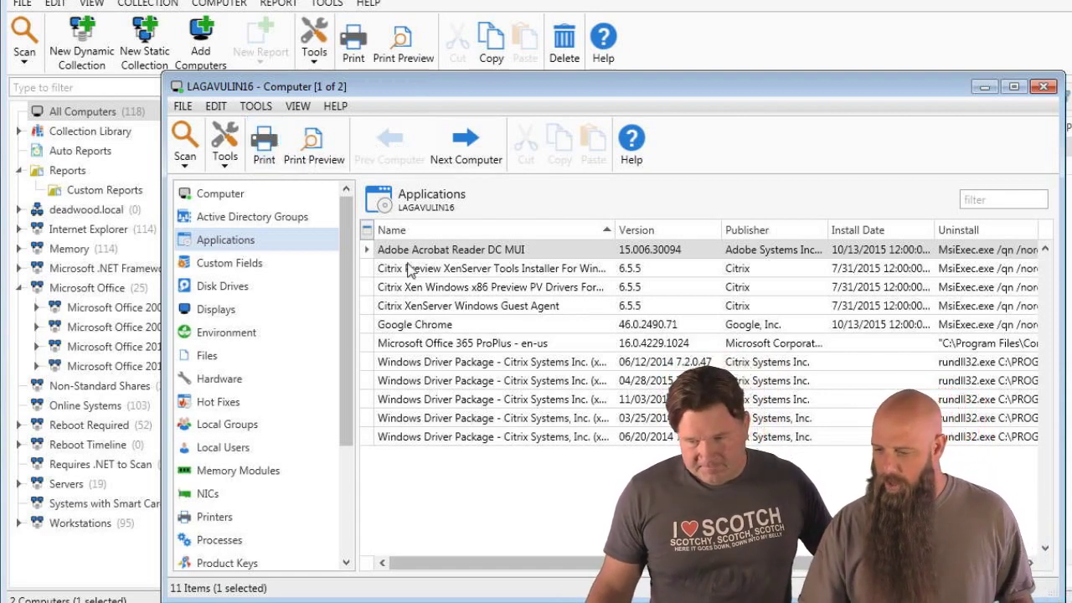
click(474, 345)
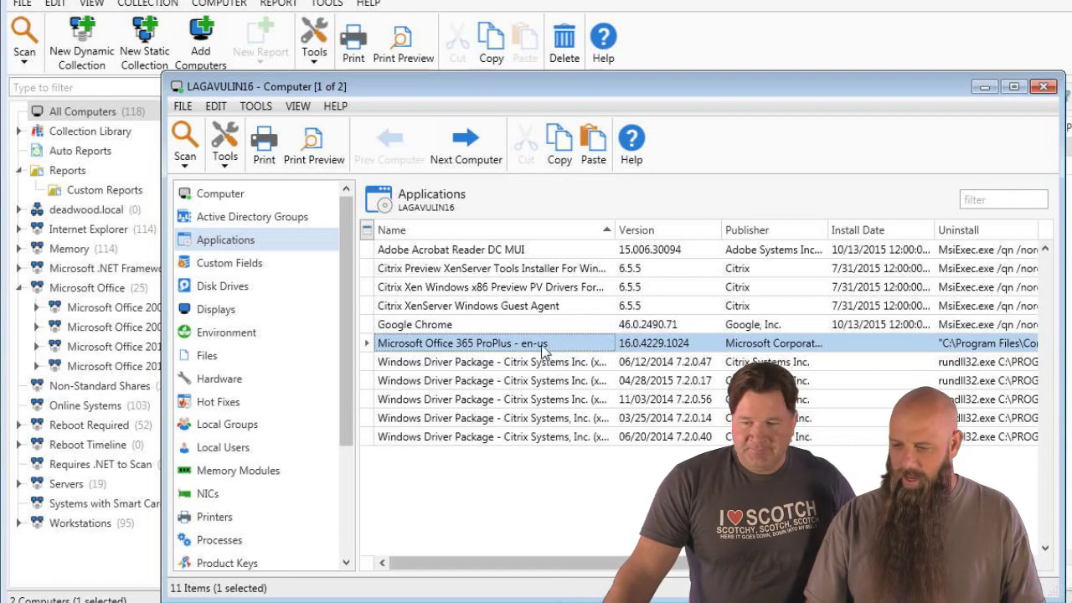
click(1043, 88)
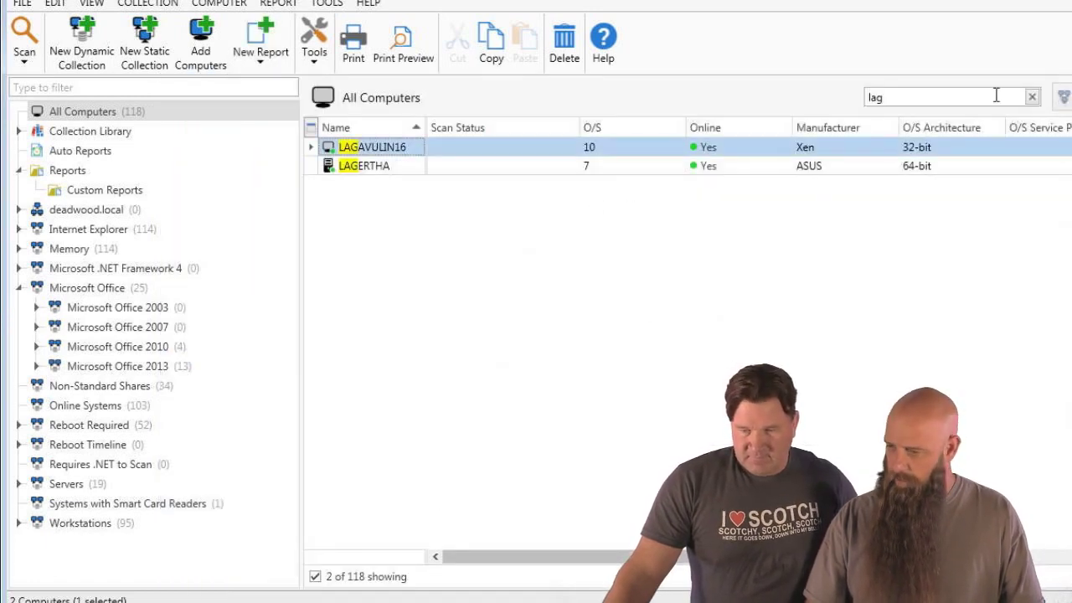
Filter the computers by "cost" and examine the applications installed on COSTANZA
click(1032, 97)
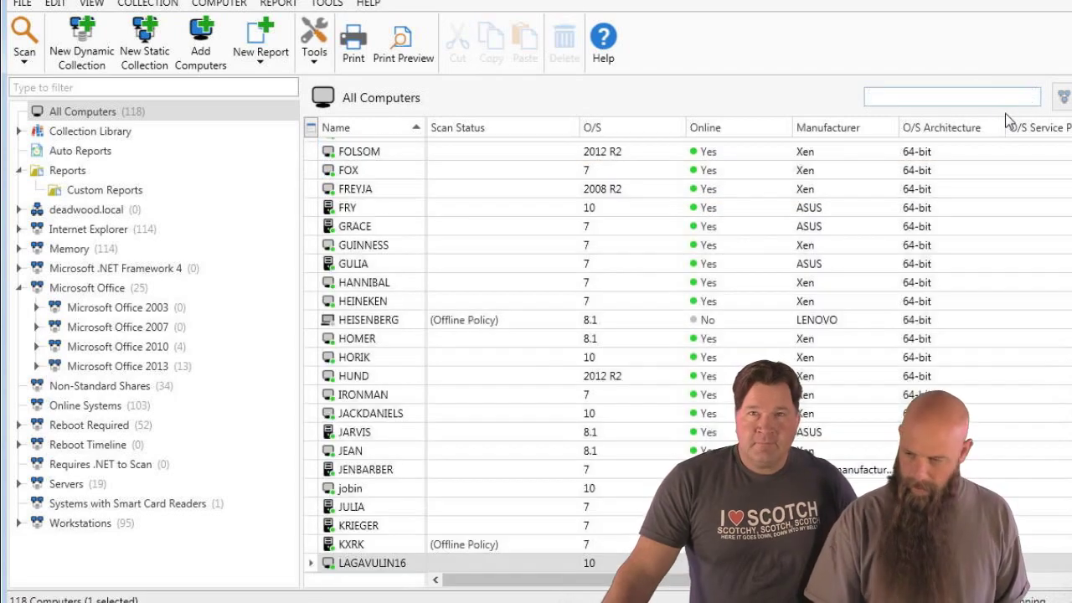
text(cost)
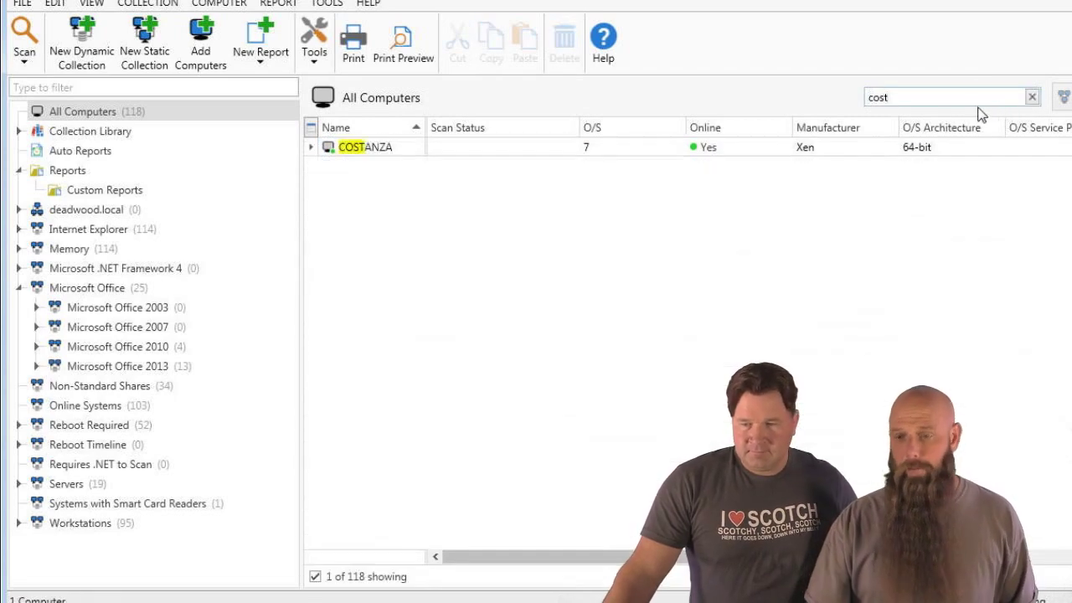
double_click(401, 148)
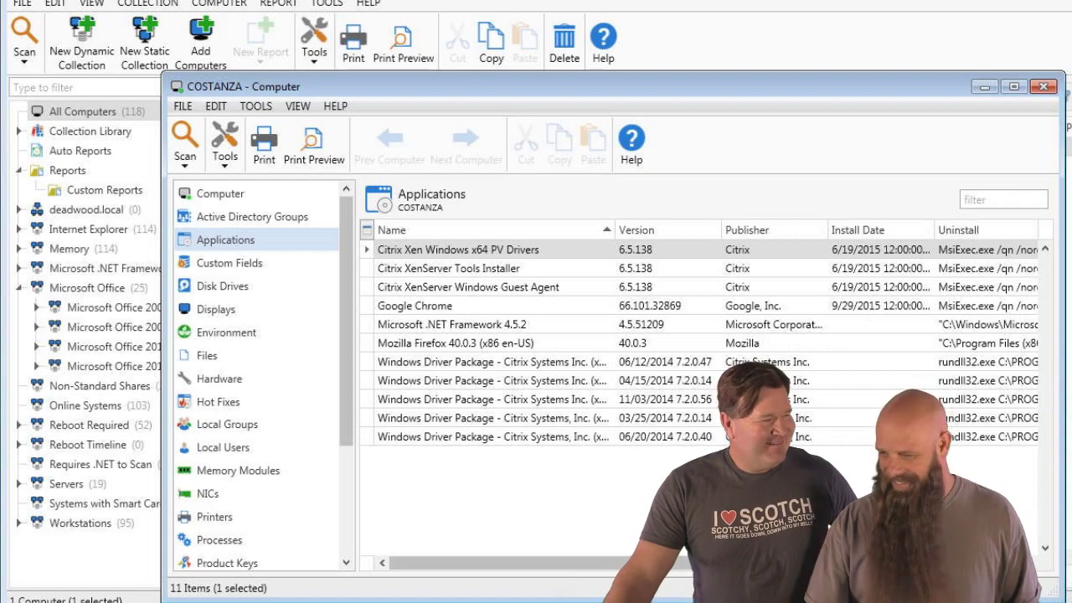
click(1043, 87)
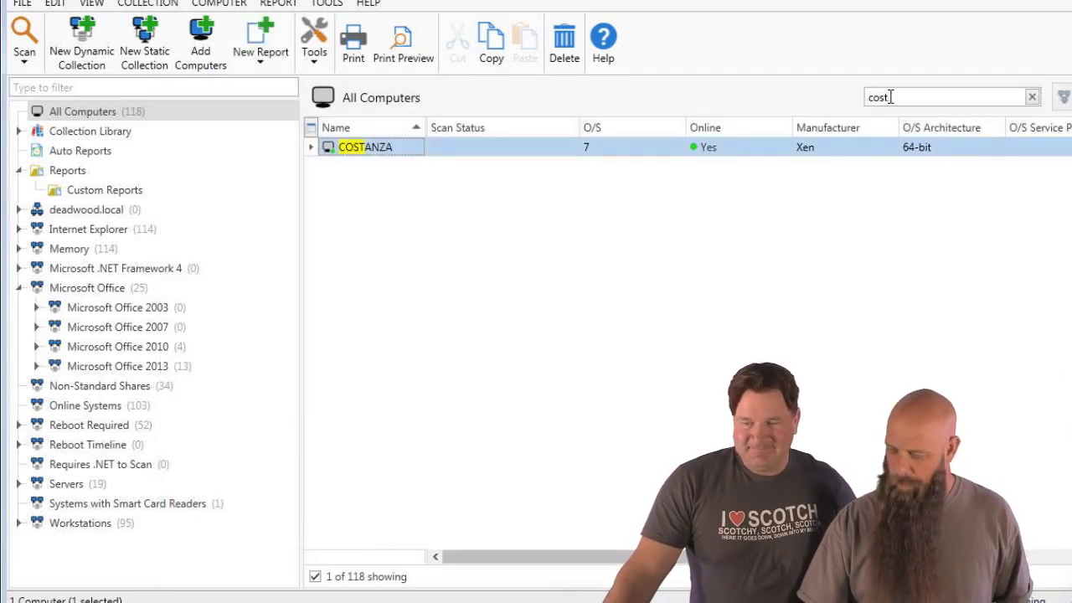
Filter the computers by "minc", open MINCHIN and filter its installed applications by "offi"
drag(894, 97, 848, 98)
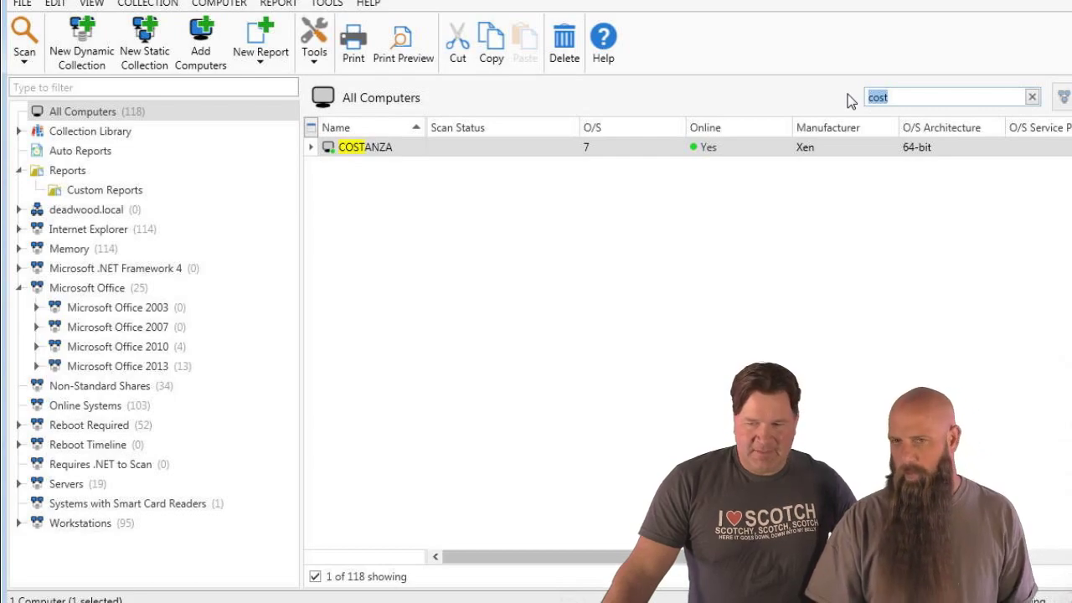
text(minc)
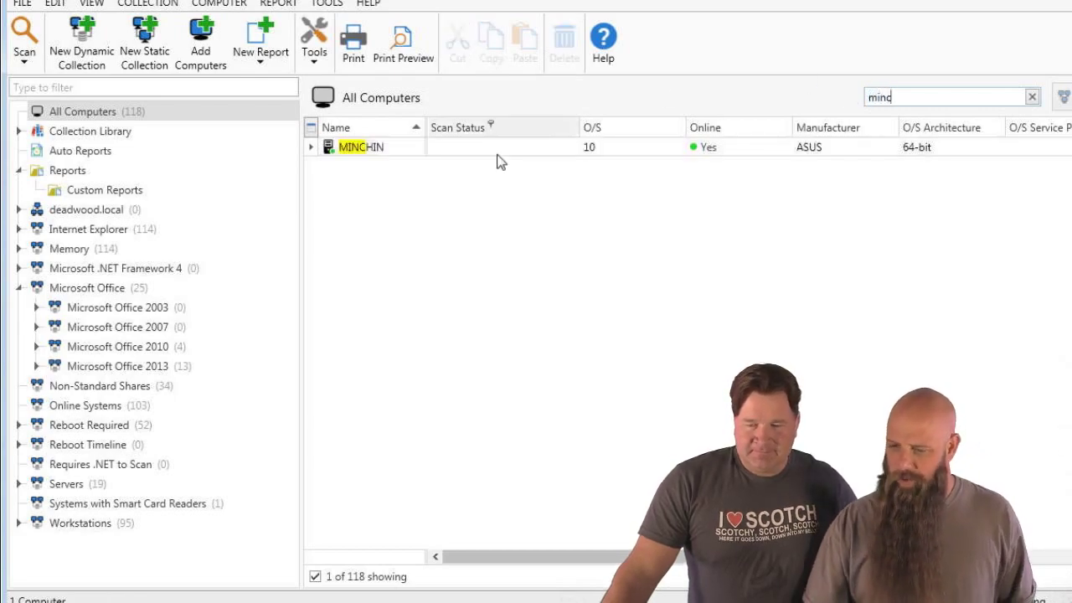
double_click(390, 147)
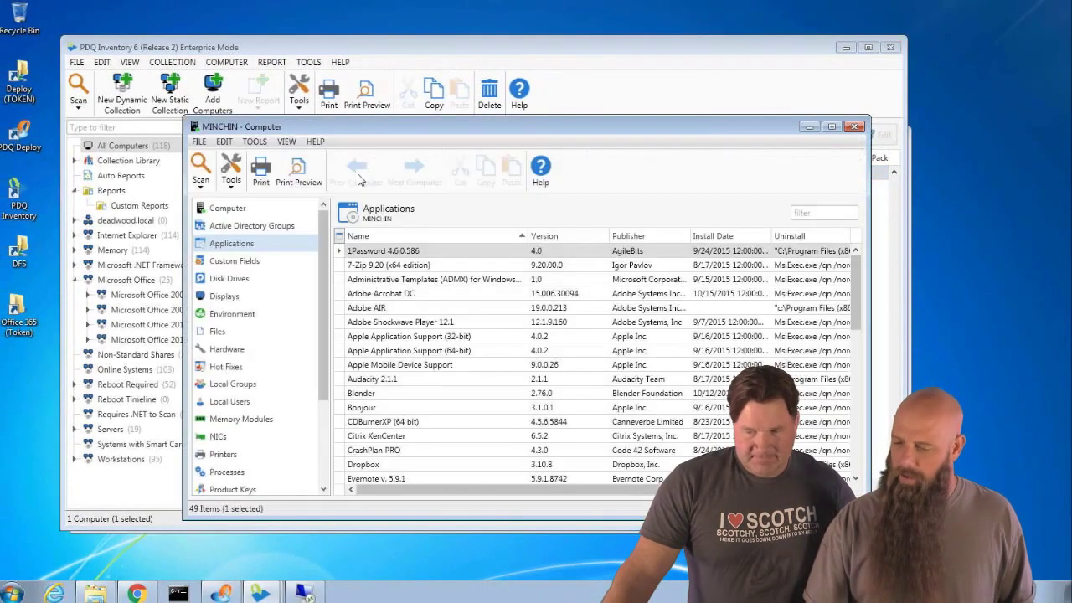
click(793, 214)
text(offi)
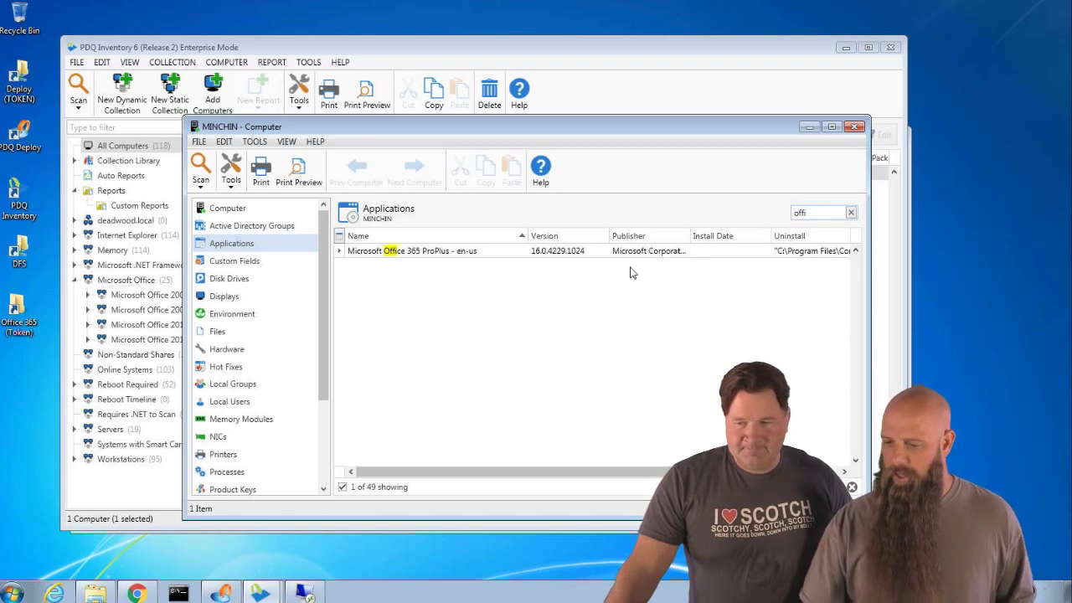
Copy the uninstall string of MINCHIN's Microsoft Office 365 ProPlus entry and paste it into a new Notepad document to read it in full
click(472, 254)
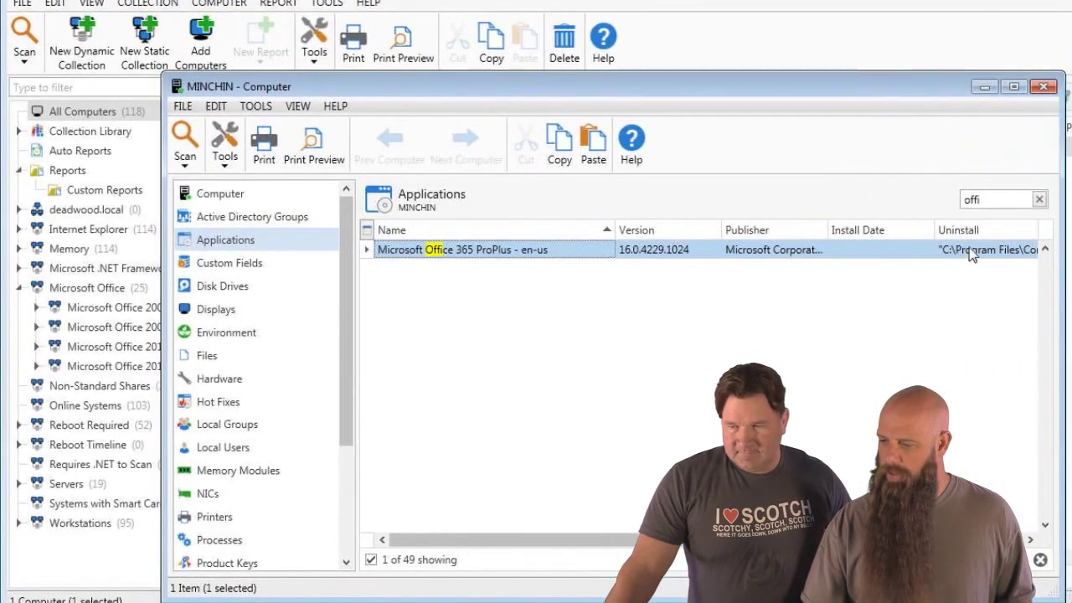
right_click(969, 252)
click(1002, 335)
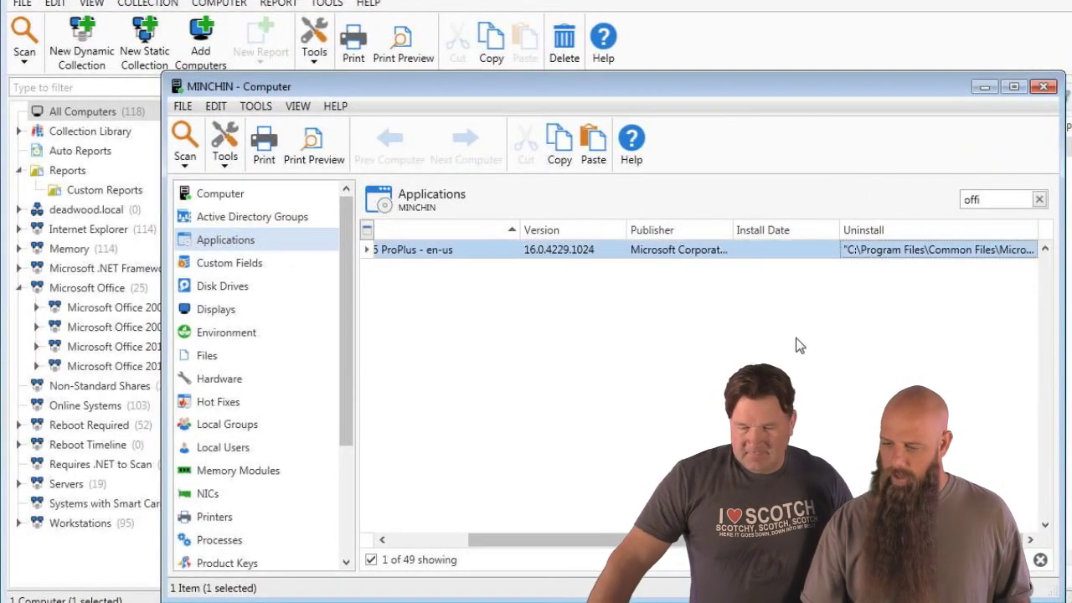
key(super)
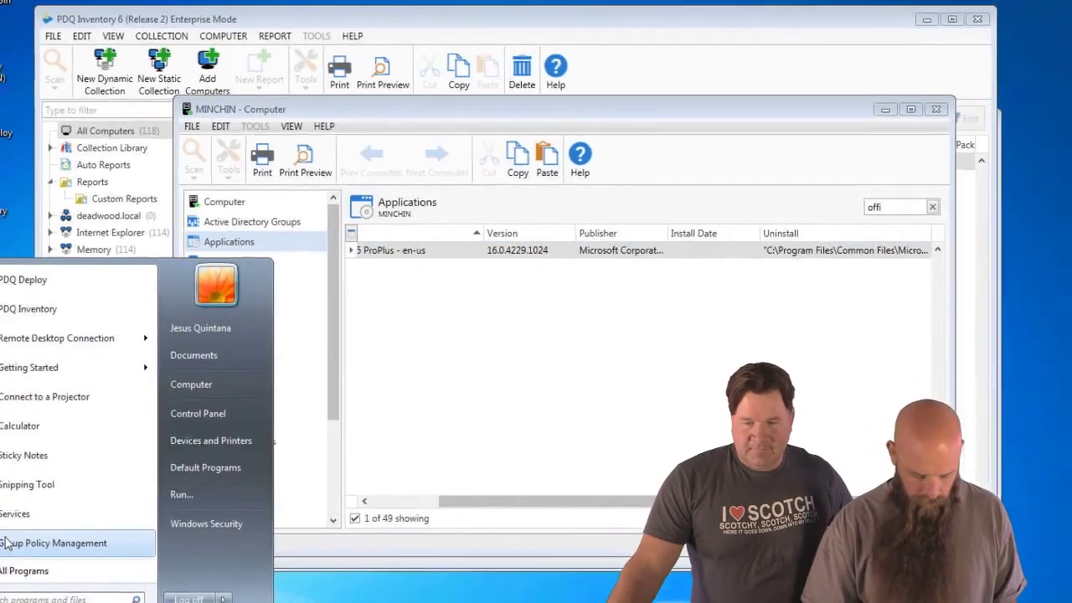
text(no)
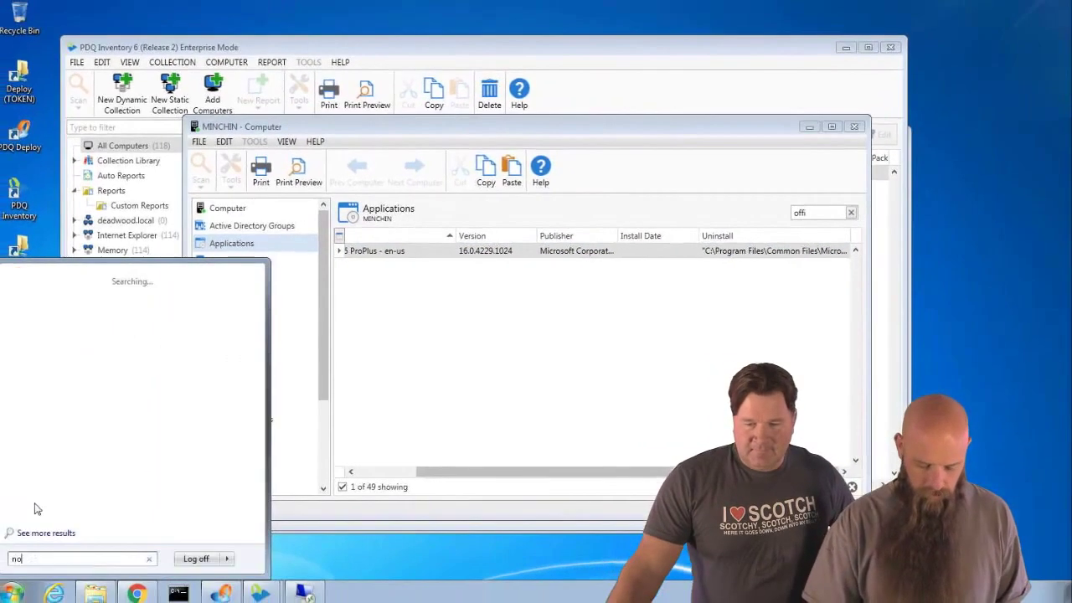
text(tepad)
key(Return)
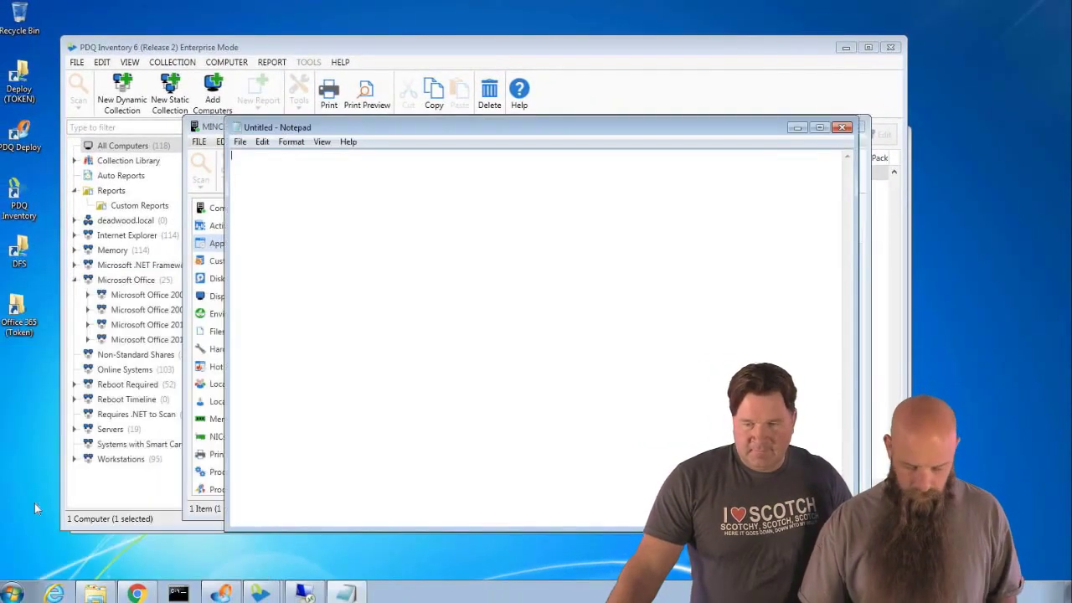
key(ctrl+v)
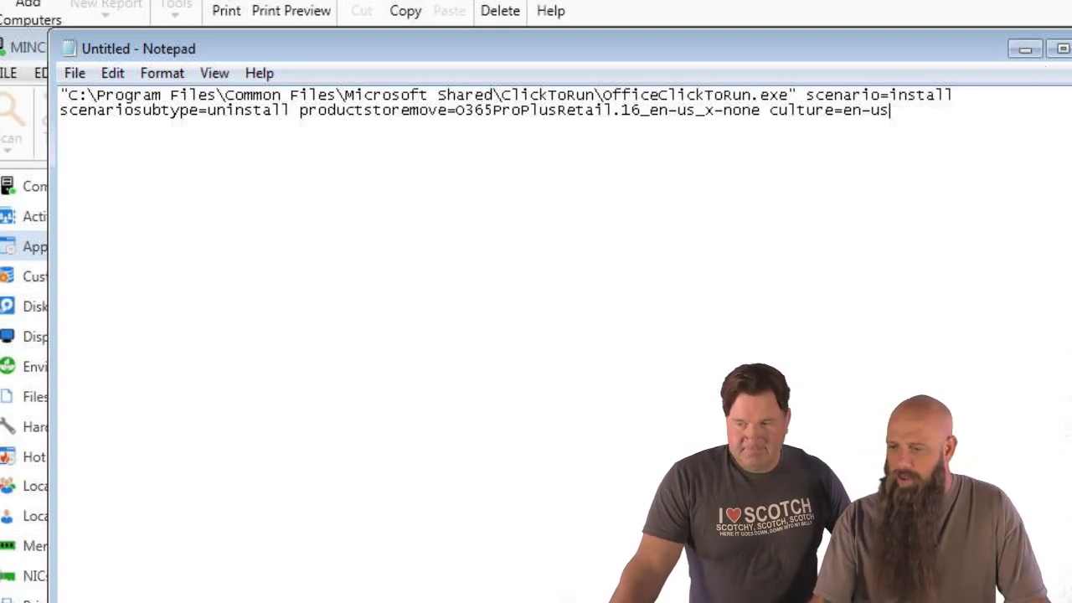
Close the Notepad document without saving, close MINCHIN's computer window and clear the computer filter
key(alt+F4)
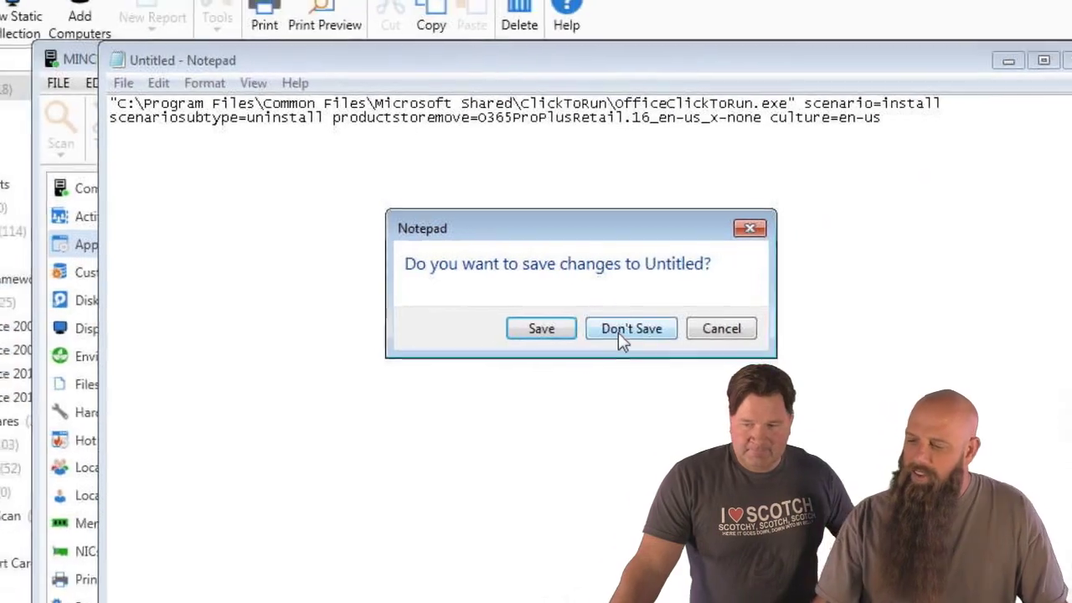
click(620, 336)
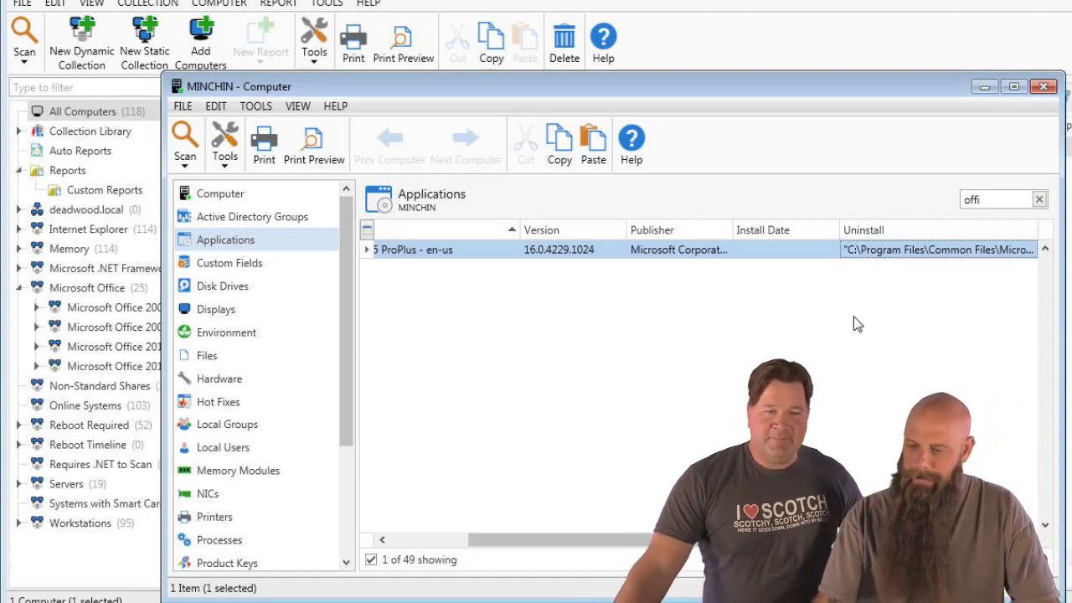
click(1048, 90)
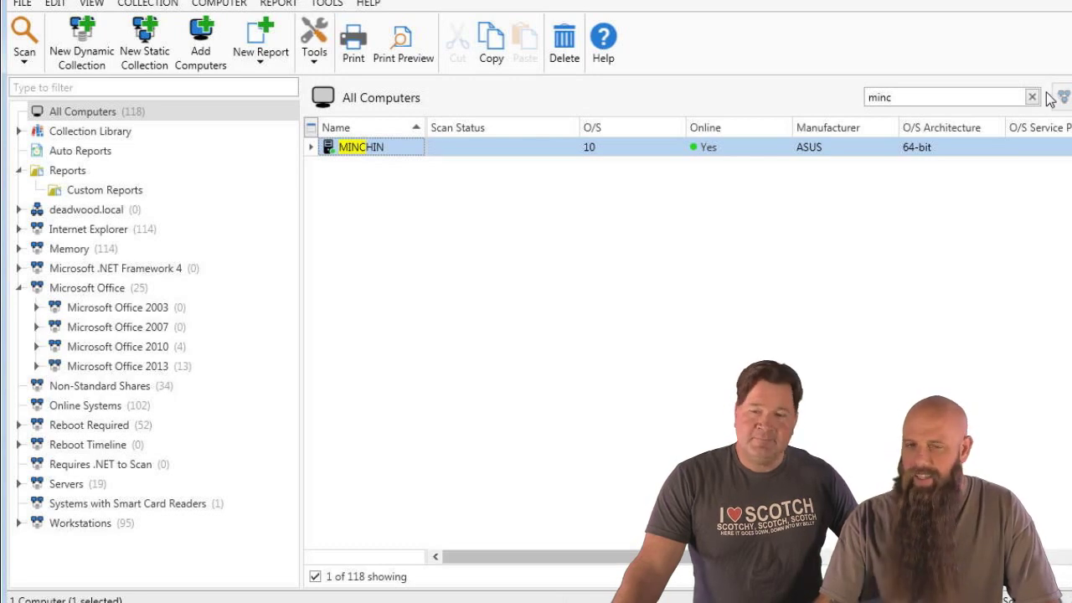
click(1034, 98)
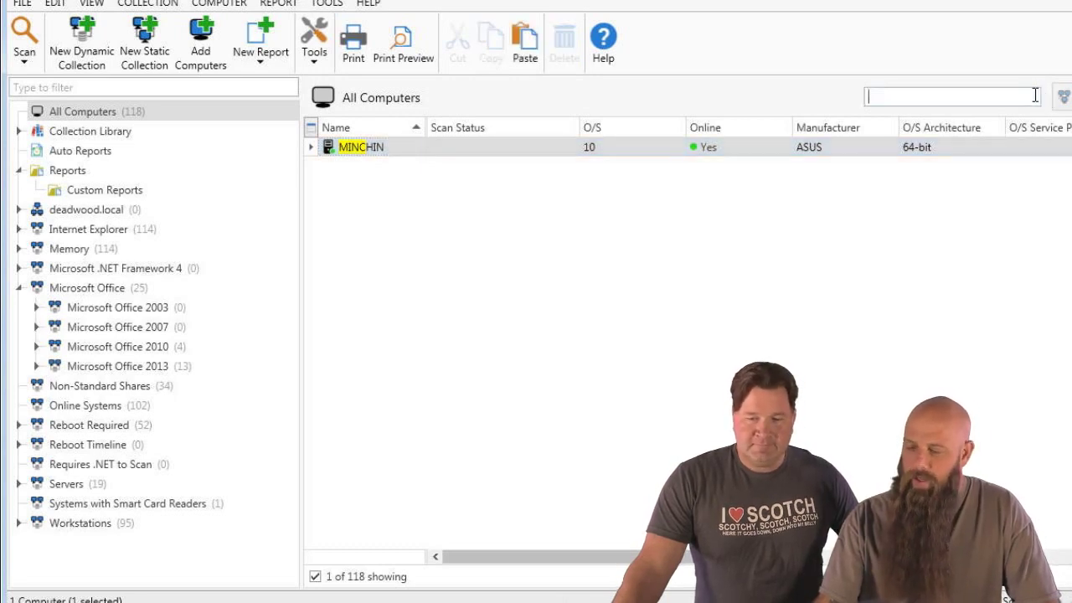